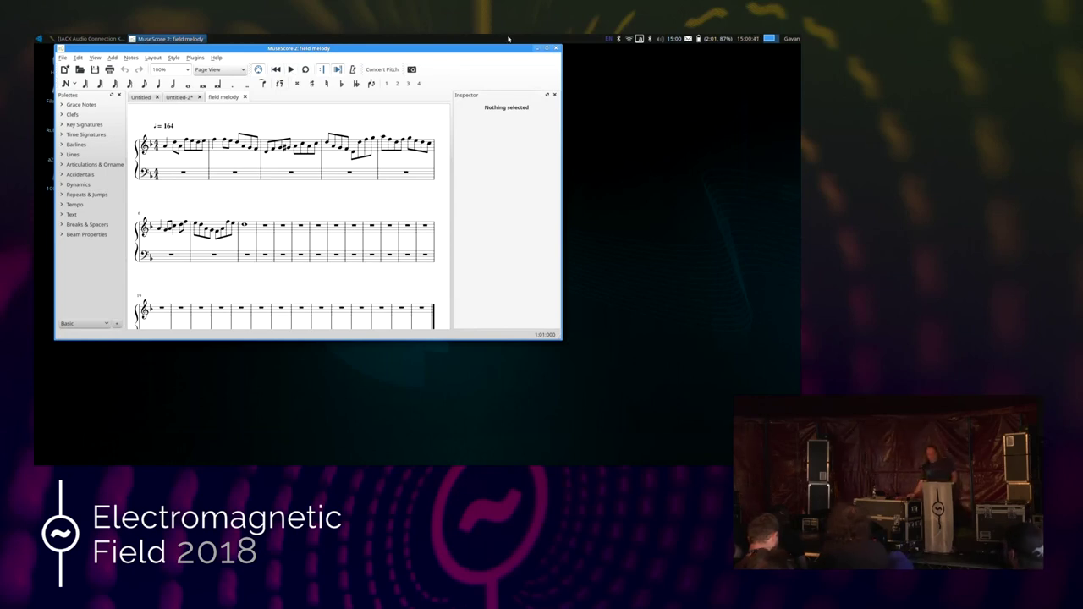
Step: Close MuseScore without saving the Untitled-2 score and launch Hydrogen
left_click(556, 50)
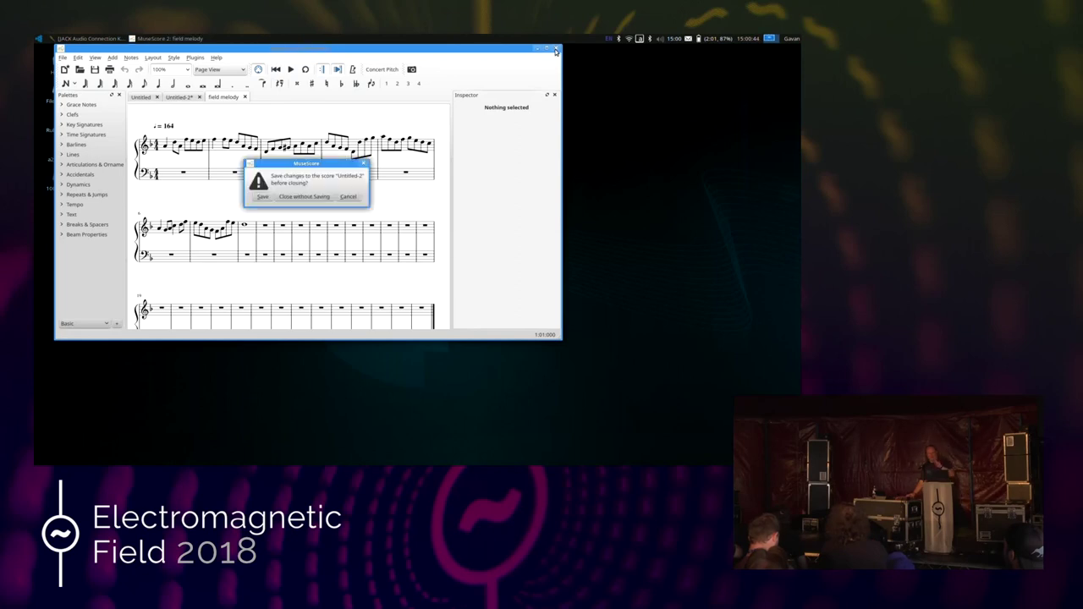
left_click(312, 199)
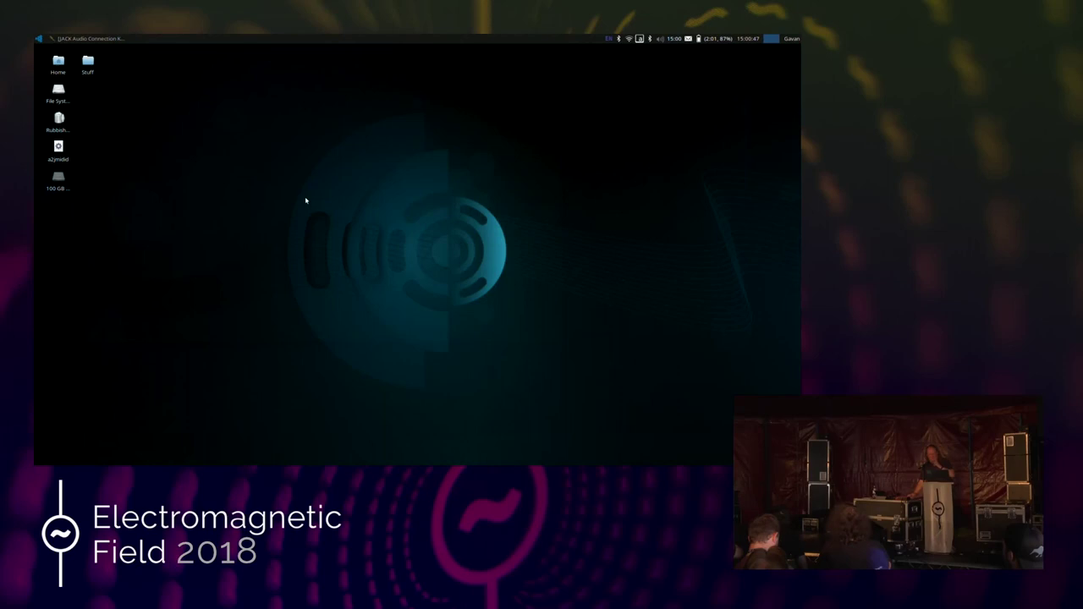
left_click(39, 38)
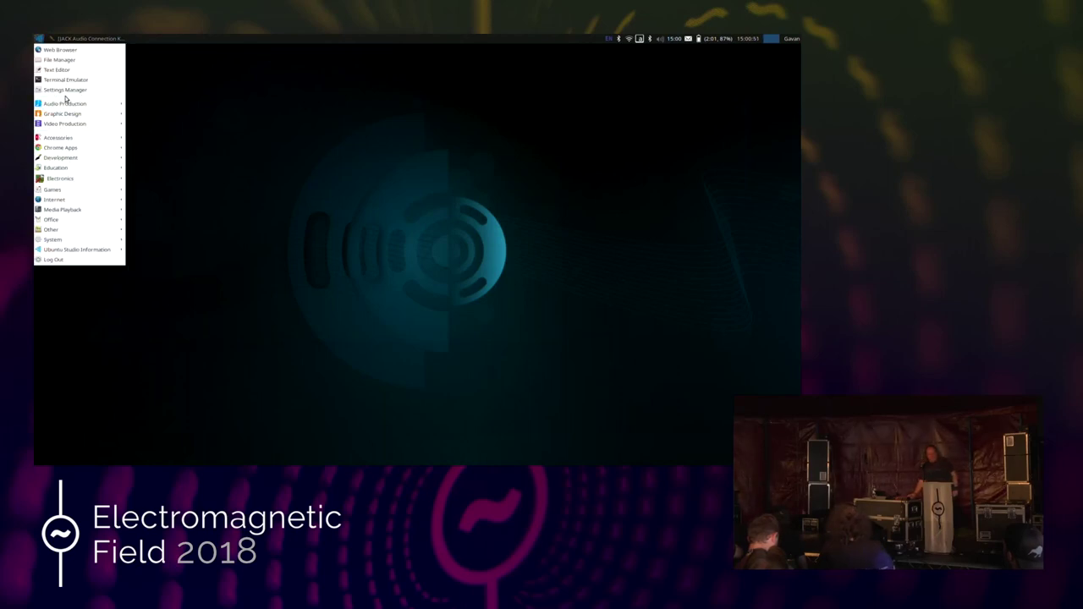
mouse_move(76, 103)
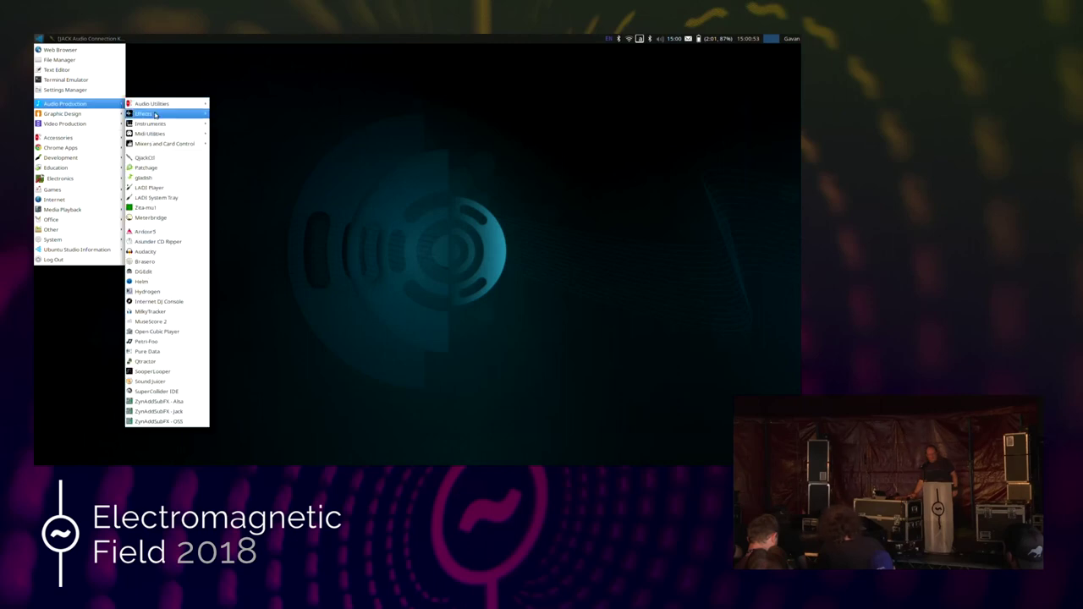
left_click(162, 292)
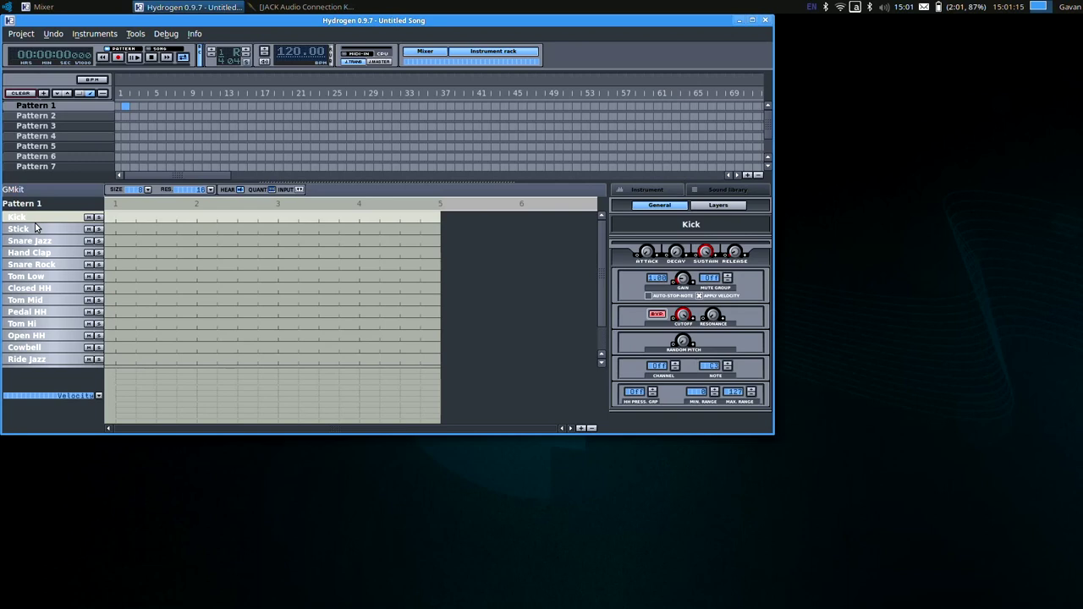
Step: Audition the Hand Clap and Snare Rock sounds of the GMkit drumkit
left_click(30, 252)
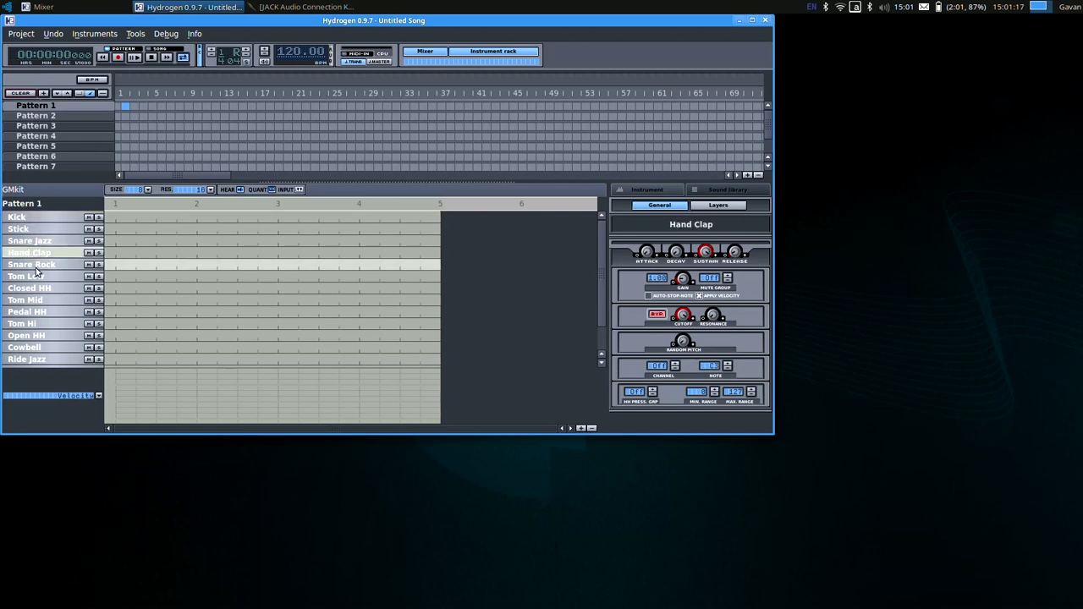
left_click_drag(41, 323, 42, 332)
left_click(44, 262)
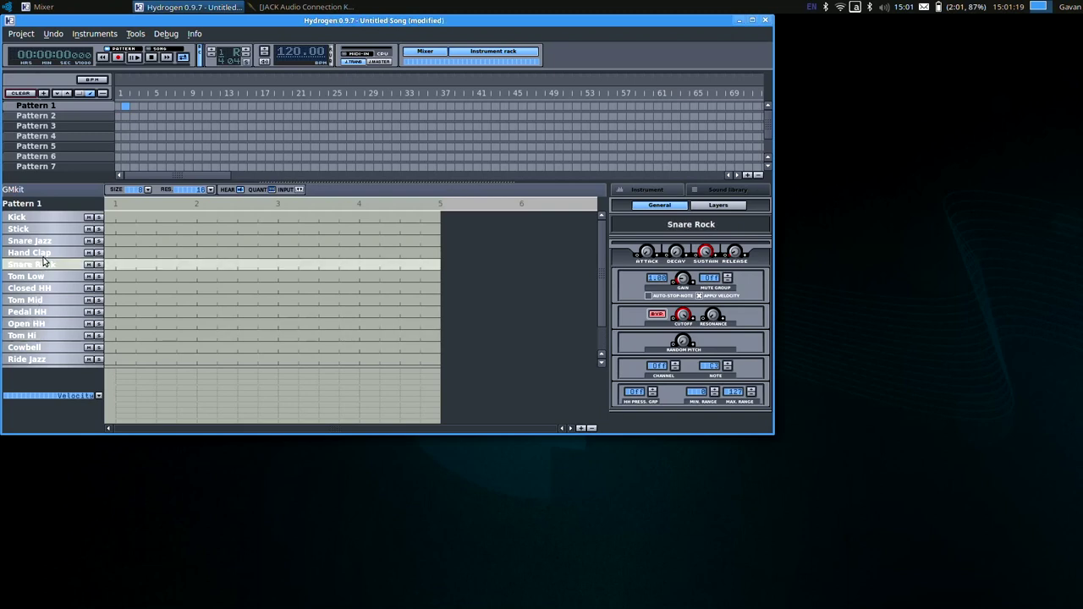
left_click(43, 257)
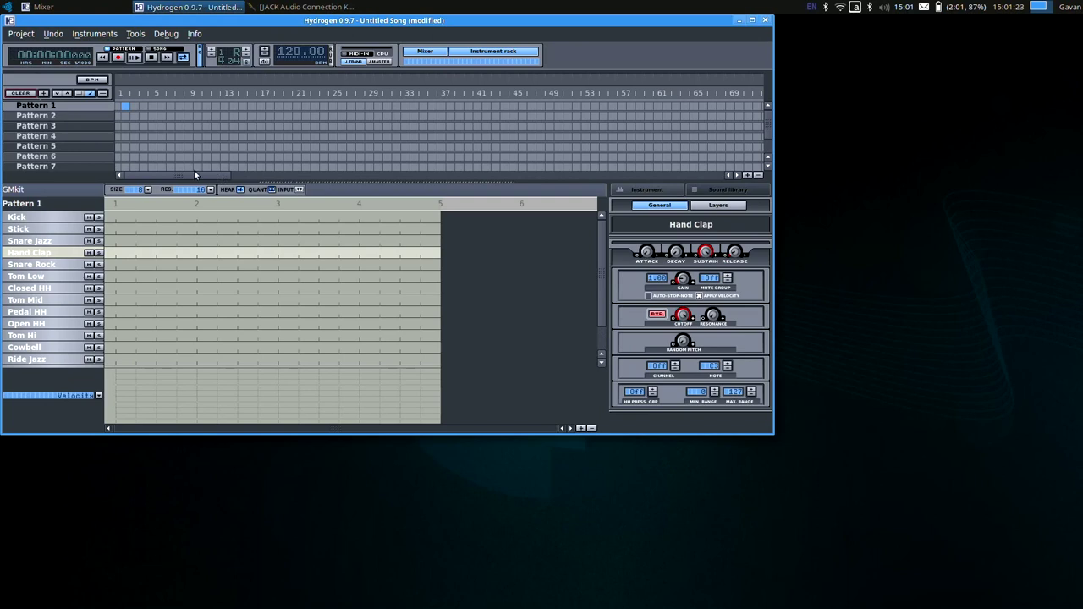
Step: Load the TR808EmulationKit system drumkit from the sound library and audition its drum sounds
left_click(731, 188)
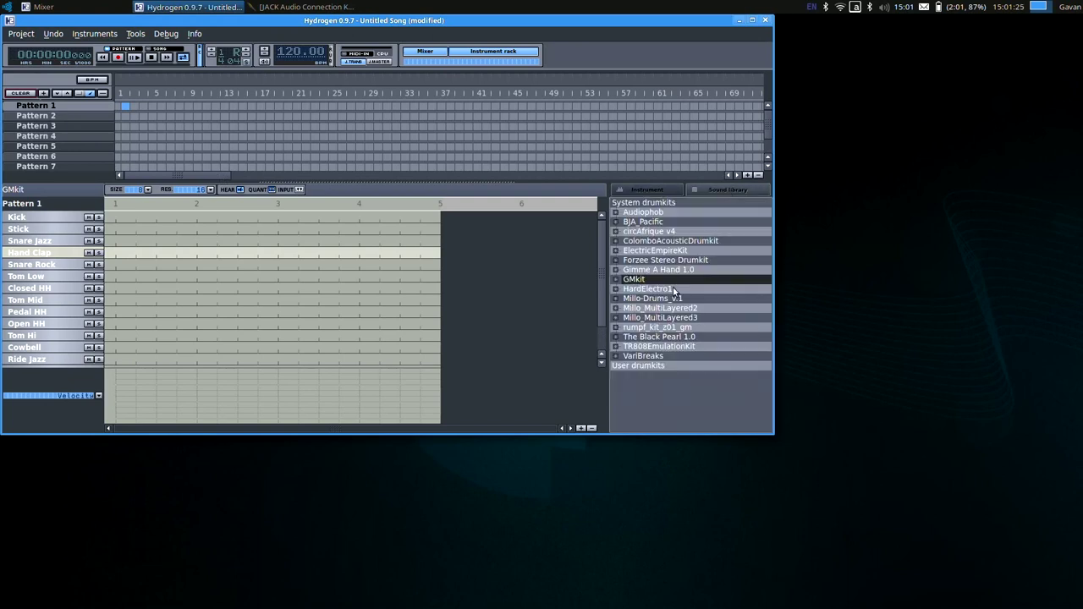
right_click(660, 345)
left_click(670, 347)
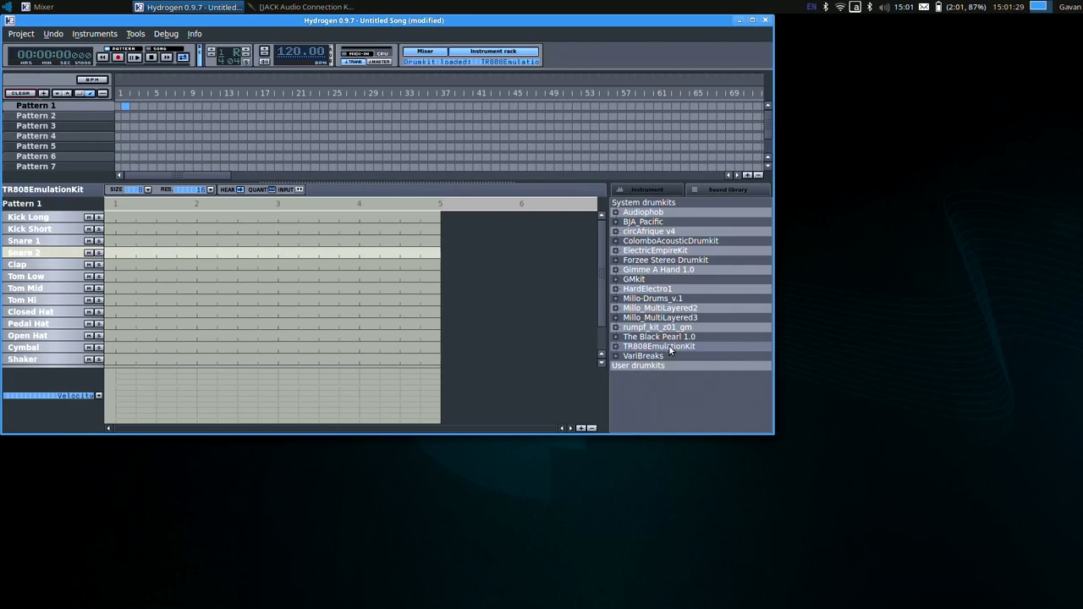
left_click_drag(69, 221, 45, 290)
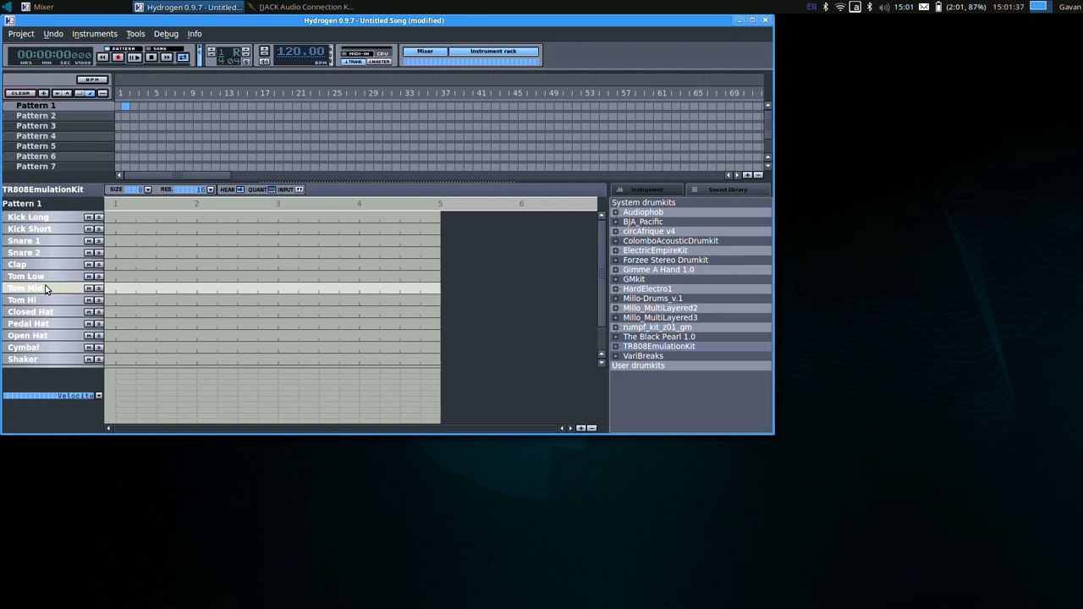
Step: Place Kick Short notes on beats 1, 2, 3 and 4 of Pattern 1
left_click(117, 230)
left_click(197, 229)
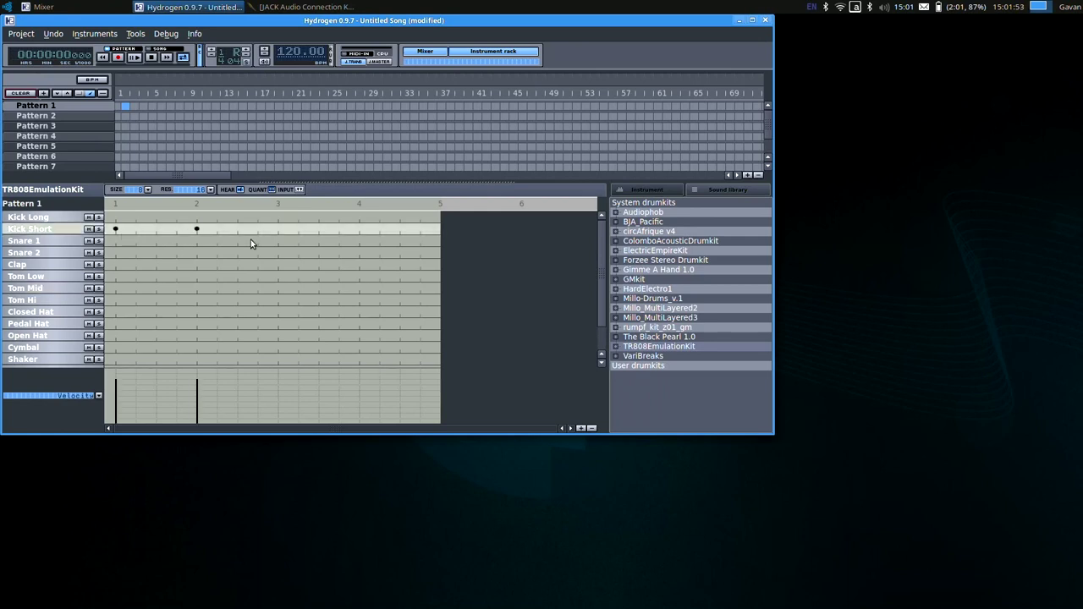
left_click(279, 231)
left_click(359, 230)
Step: Start playback of the pattern and set the tempo to 164 BPM
left_click(137, 58)
left_click(294, 53)
type("164")
key("Return")
Step: In Pattern 2, place Kick Short notes on all four beats and Clap notes on beats 2 and 4
left_click(75, 115)
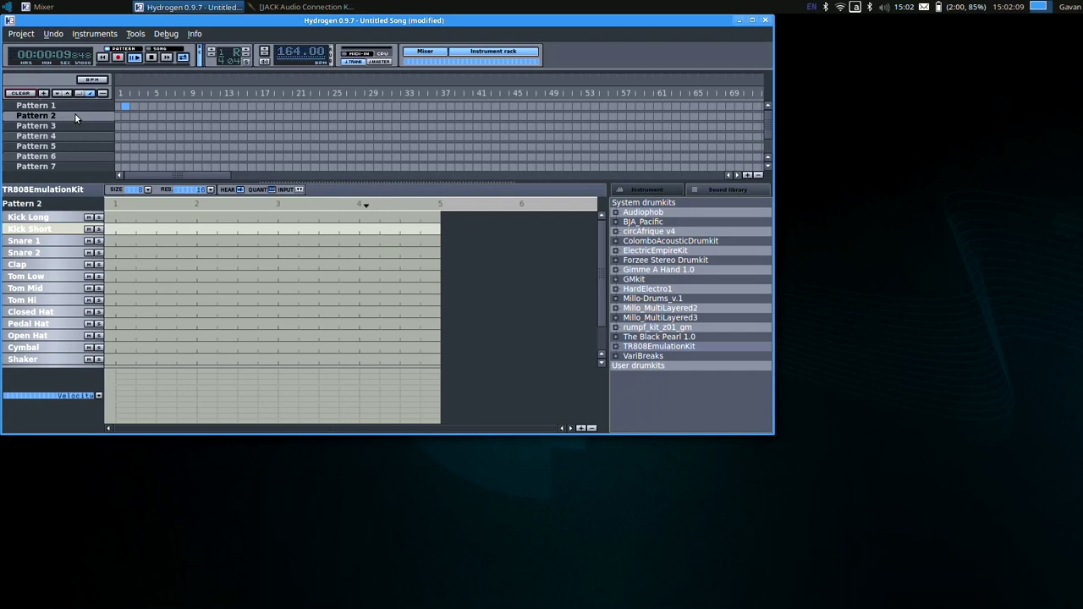
left_click(115, 229)
left_click(196, 229)
left_click(277, 229)
left_click(361, 229)
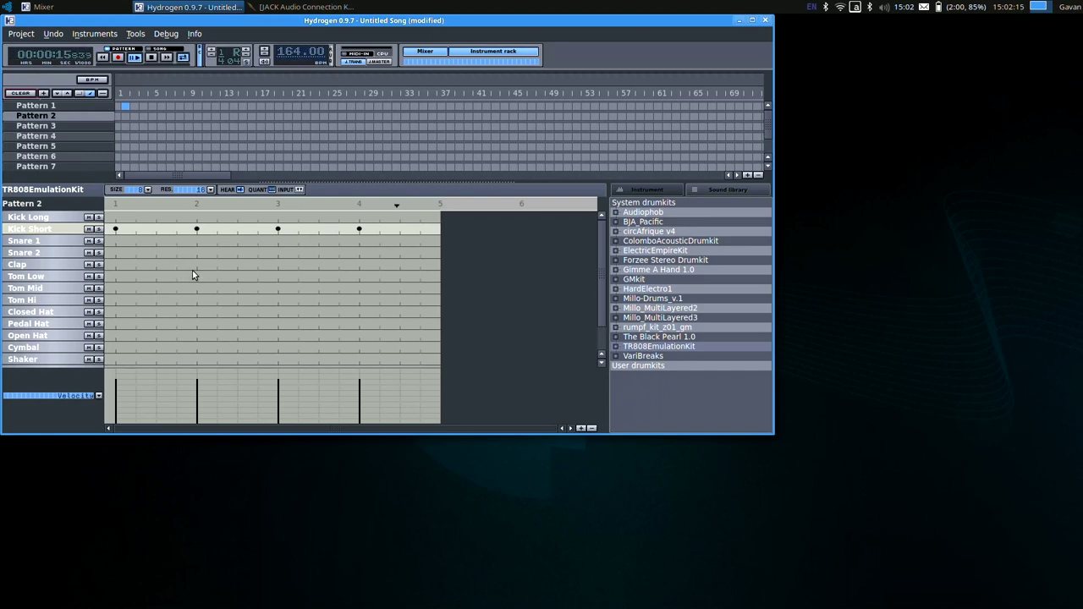
left_click(197, 264)
left_click(360, 264)
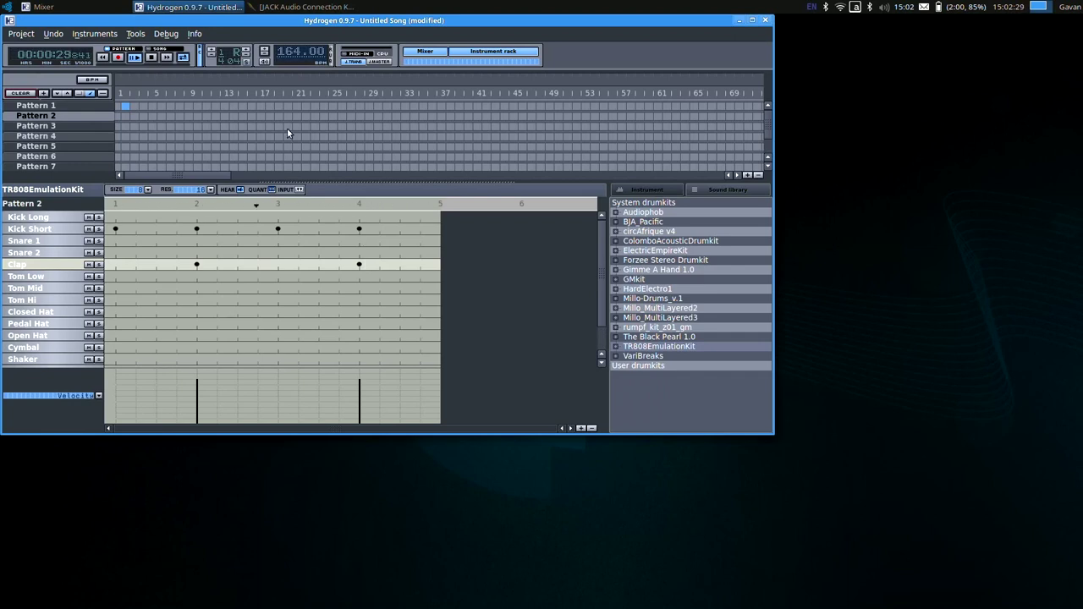
Step: Stop playback, arrange Pattern 1 over bars 1–4 and Pattern 2 over bars 5–8, and enable song mode
left_click(153, 57)
left_click_drag(165, 117, 186, 117)
left_click(159, 49)
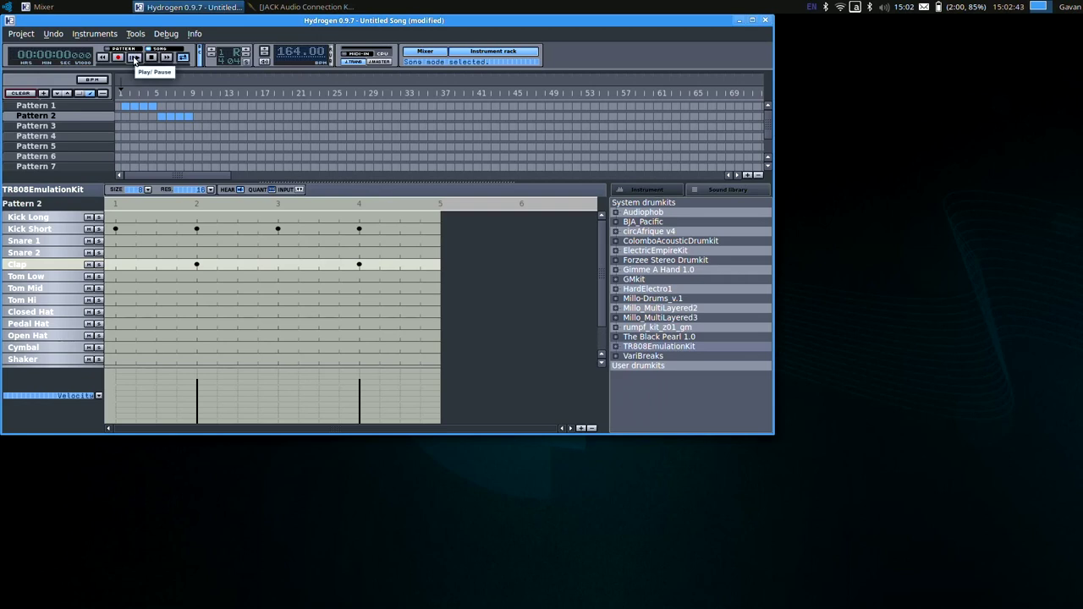
Step: Play the arranged song, turn off song looping, and stop playback
left_click(135, 58)
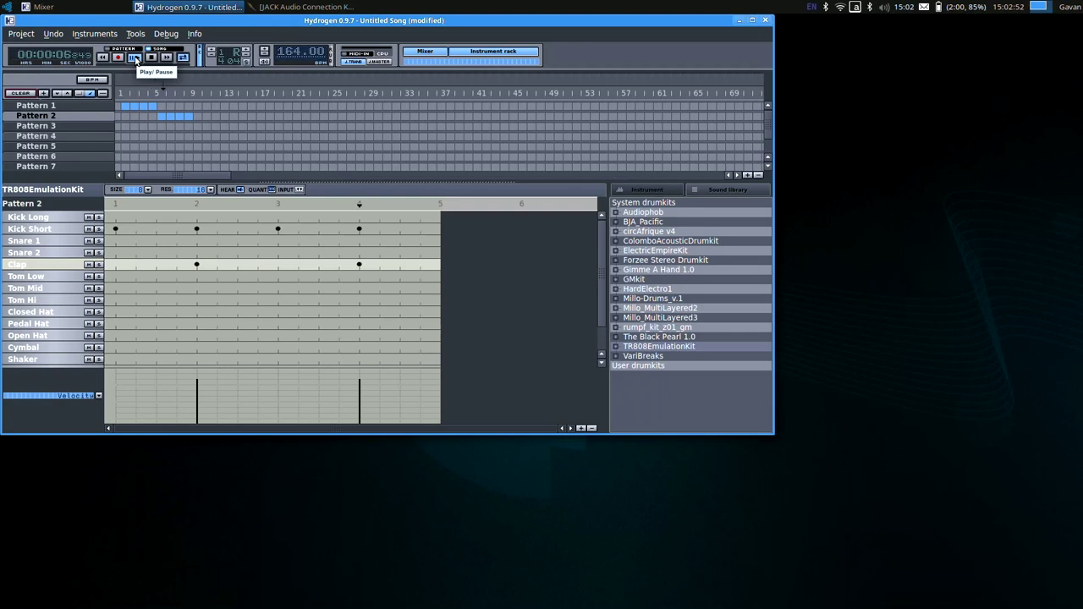
left_click(182, 58)
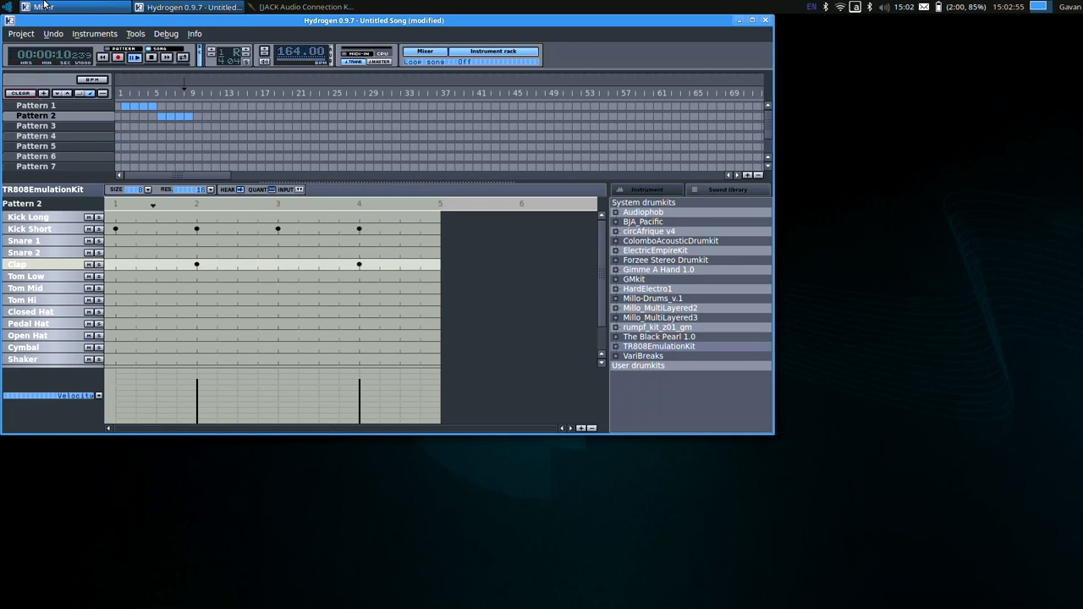
left_click(152, 57)
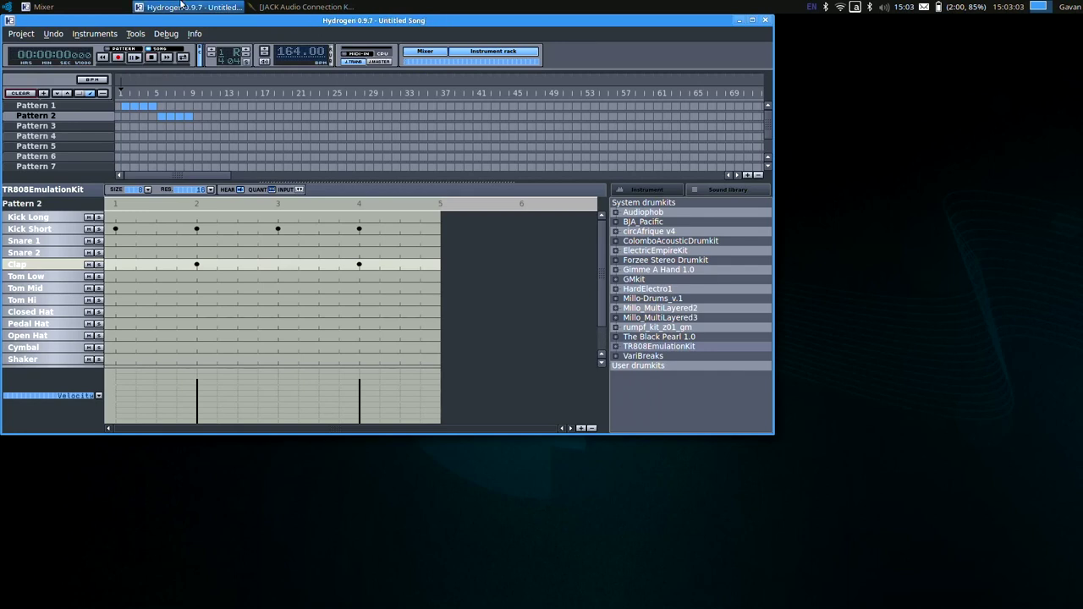
Step: Launch Ardour5 and open the recent session named demo
left_click(3, 5)
mouse_move(38, 101)
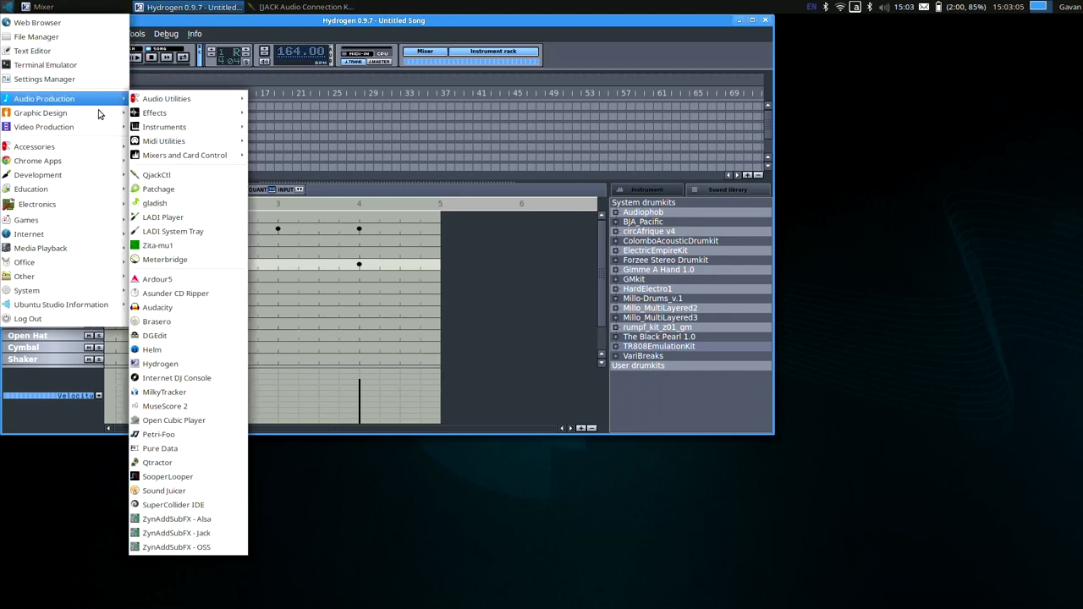
left_click(180, 279)
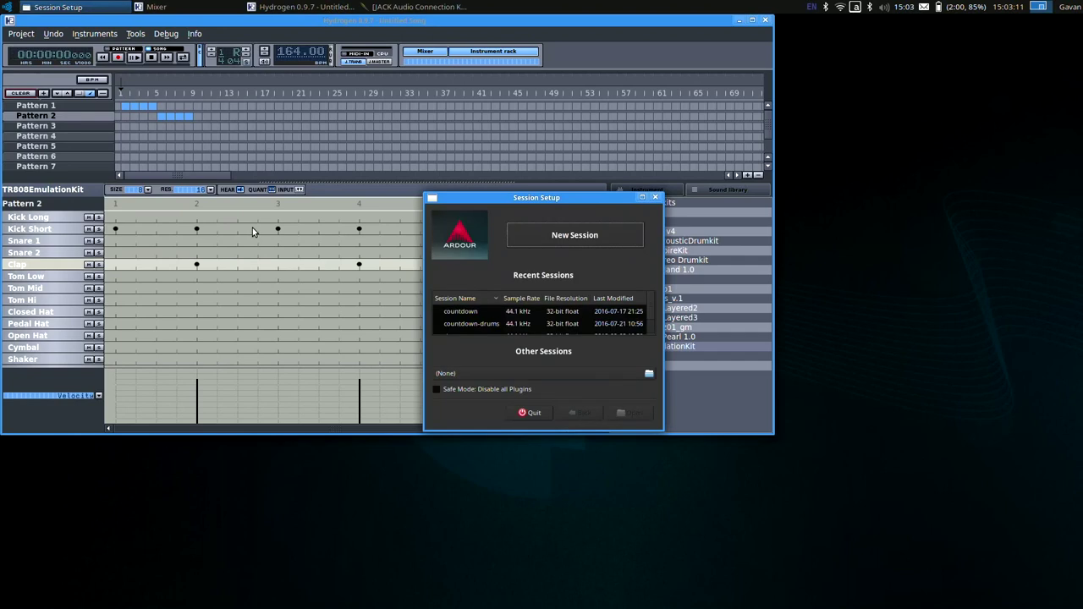
scroll(470, 311, "down", 1)
scroll(470, 311, "down", 1)
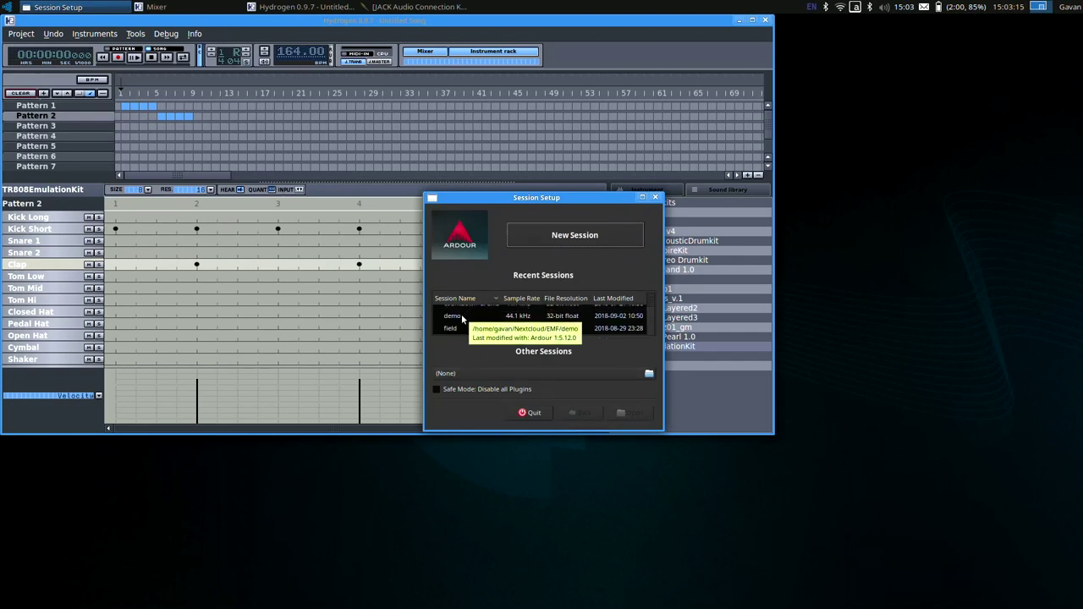
double_click(464, 315)
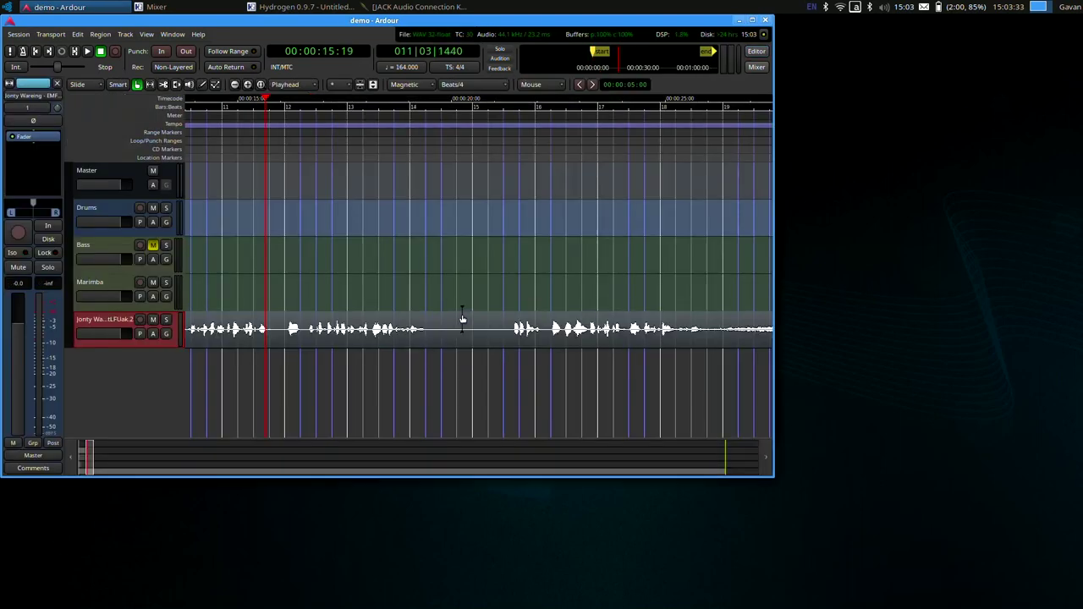
Step: Remove the audio track below Marimba from the session and confirm its removal
right_click(93, 322)
left_click(133, 524)
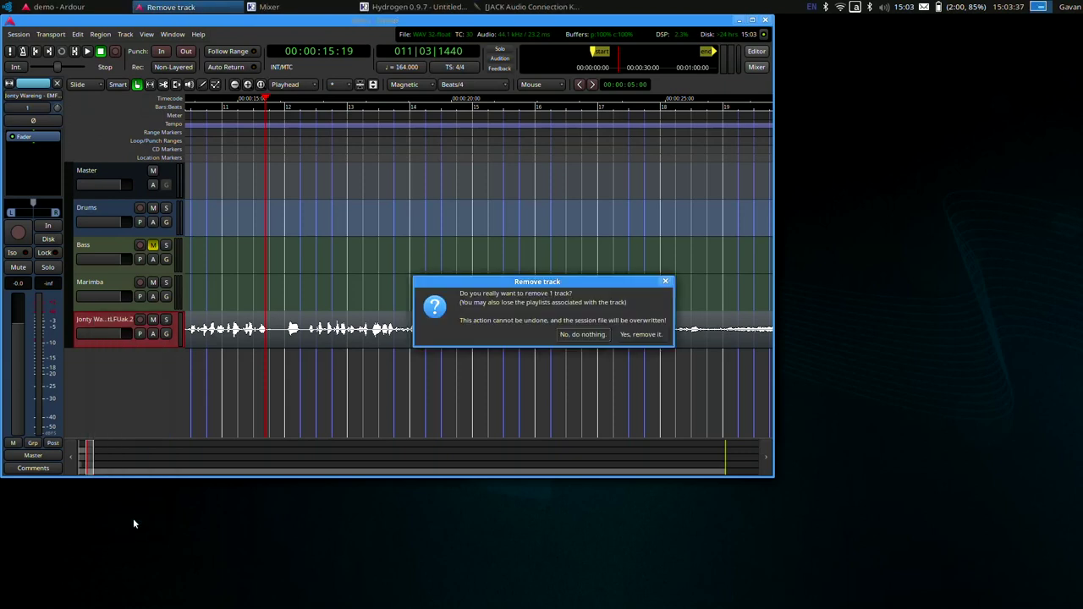
left_click(638, 336)
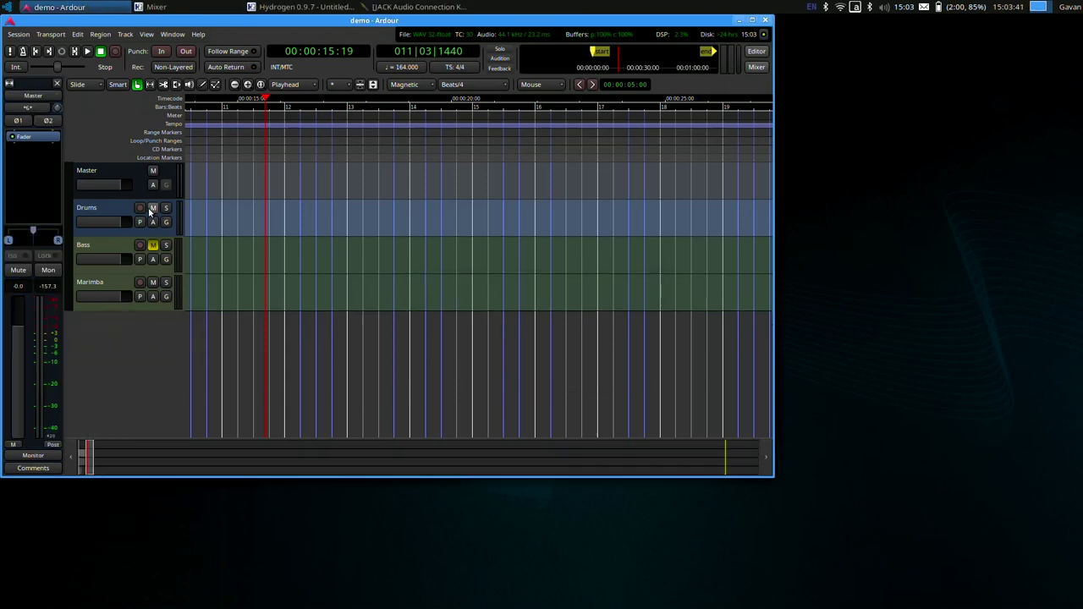
Step: Return the playhead to the session start and delete the existing audio region on the Drums track
left_click(107, 211)
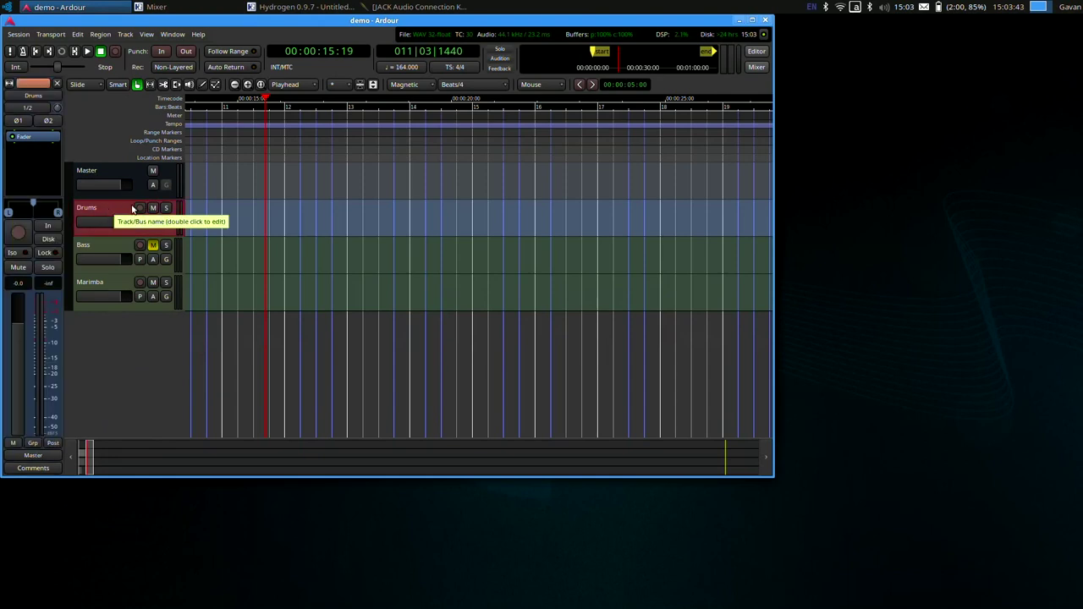
left_click(35, 51)
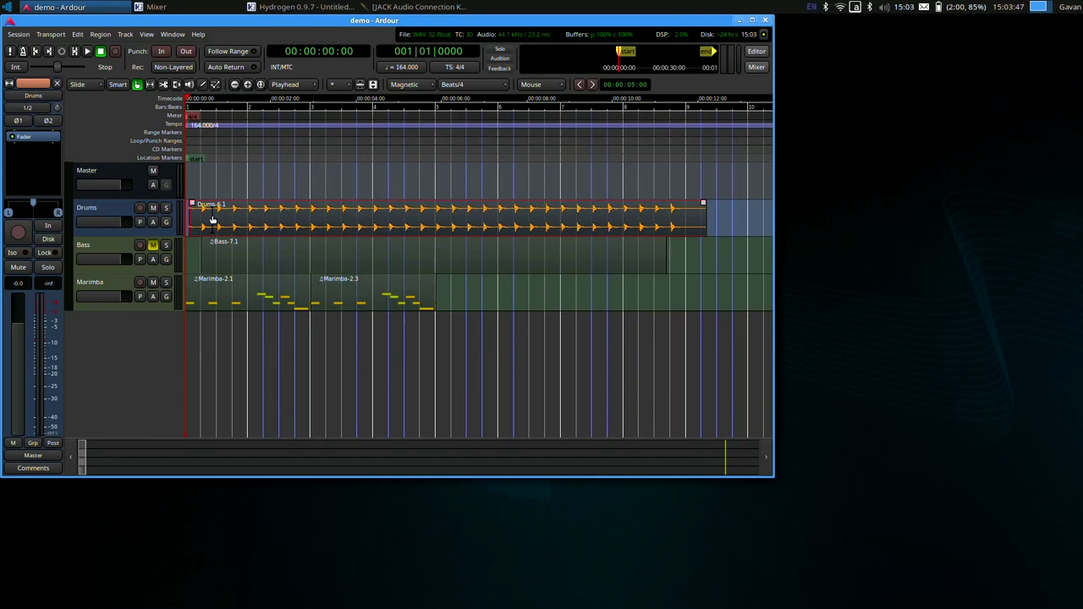
key("Delete")
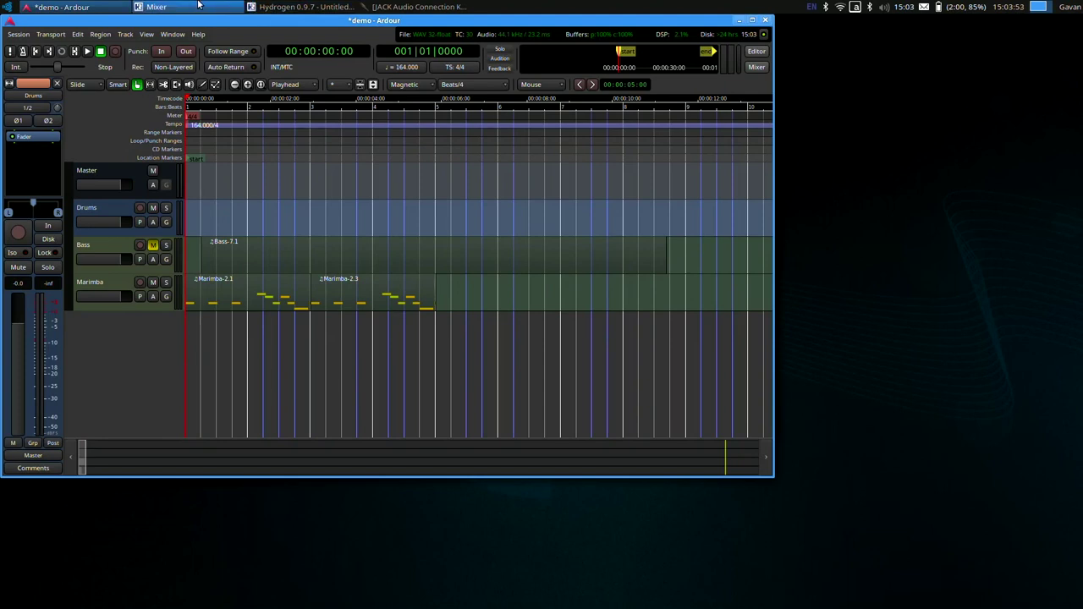
Step: Switch to JACK Audio Connection Kit and expand Hydrogen's output ports and Ardour's input ports in the audio connections
left_click(415, 7)
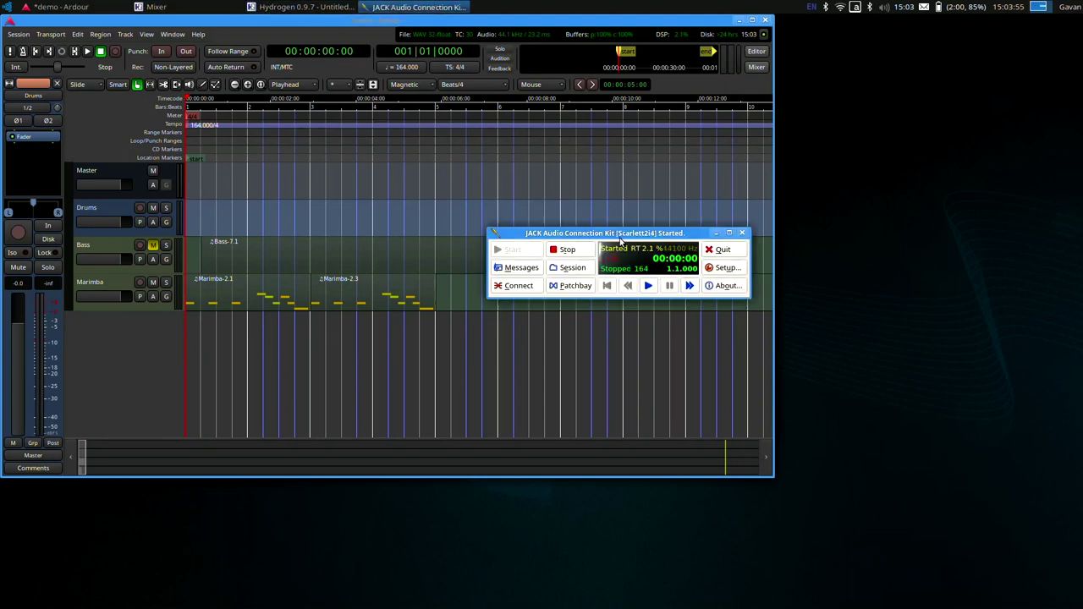
left_click(518, 285)
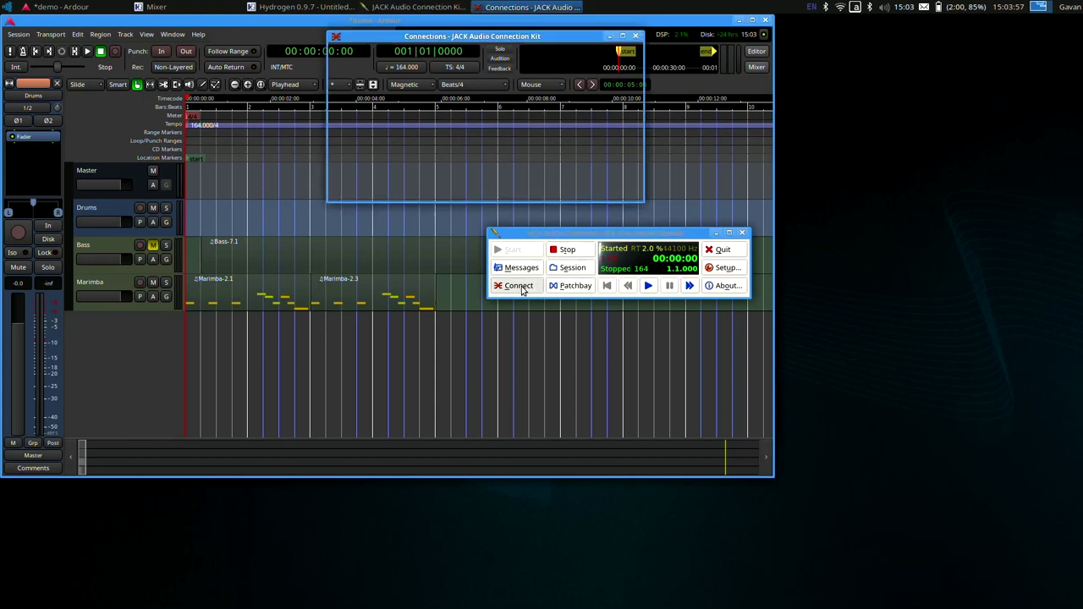
left_click(347, 53)
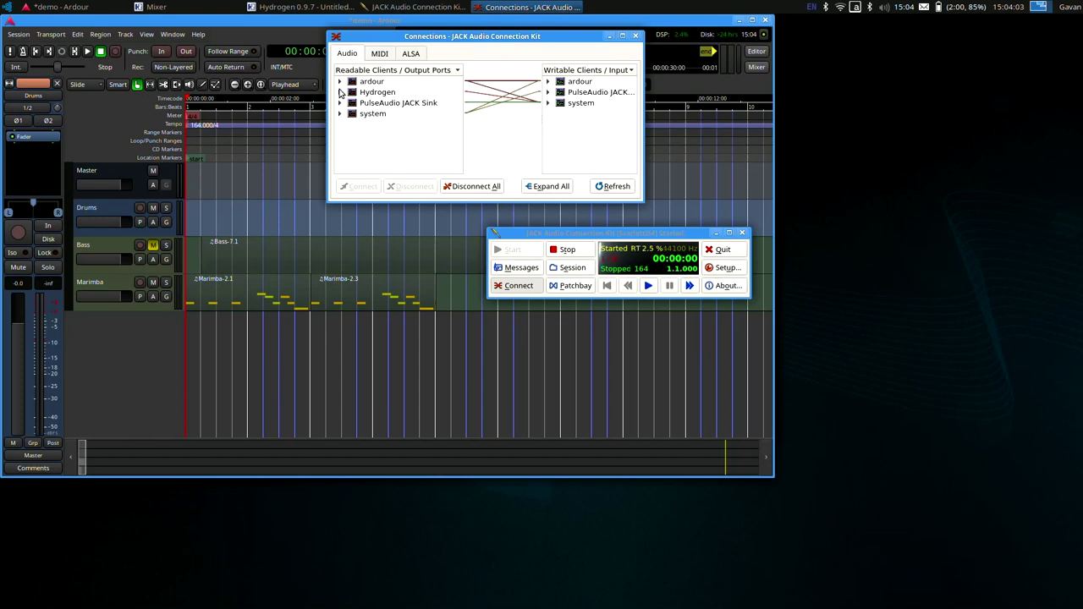
left_click(339, 91)
left_click(547, 81)
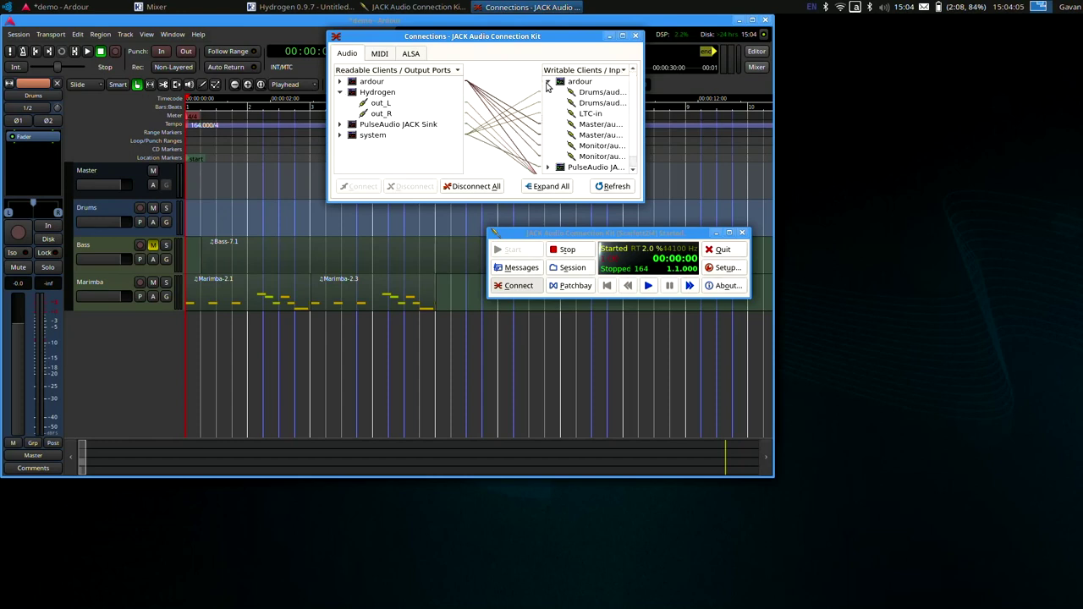
Step: Connect Hydrogen's out_L to Ardour's first Drums audio input and out_R to the second Drums input
left_click(396, 103)
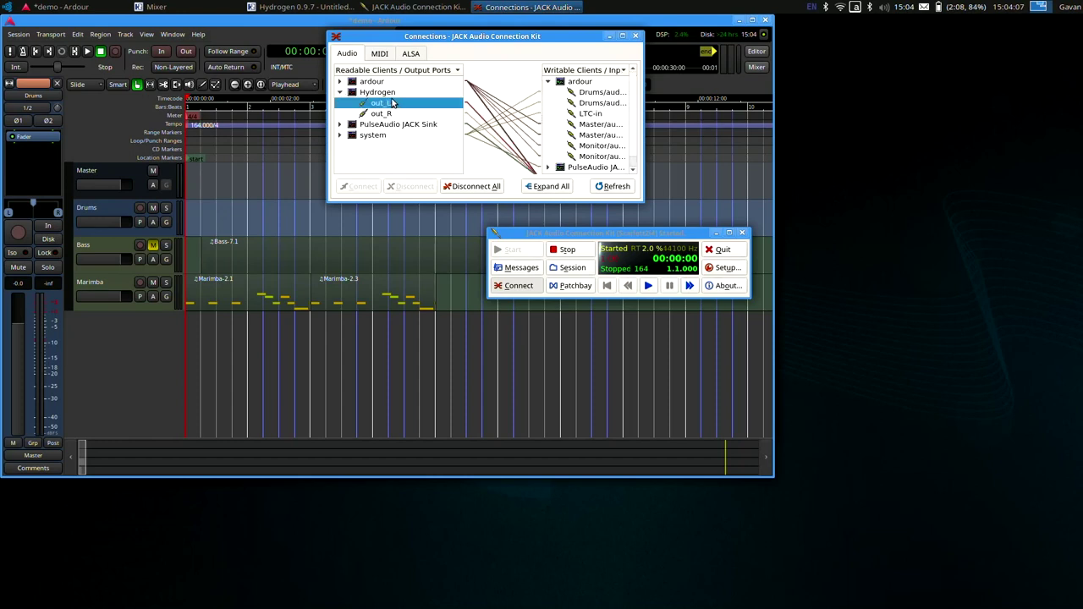
left_click(579, 94)
left_click(365, 187)
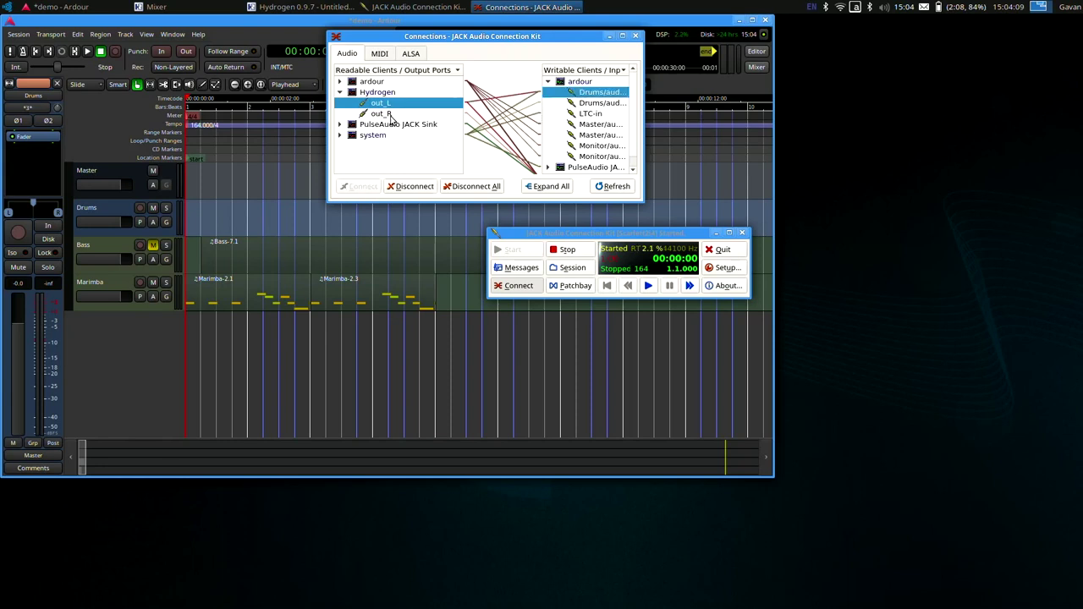
left_click(391, 115)
left_click(587, 103)
left_click(362, 191)
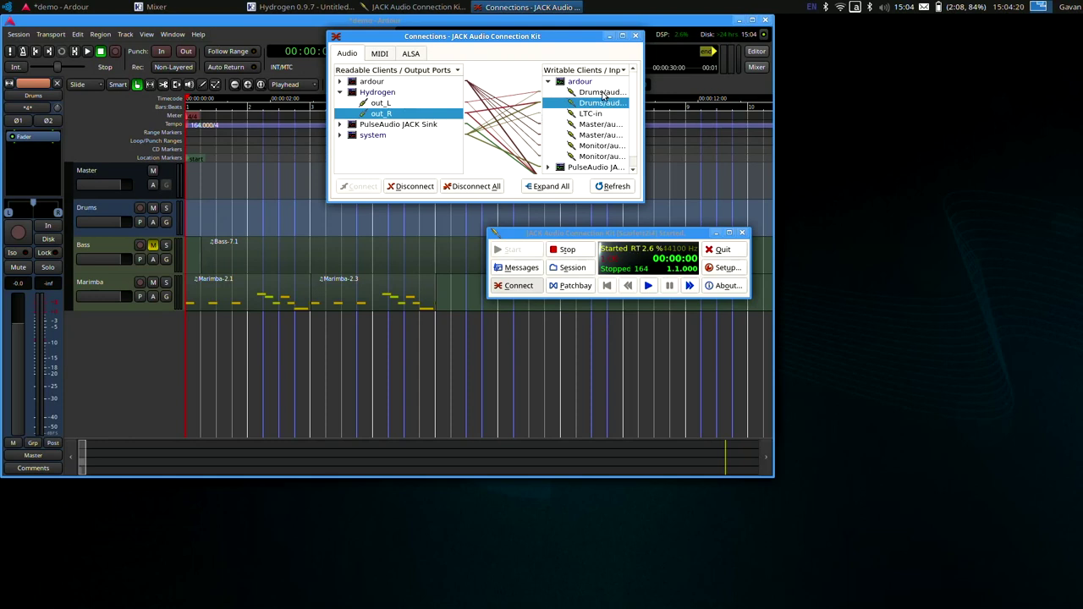
Step: Close the JACK connections, arm the Drums track for recording and mute the Marimba track
left_click(636, 37)
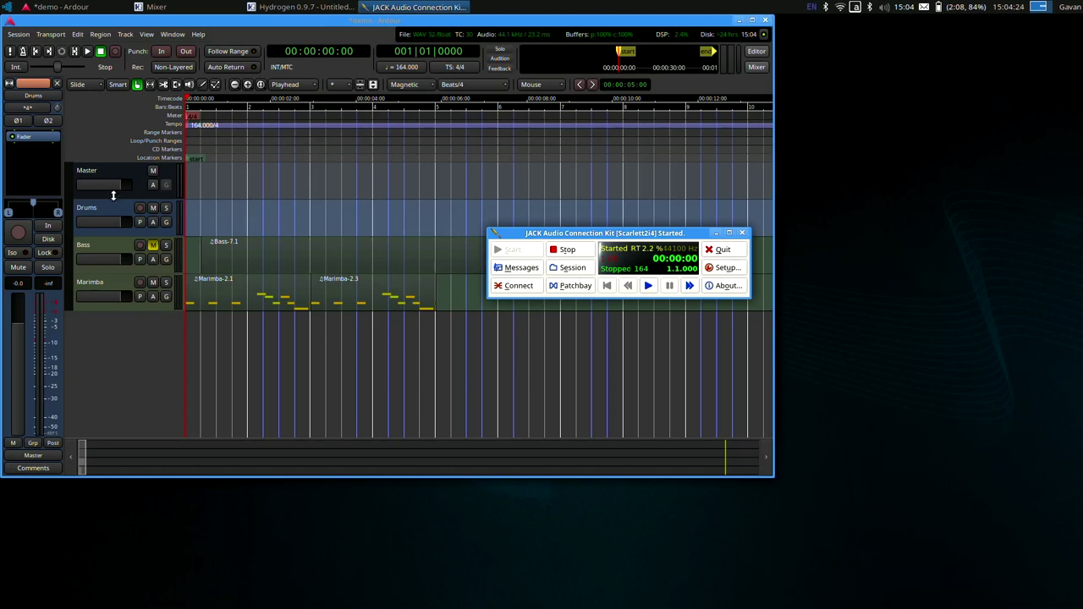
left_click(140, 207)
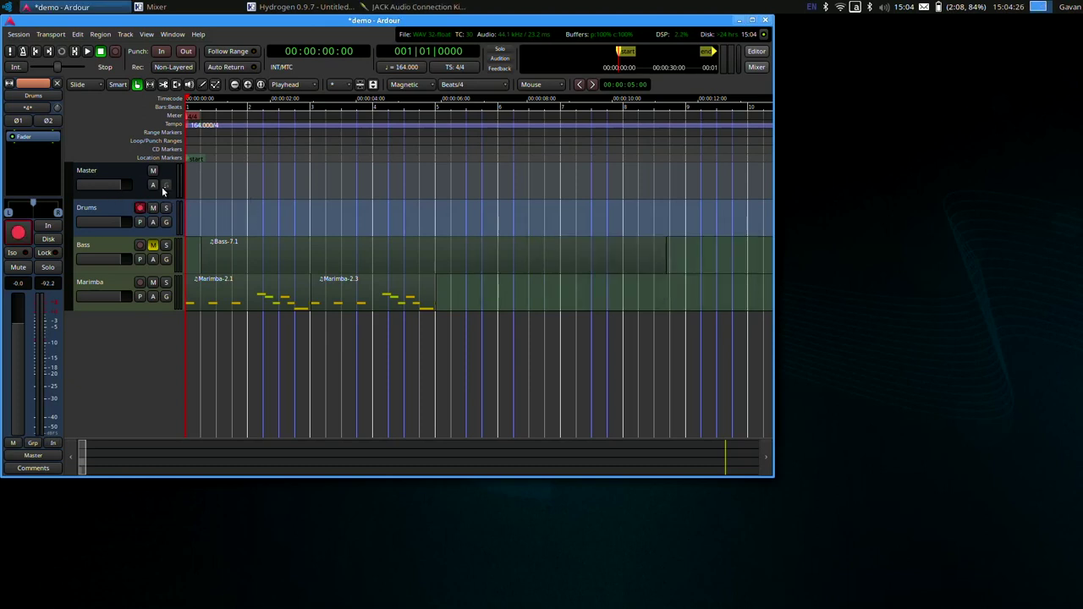
left_click(153, 282)
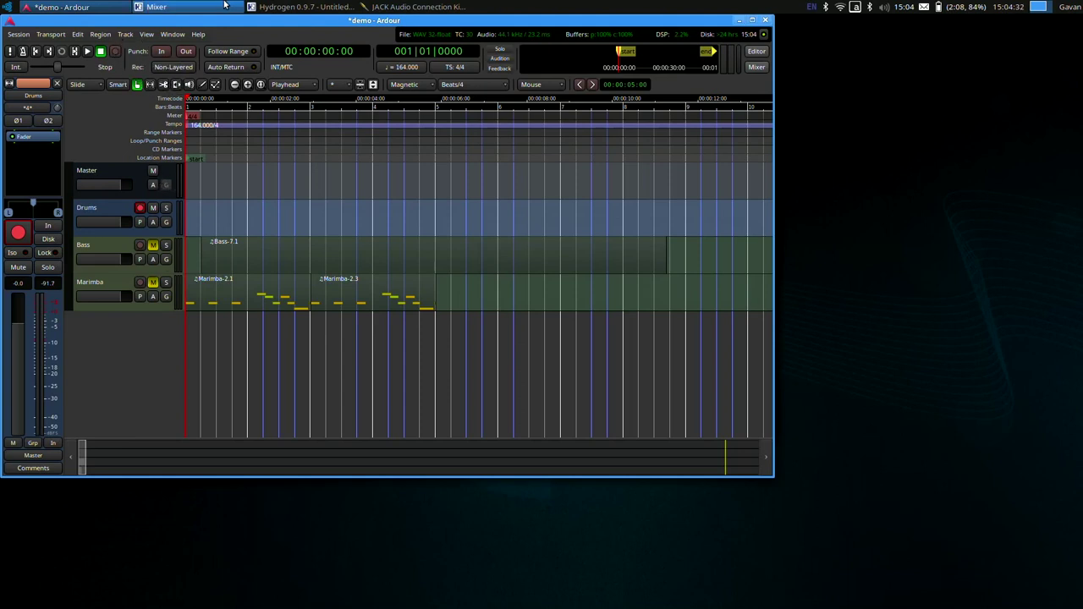
Step: Start playback in Hydrogen and record its drum output onto Ardour's Drums track from the session start, stopping after about ten bars
left_click(252, 7)
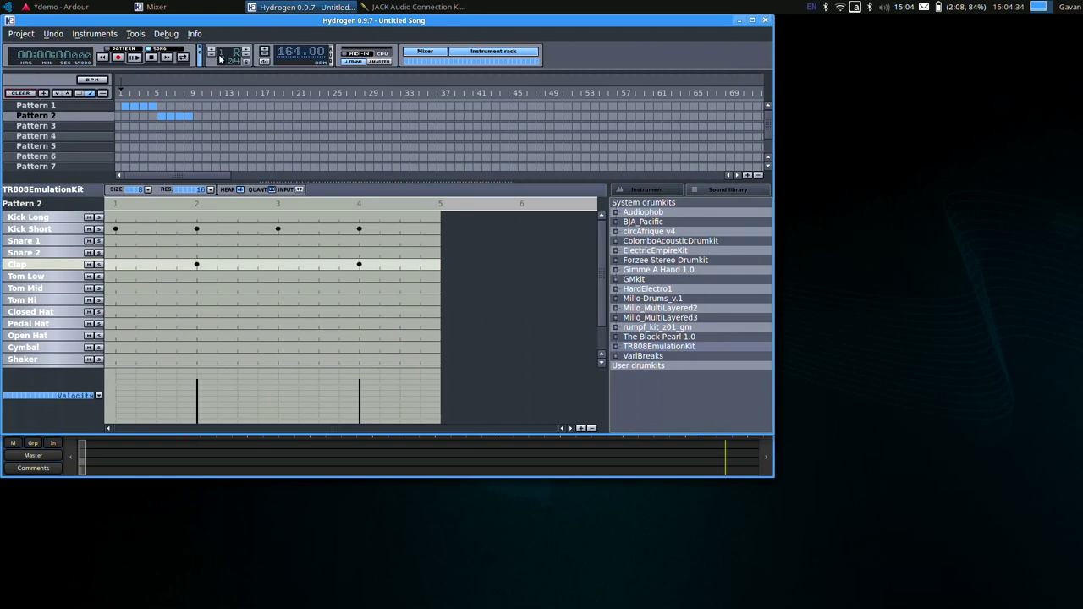
left_click(137, 58)
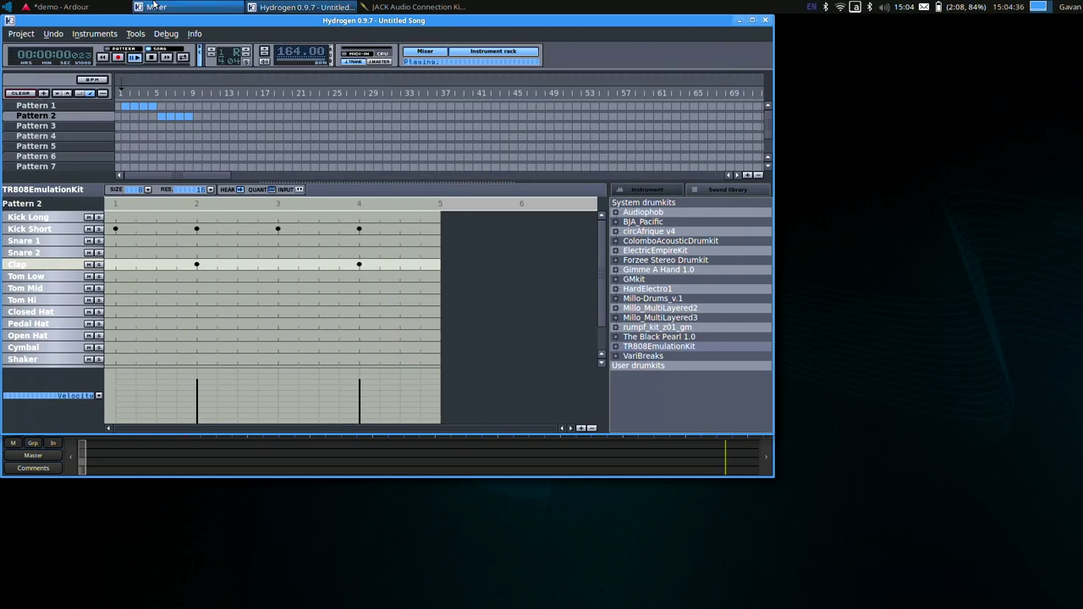
left_click(110, 6)
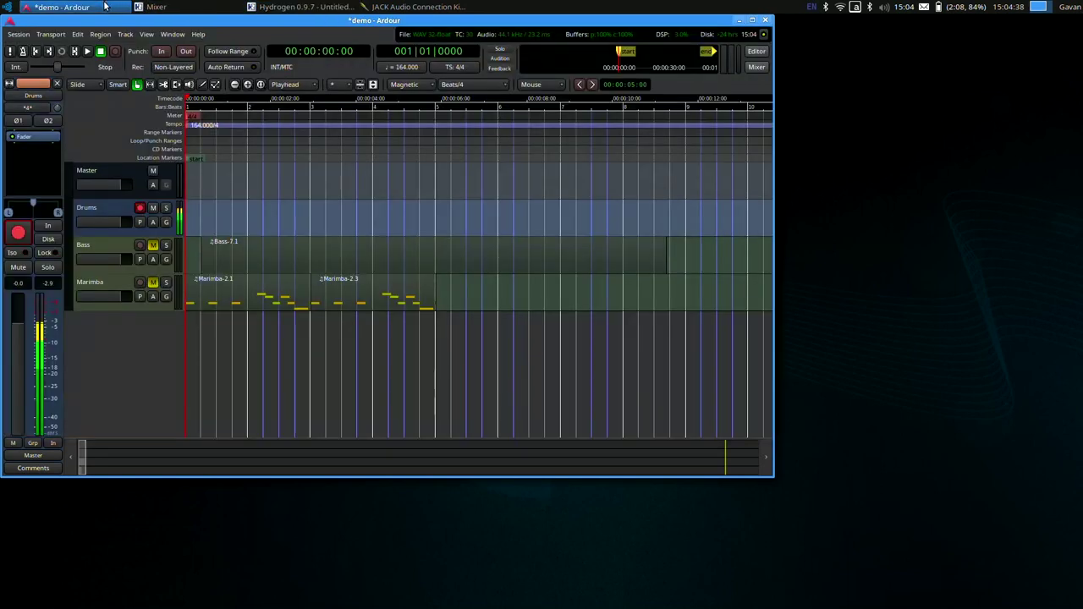
left_click(118, 51)
left_click(88, 52)
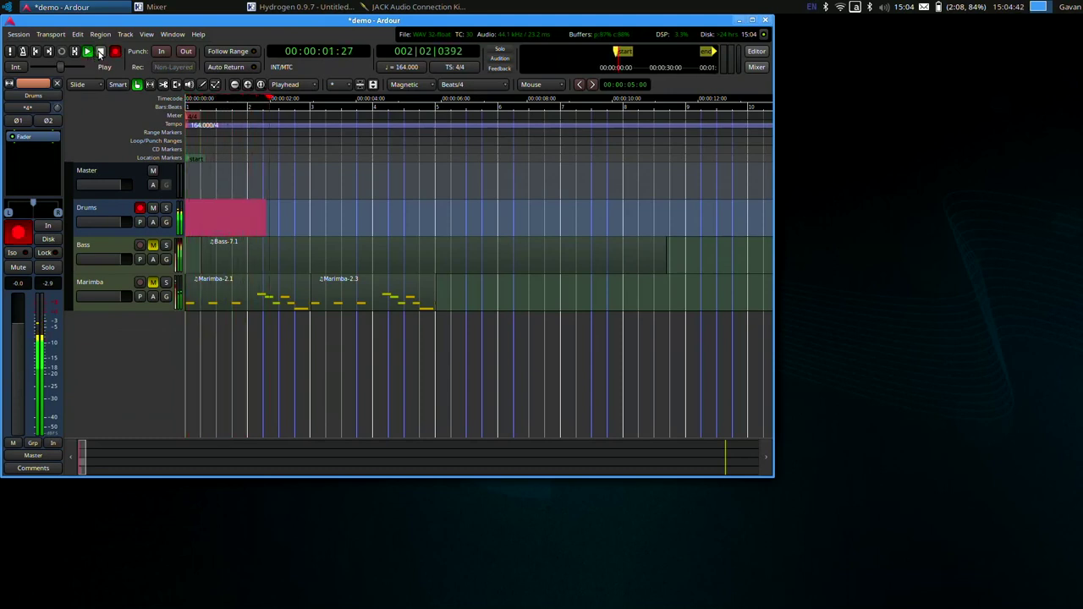
left_click(100, 52)
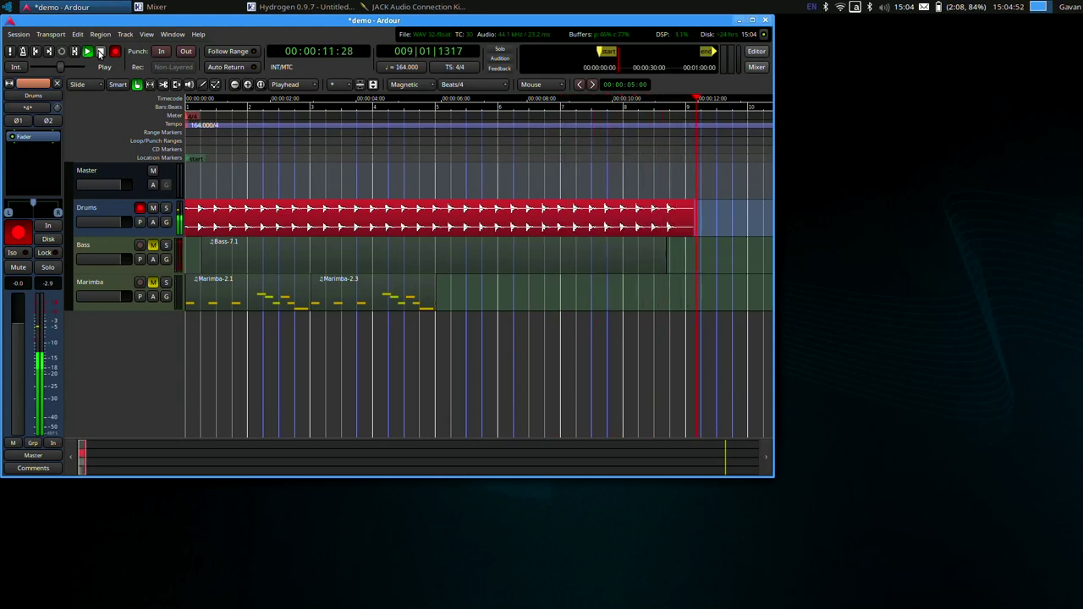
left_click(101, 51)
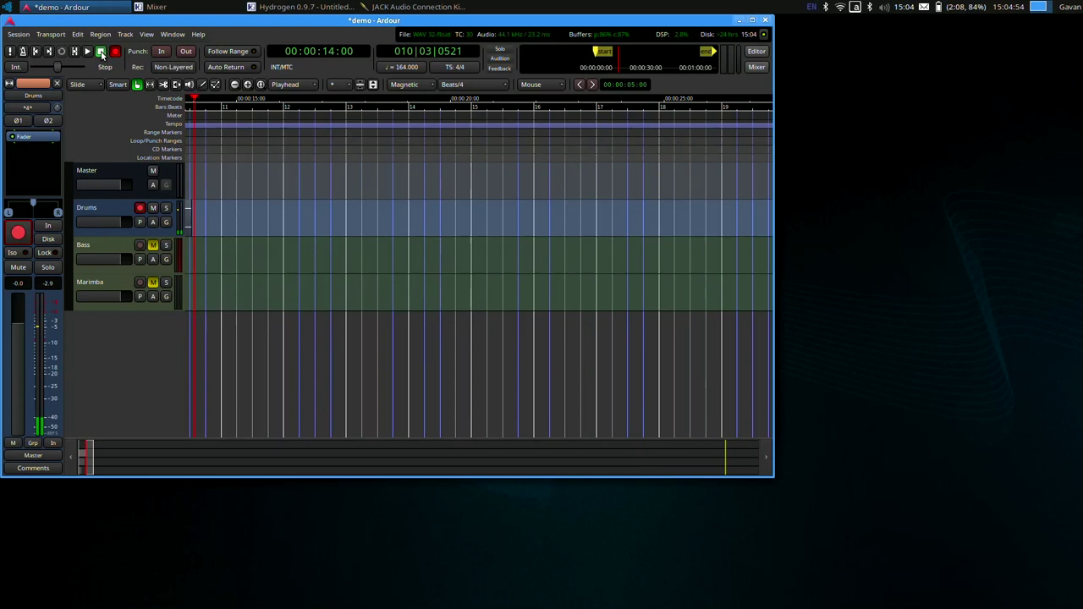
Step: Disarm the Drums track and return the playhead to the session start
left_click(140, 207)
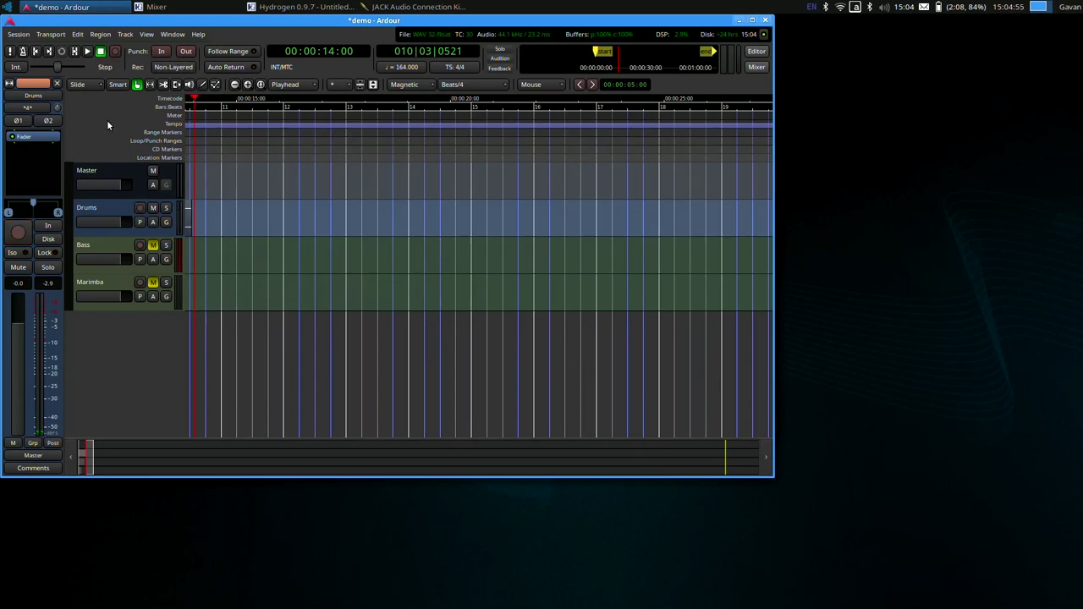
left_click(48, 51)
left_click(36, 51)
Step: Close Hydrogen and play back the first bars of the recorded drums in Ardour
left_click(301, 6)
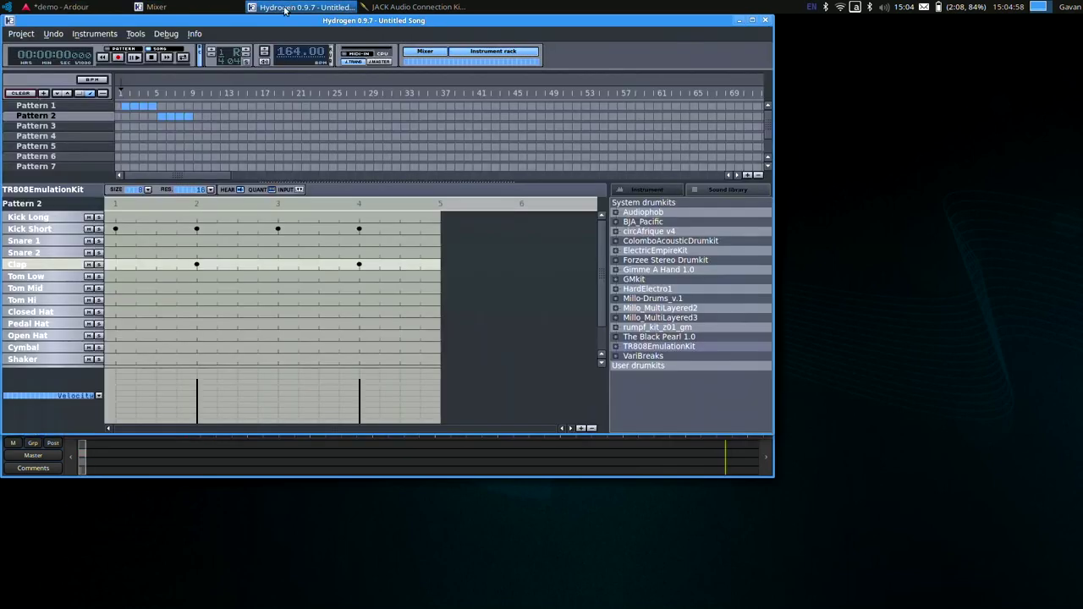
left_click(766, 21)
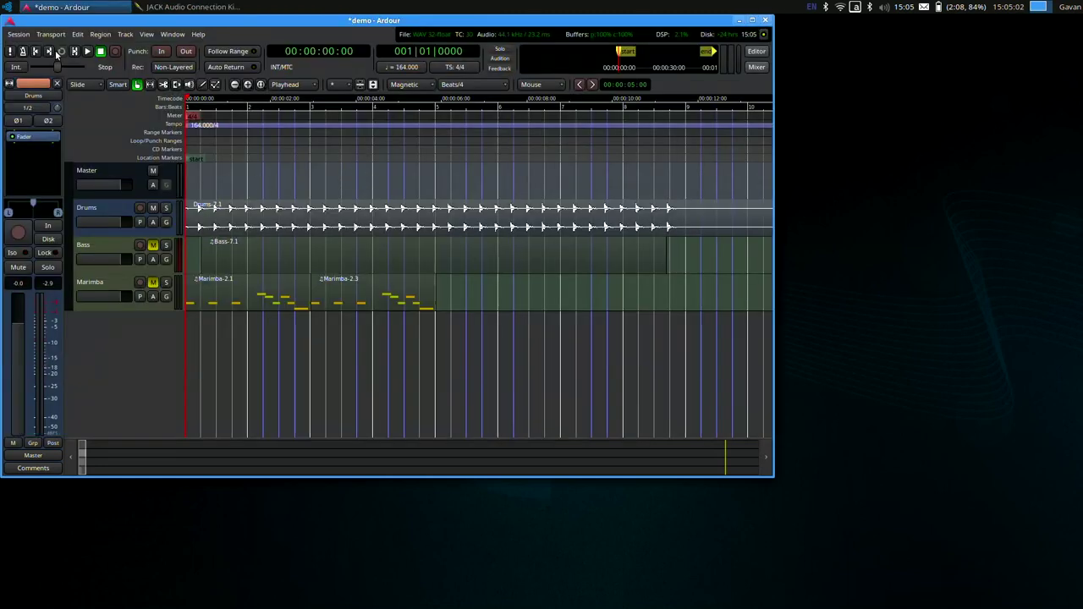
left_click(88, 52)
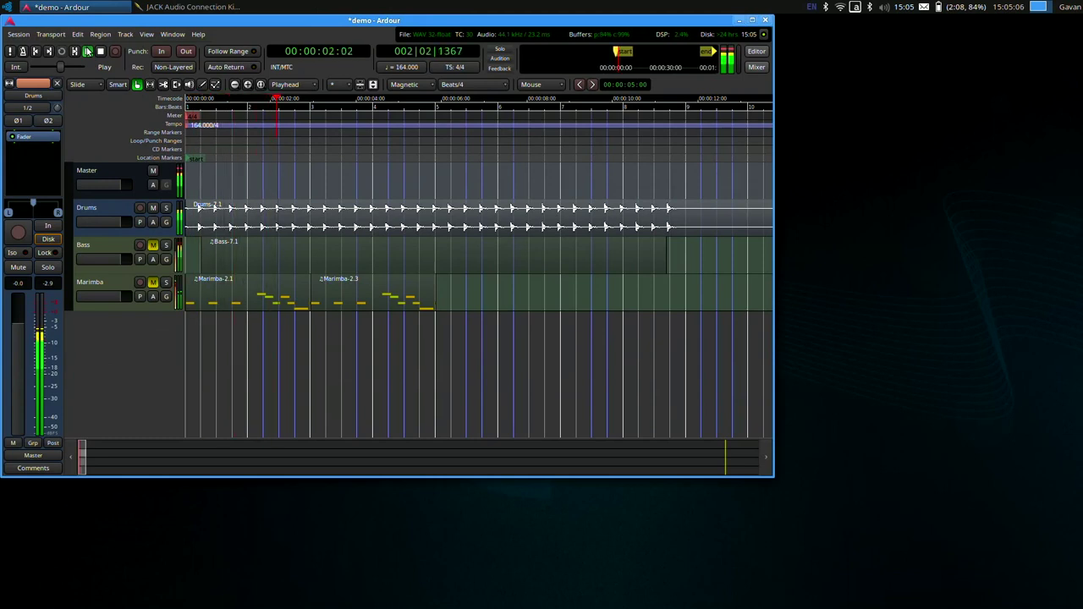
left_click(100, 52)
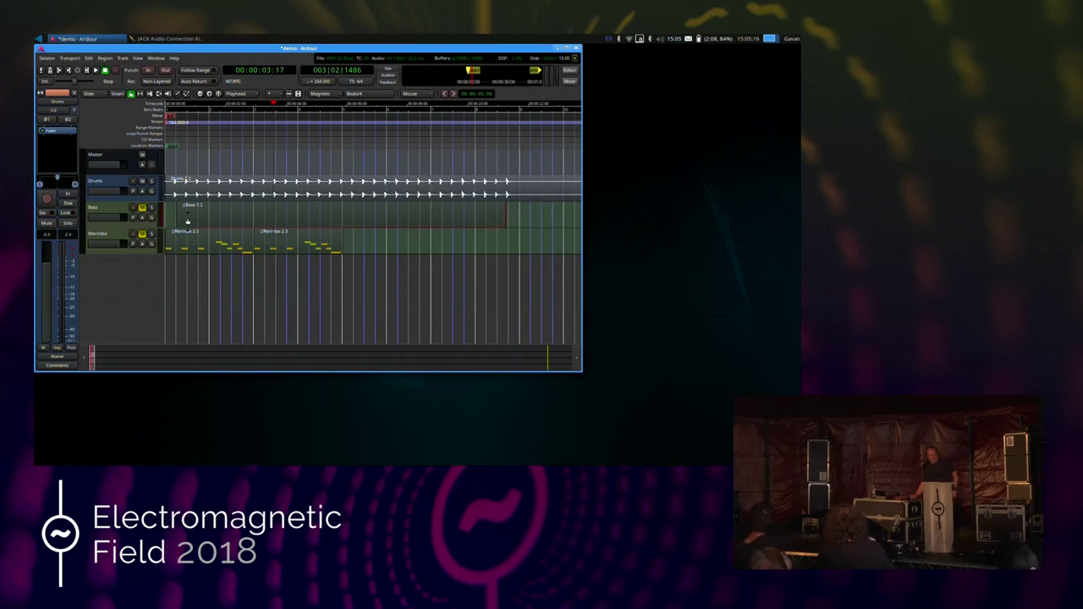
Step: Delete the existing region on the Bass track, return the playhead to the session start and unmute Bass
key("Delete")
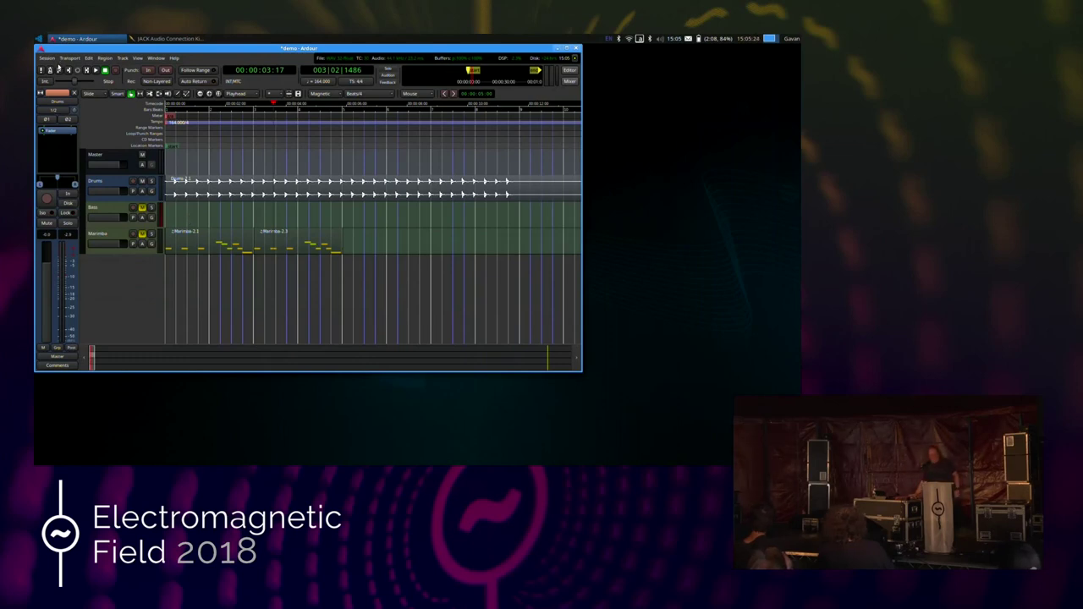
left_click(58, 70)
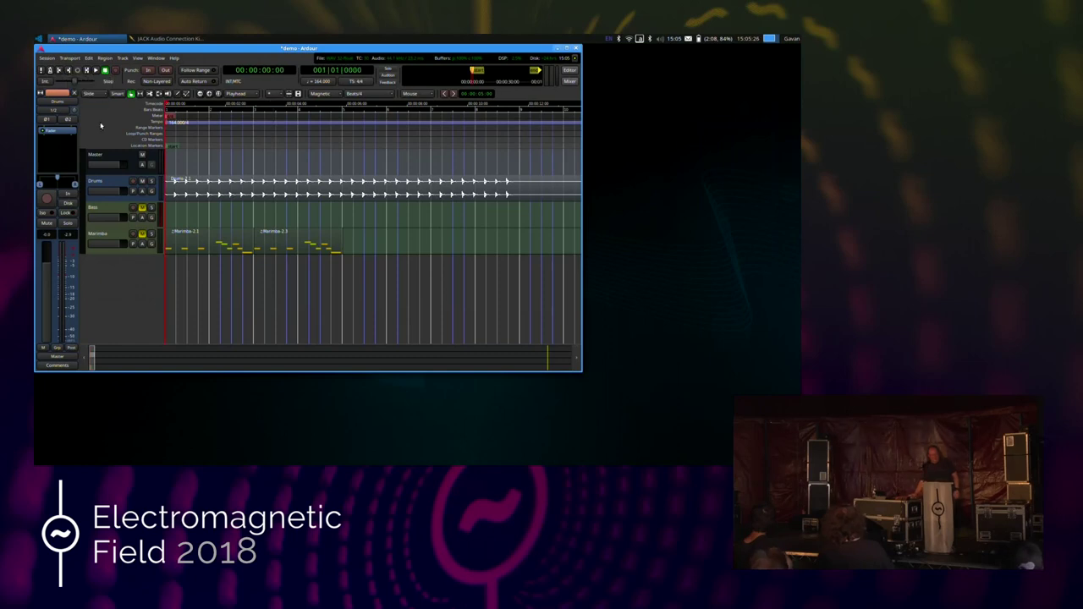
left_click(141, 207)
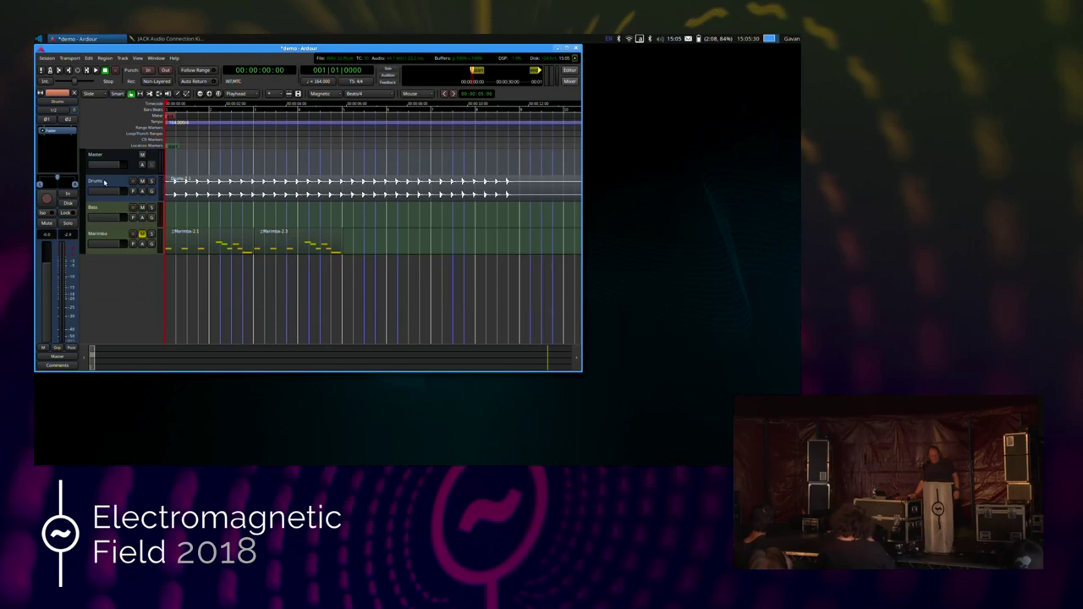
Step: Select the Bass track and open its Helm synth, placing the synth window over the upper part of the session
left_click(106, 210)
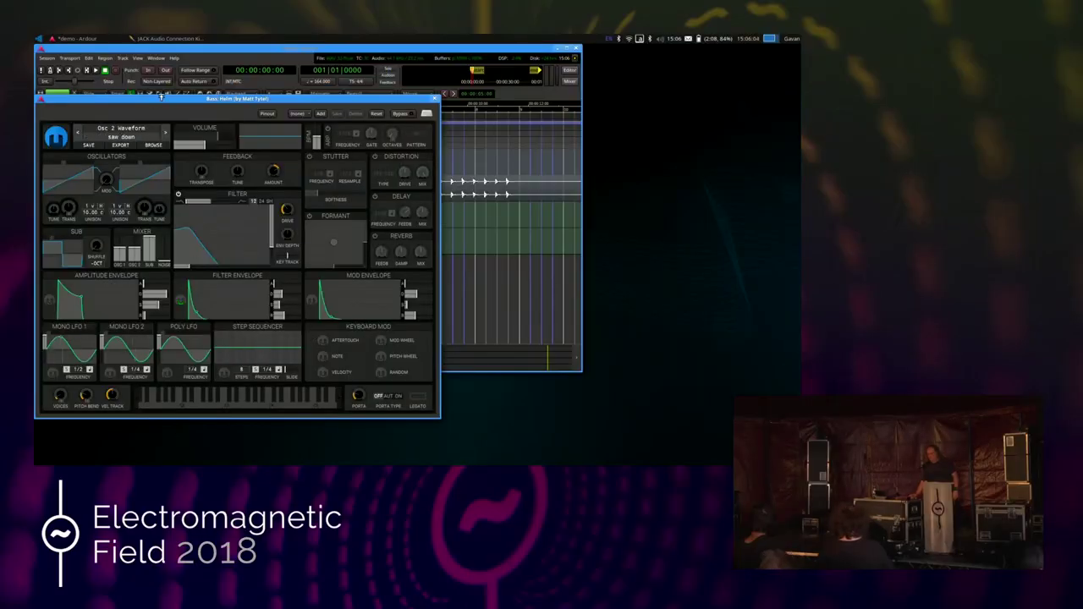
left_click_drag(156, 100, 203, 49)
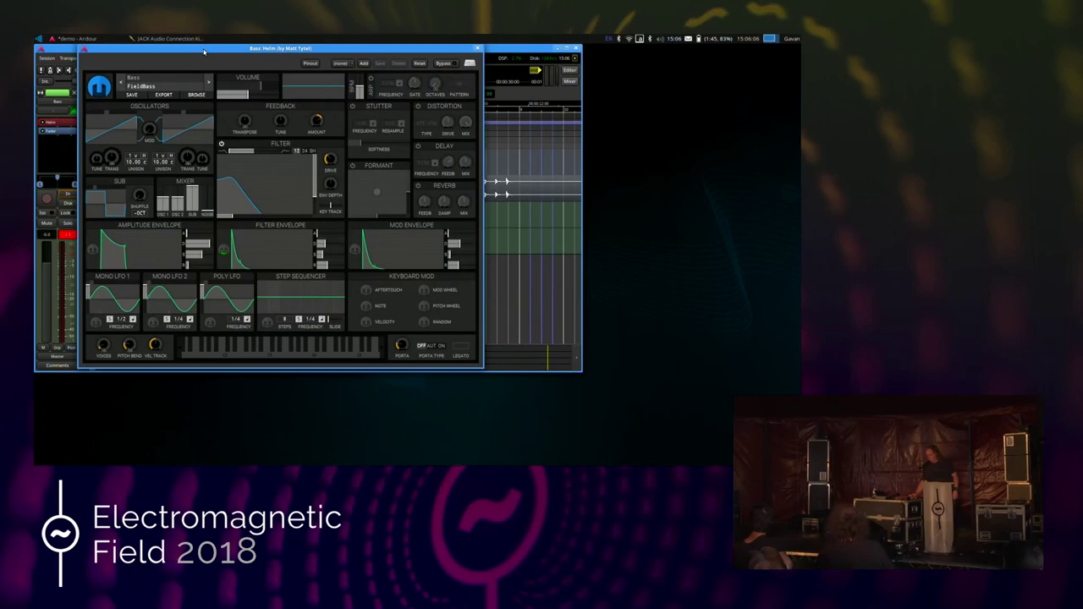
Step: Open the MIDI connections in JACK Audio Connection Kit and launch the a2jmidid bridge from the desktop
left_click(130, 38)
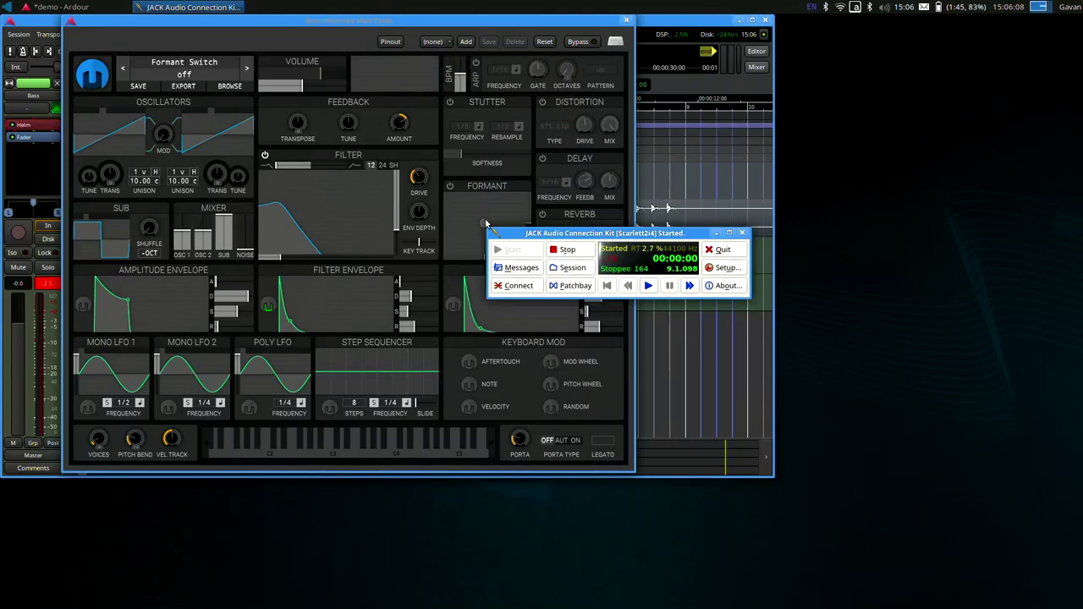
left_click(535, 284)
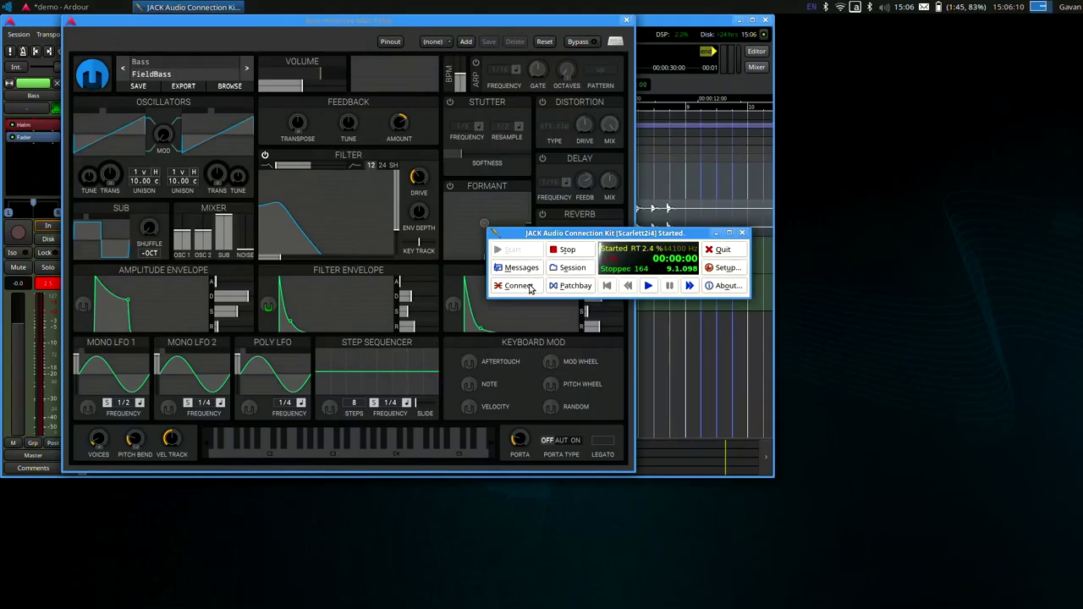
left_click(378, 53)
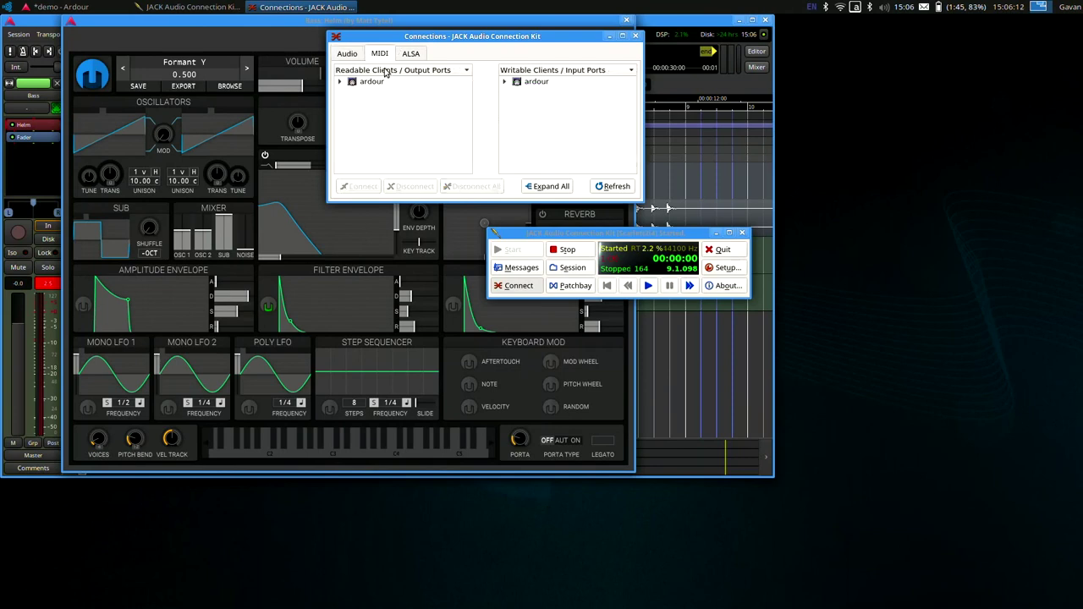
left_click_drag(330, 19, 533, 43)
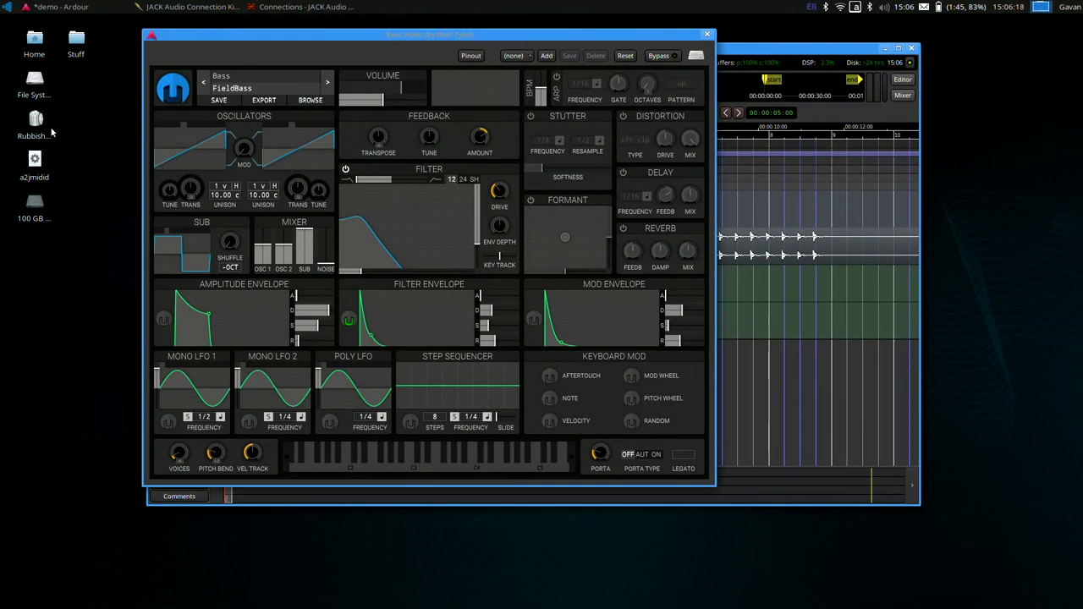
left_click(242, 6)
left_click(262, 6)
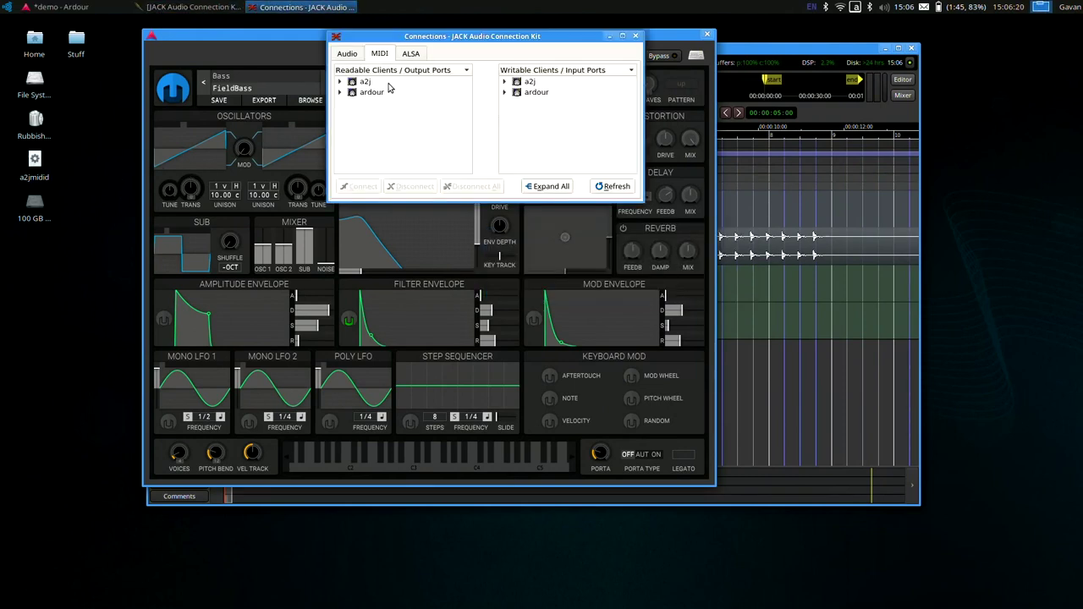
Step: Connect the nanoKEY2 capture port of a2j to Ardour's Bass/midi_in 1 port
left_click(339, 82)
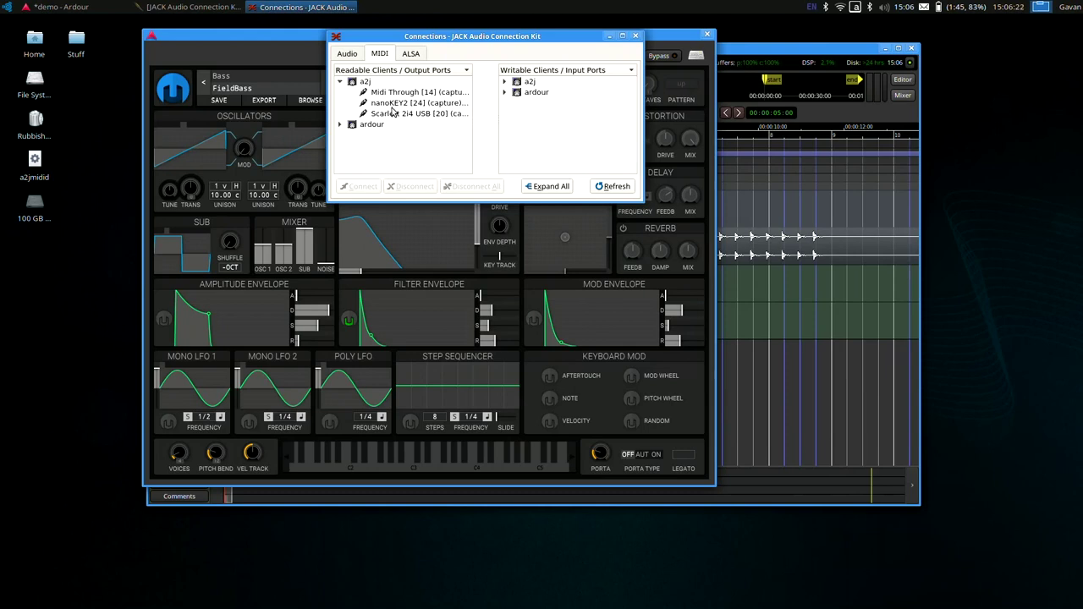
left_click(392, 103)
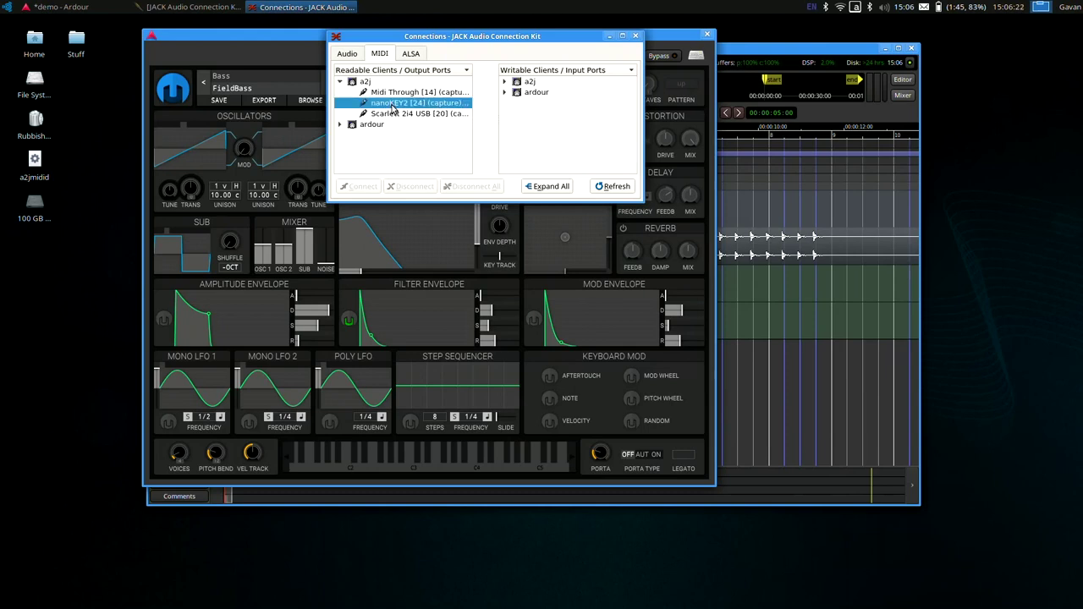
left_click(505, 92)
left_click(556, 105)
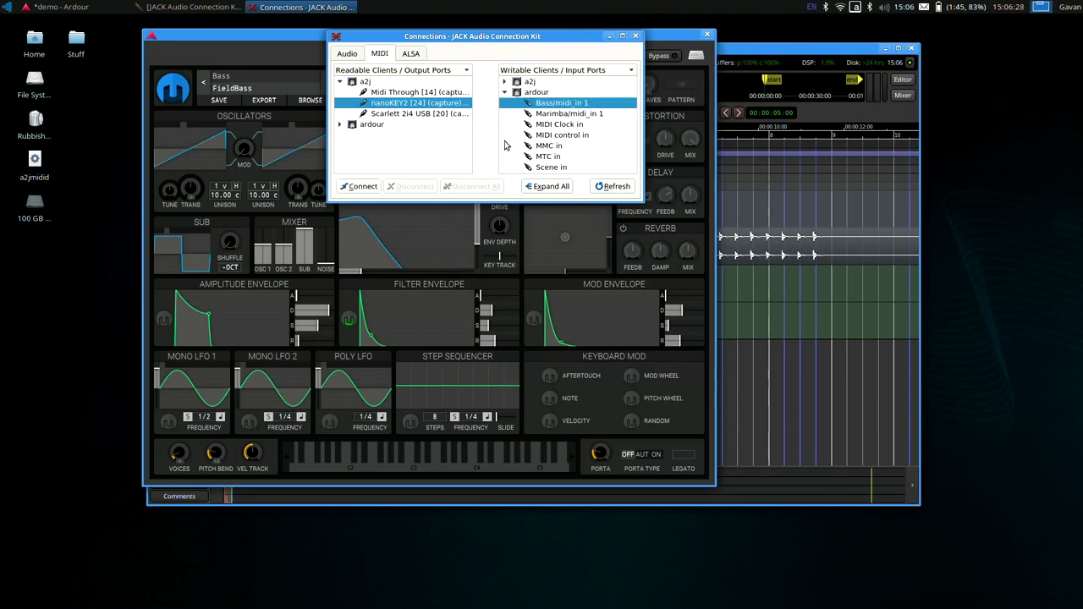
left_click(362, 187)
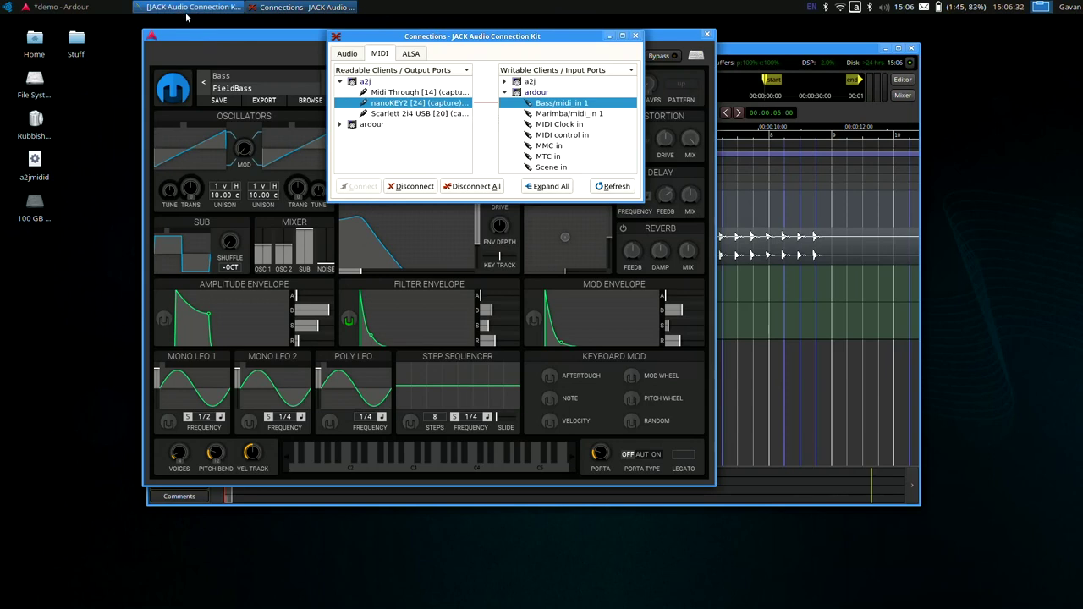
Step: Return to the Bass track's Helm synth and examine how the filter envelope modulates the filter
left_click(216, 39)
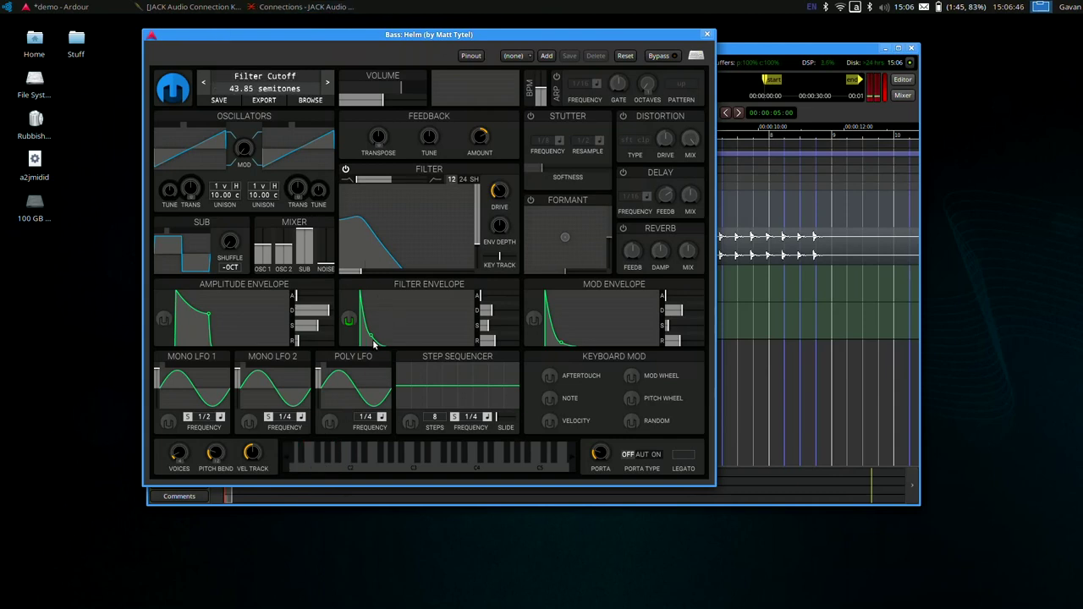
left_click(347, 322)
left_click_drag(348, 323, 324, 257)
Step: Audition different waveforms for Helm's oscillator 2, return it to saw down and close the synth
left_click(296, 154)
left_click(296, 154)
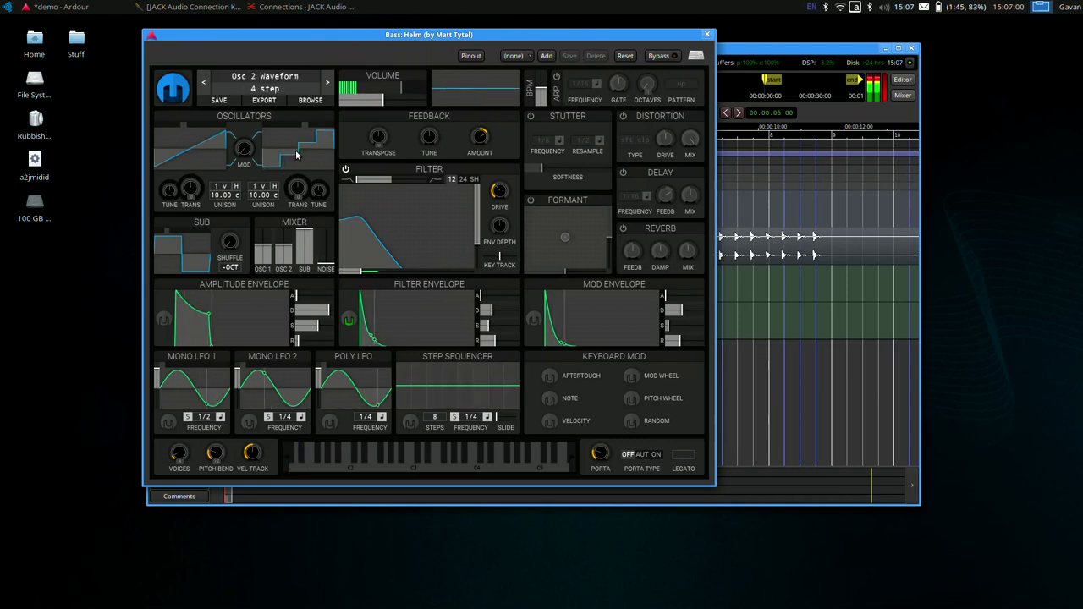
left_click(296, 154)
left_click(296, 154)
left_click(296, 154)
left_click(296, 154)
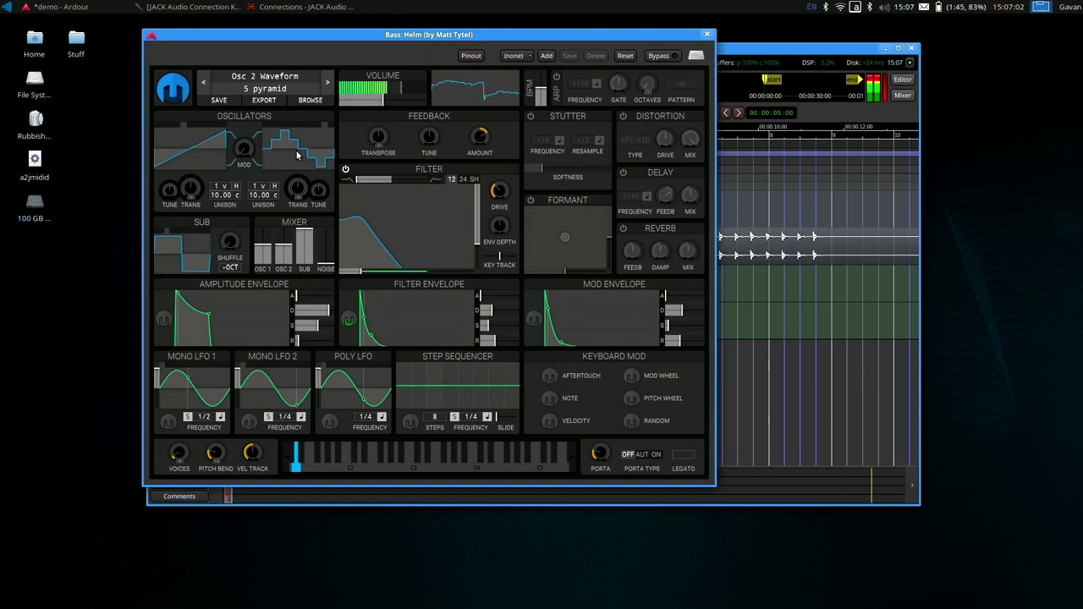
left_click(296, 154)
left_click(296, 154)
left_click(296, 154)
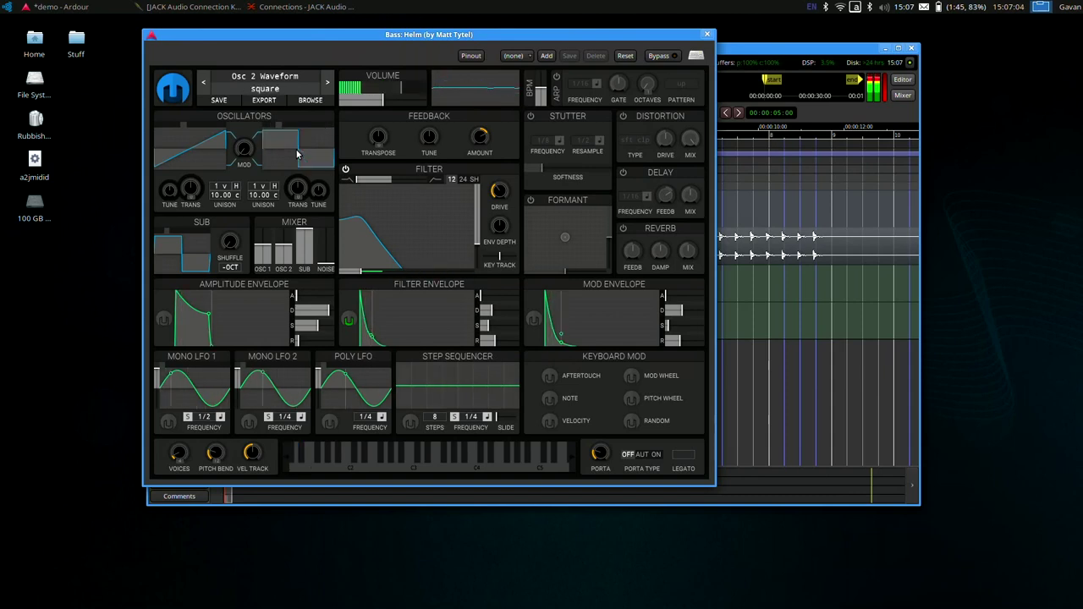
left_click(297, 154)
left_click(296, 154)
left_click(297, 154)
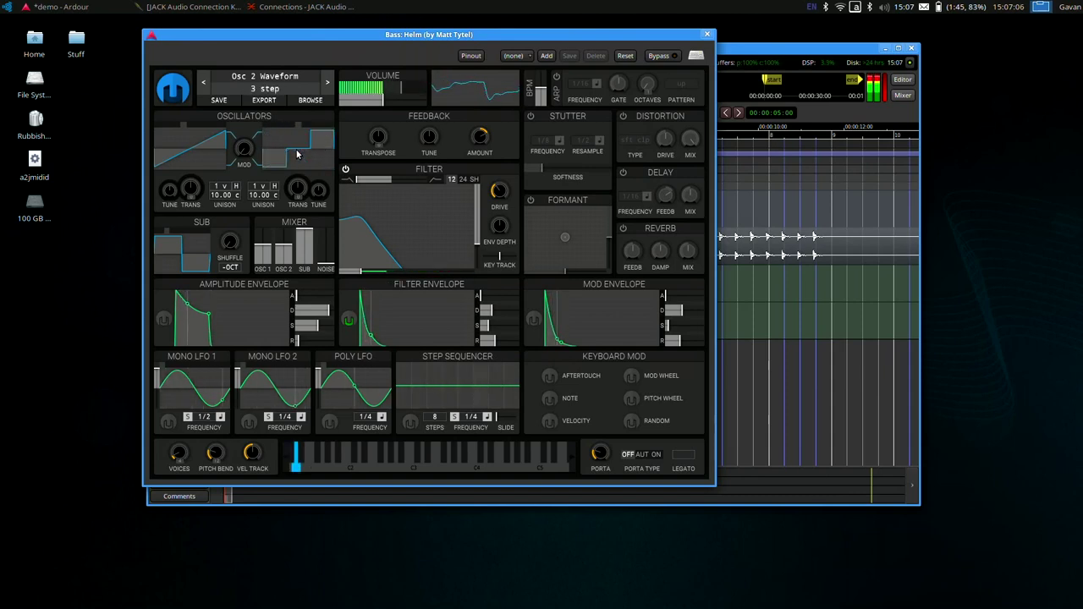
right_click(286, 155)
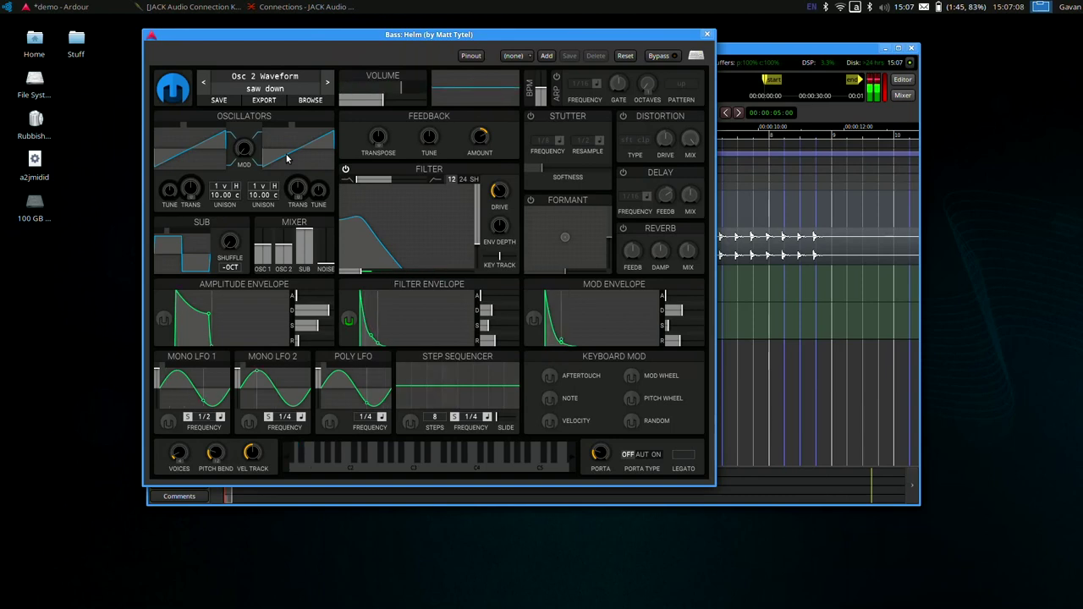
left_click(709, 35)
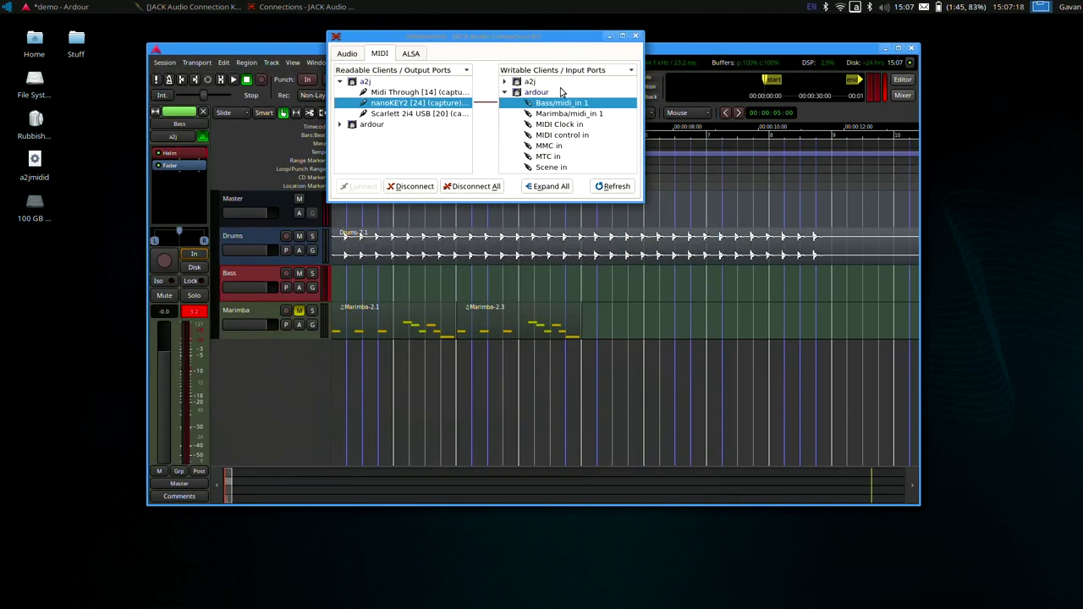
Step: Return to Ardour, arm the Bass track and record a keyboard part on it from the session start
left_click(275, 50)
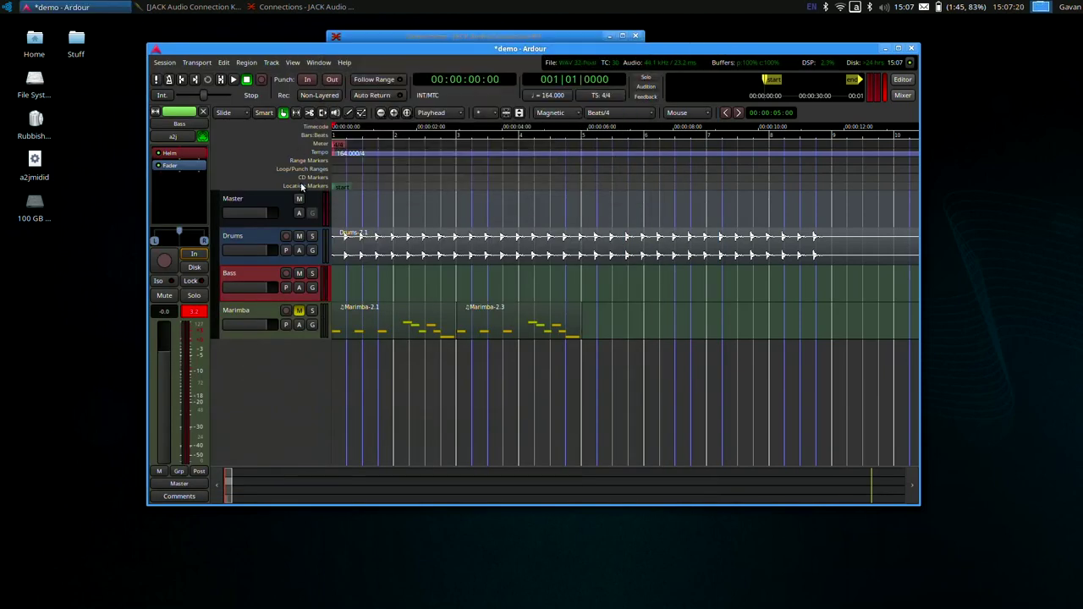
left_click(285, 274)
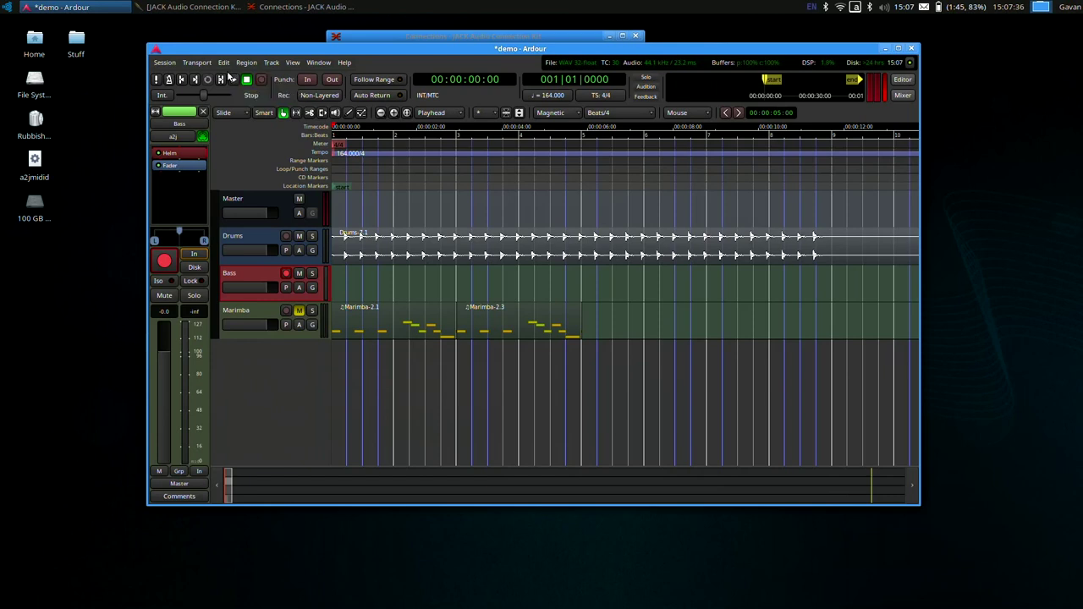
left_click(234, 79)
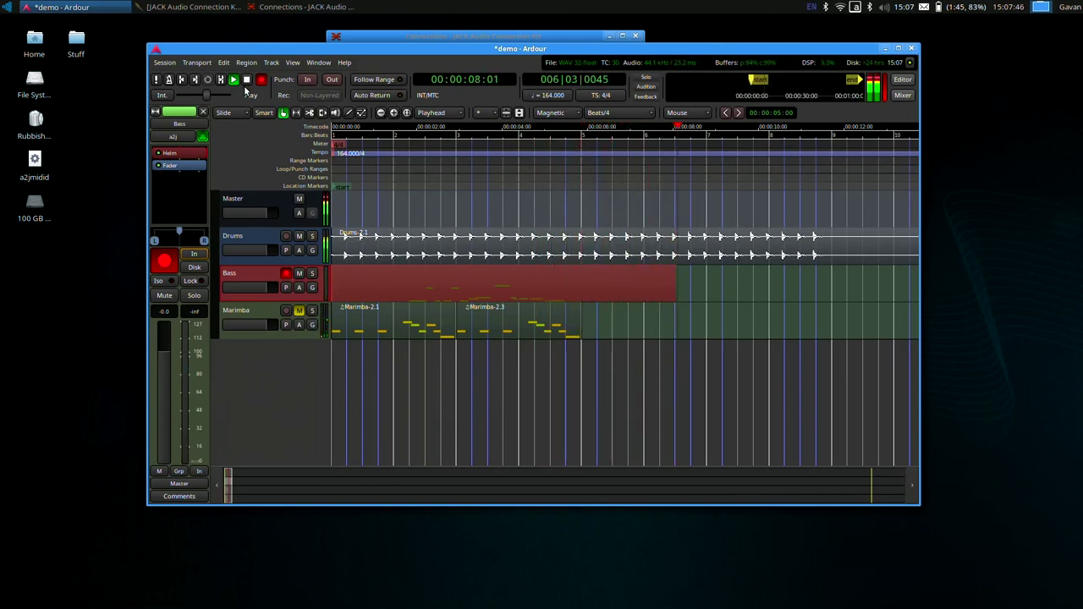
left_click(247, 80)
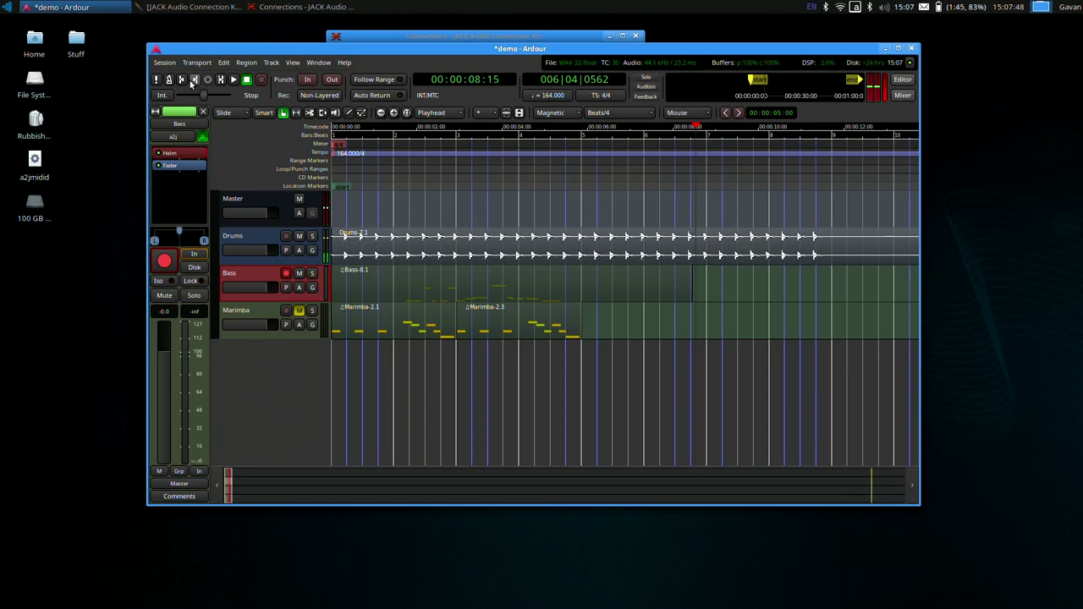
Step: Disarm the Bass track and play back the recorded bass part with the drums from the session start
left_click(181, 79)
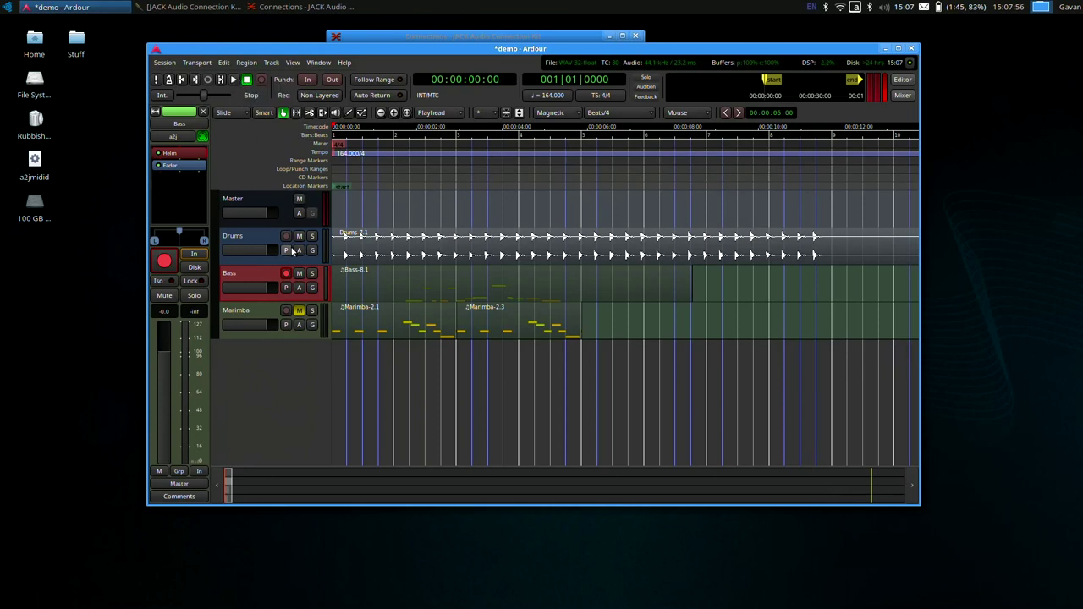
left_click(287, 272)
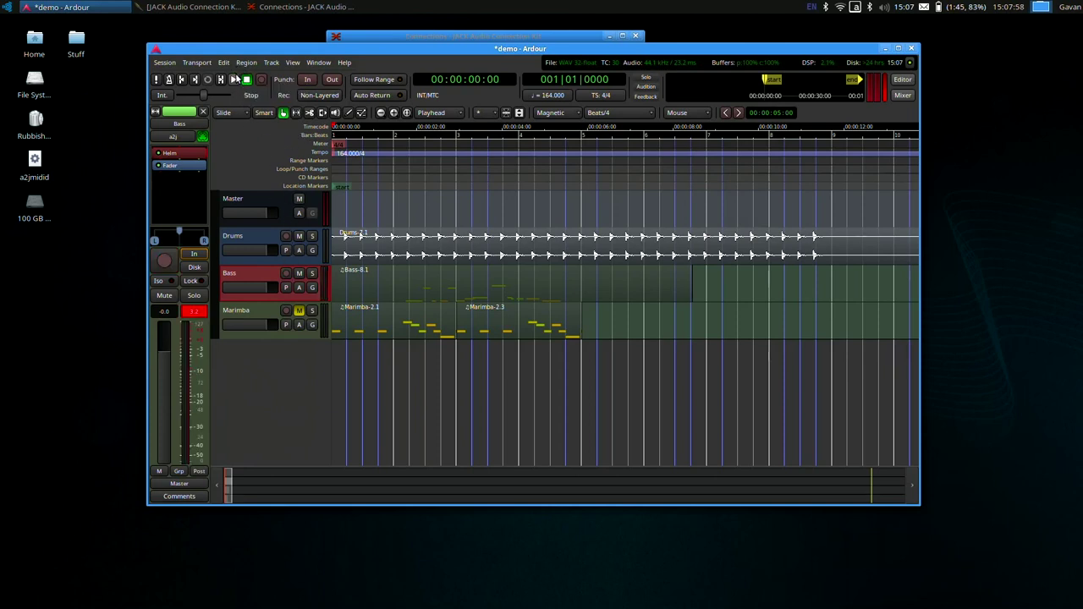
left_click(234, 79)
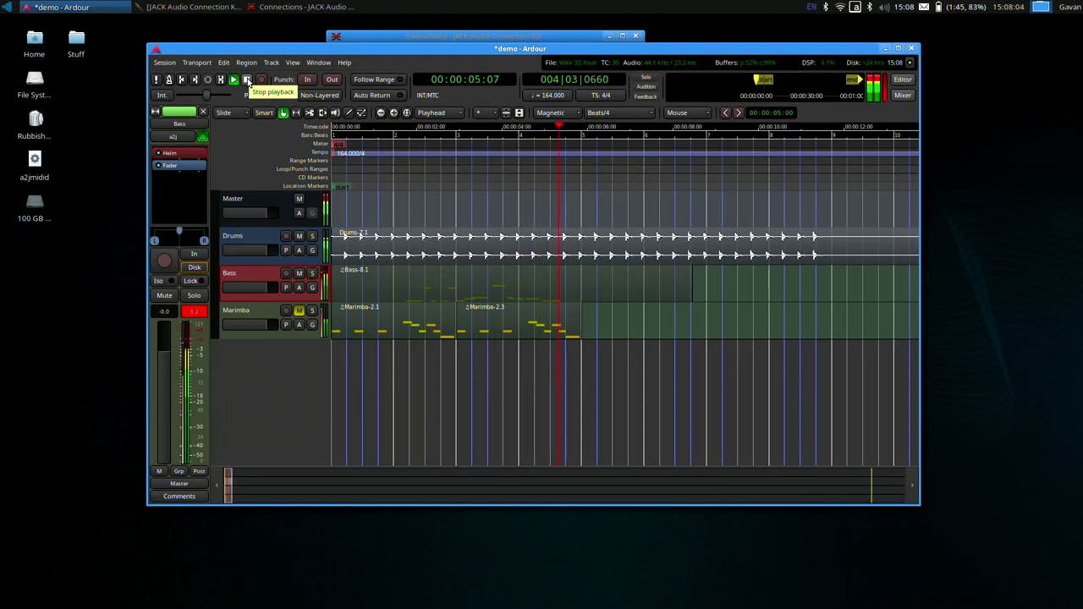
left_click(248, 79)
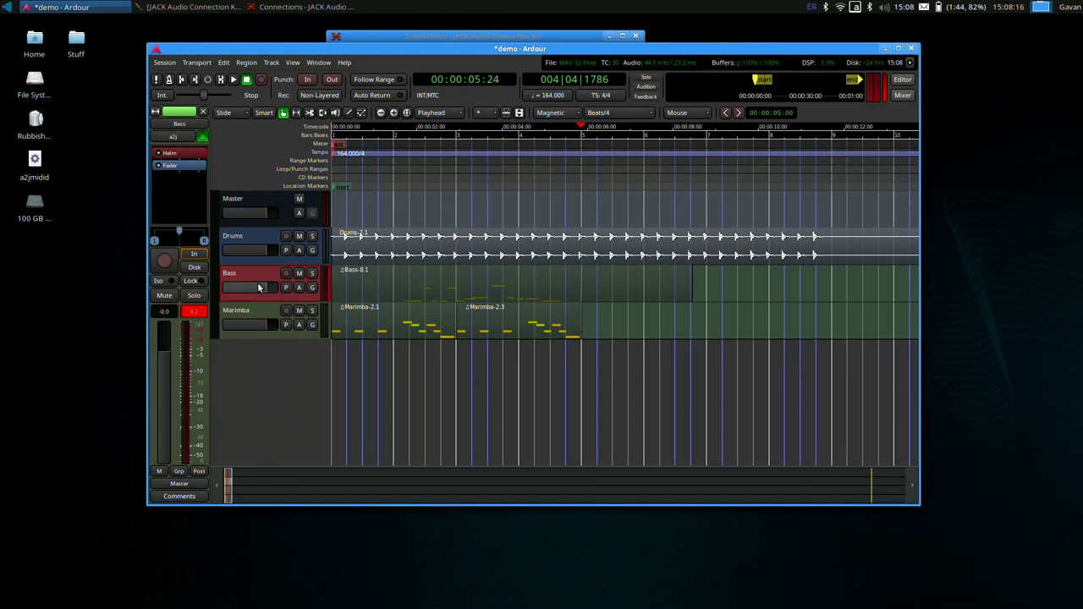
Step: Open the Marimba track's Calf Fluidsynth and examine its soundfont file choice and channel 1 preset
left_click(288, 334)
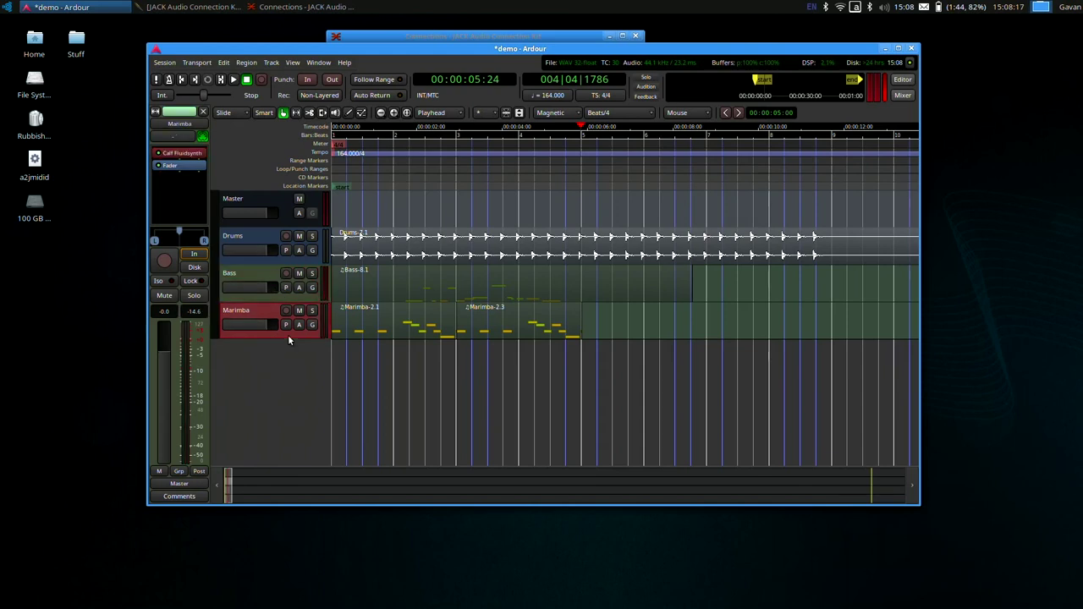
double_click(186, 154)
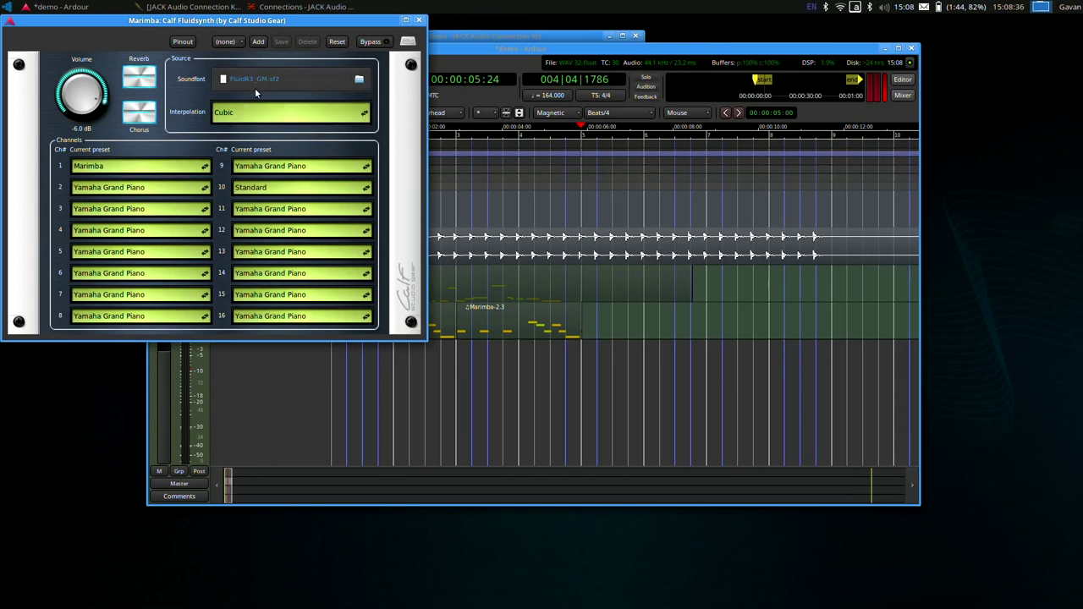
left_click(295, 78)
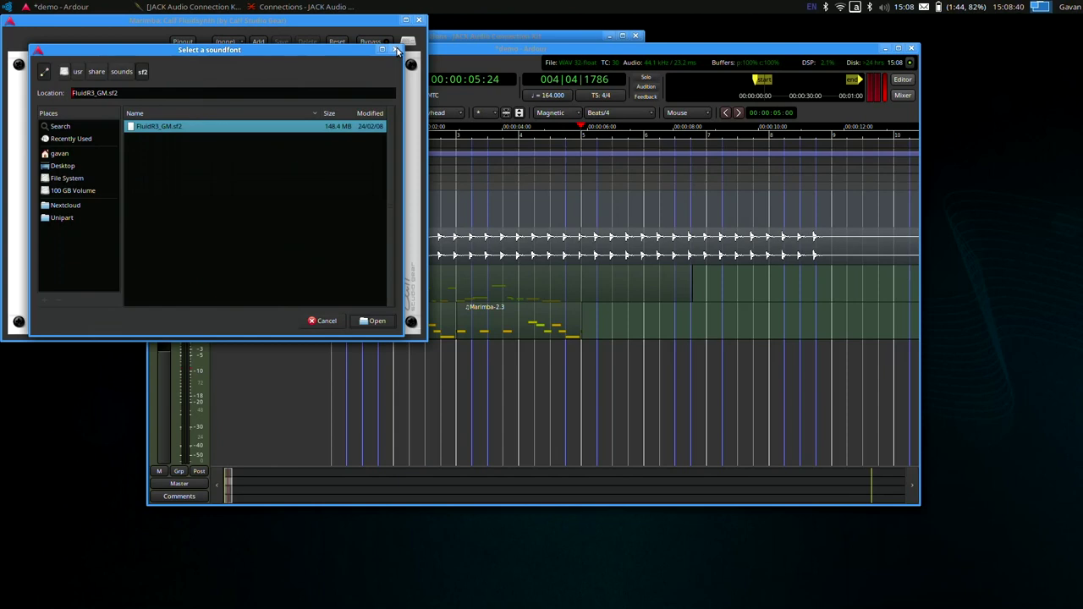
left_click(397, 50)
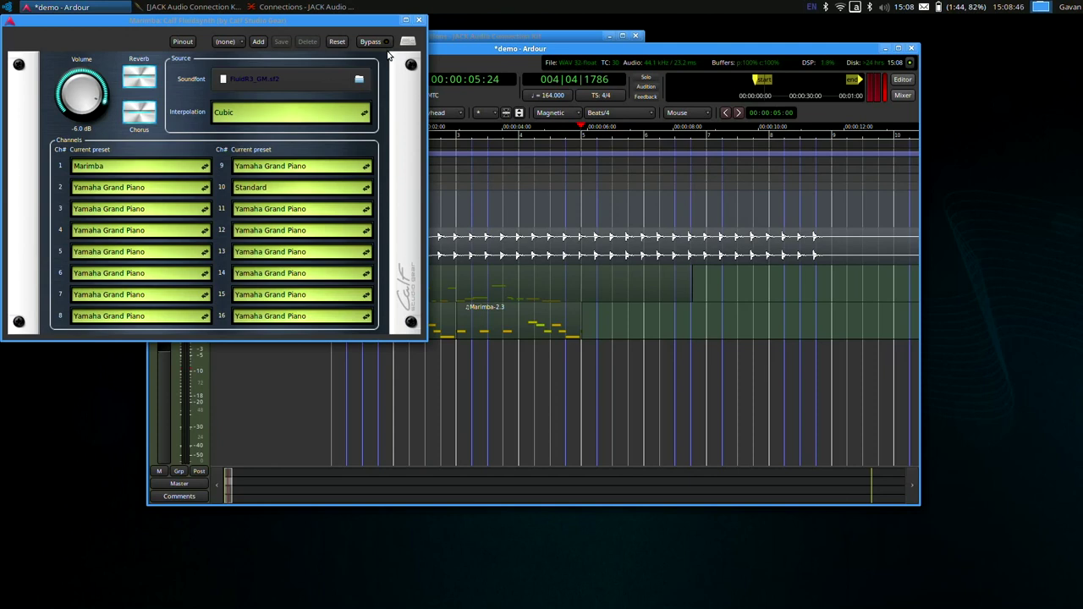
left_click(141, 166)
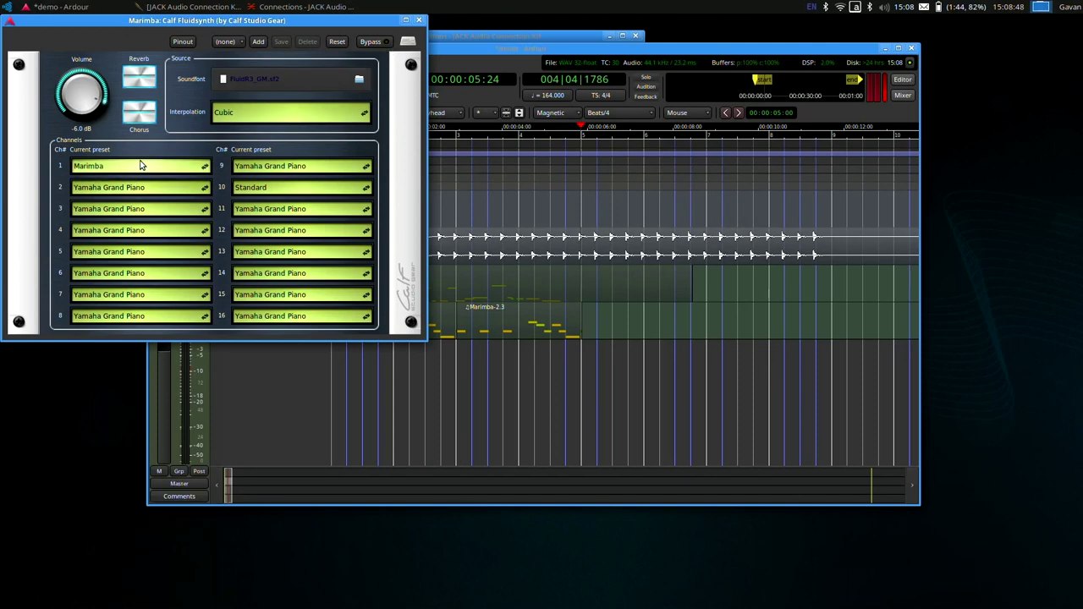
left_click(140, 166)
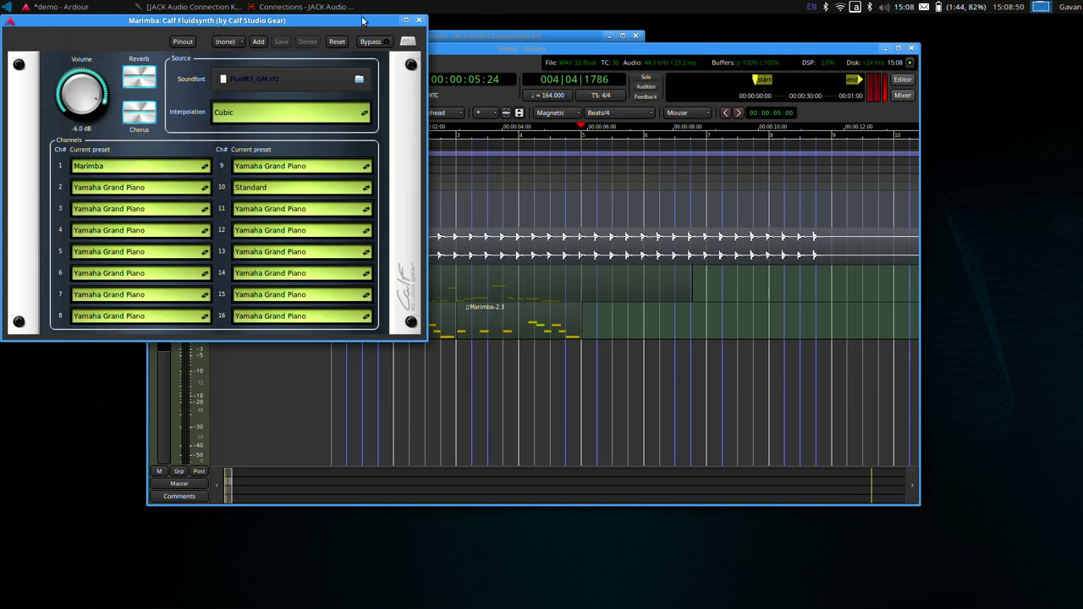
left_click(419, 20)
Step: Delete both existing MIDI regions from the Marimba track
left_click(388, 316)
key("Delete")
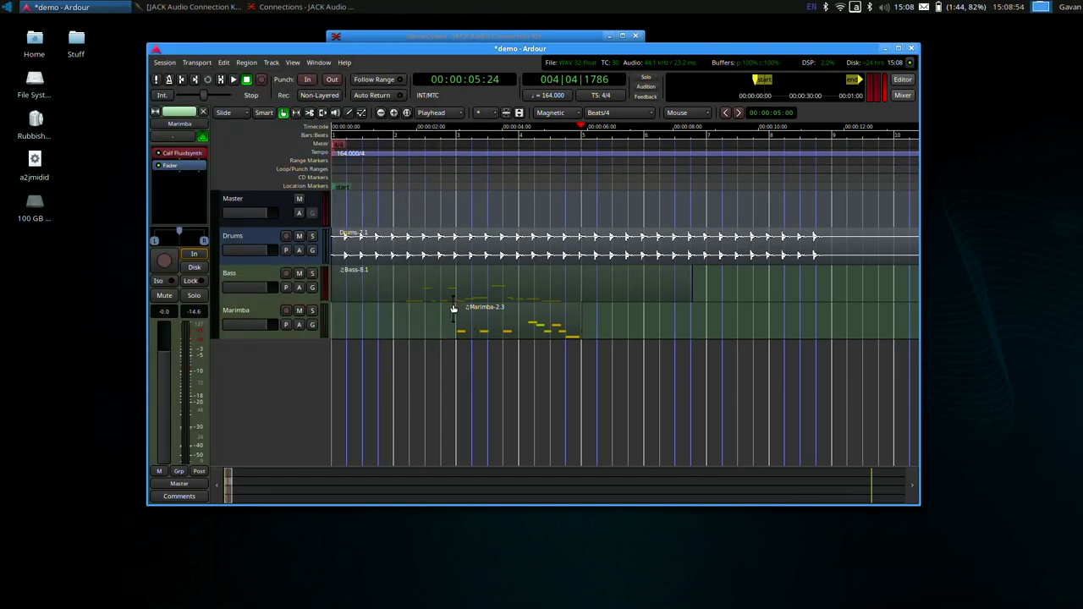
left_click(466, 317)
key("Delete")
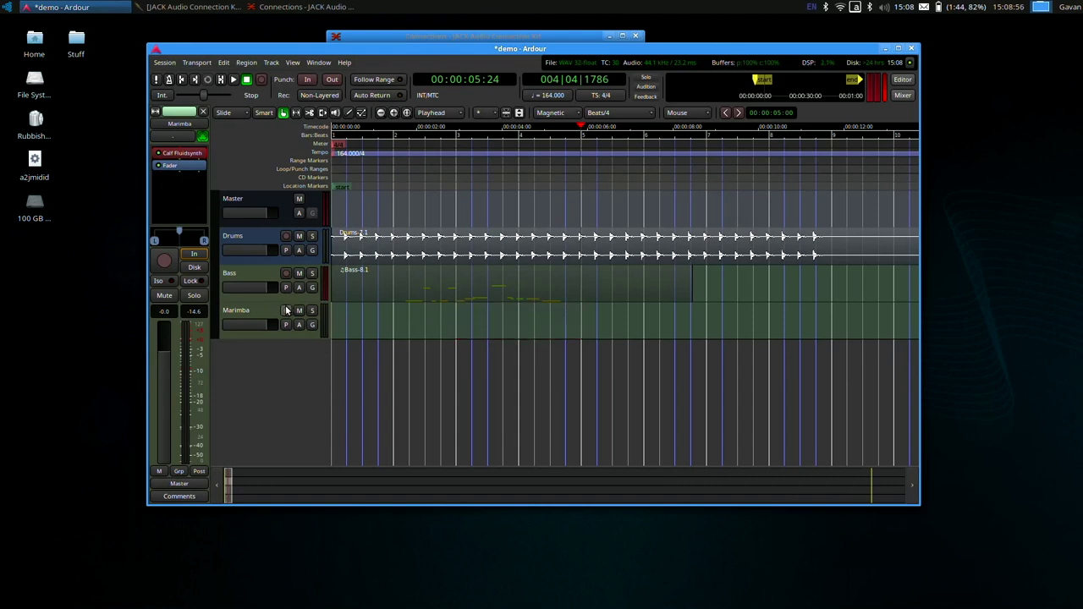
Step: Arm the Marimba track for recording and mute the Bass track
left_click(285, 309)
left_click(299, 273)
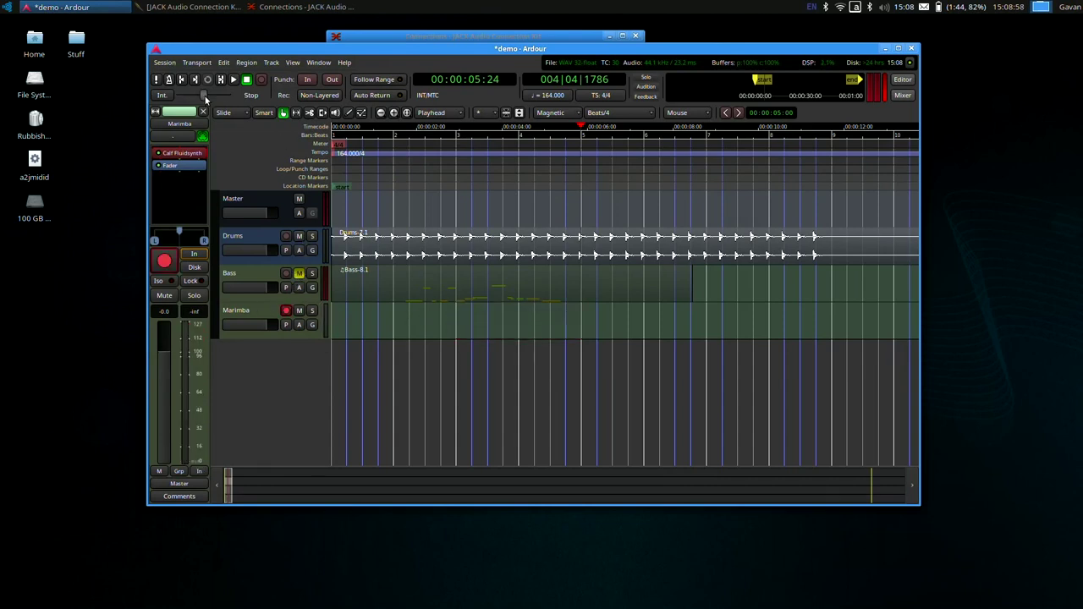
Step: Try to record a keyboard take on the Marimba track from the session start
left_click(181, 79)
left_click(261, 78)
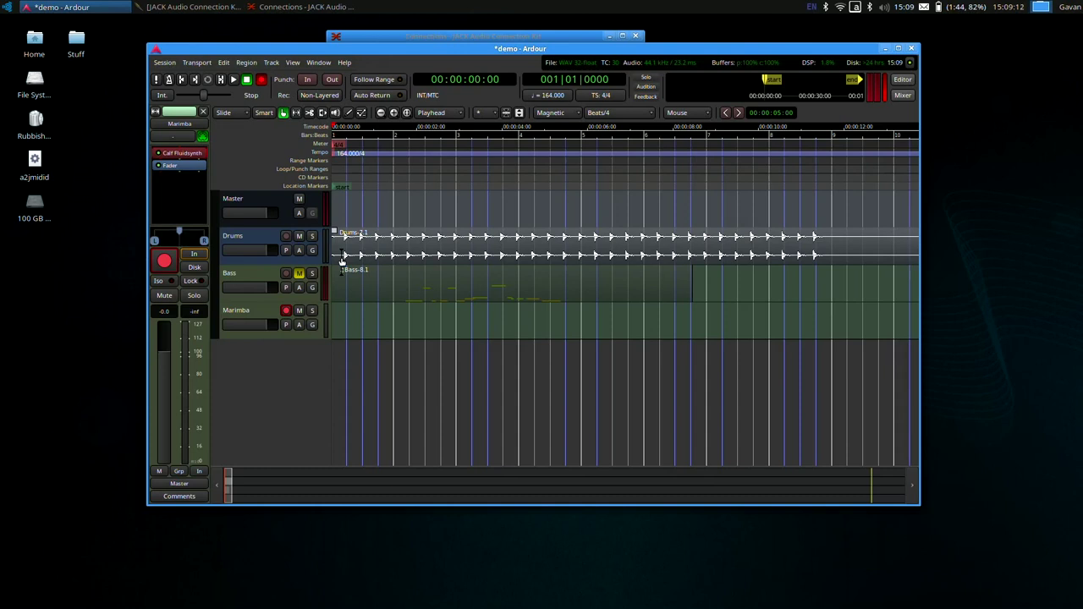
key("space")
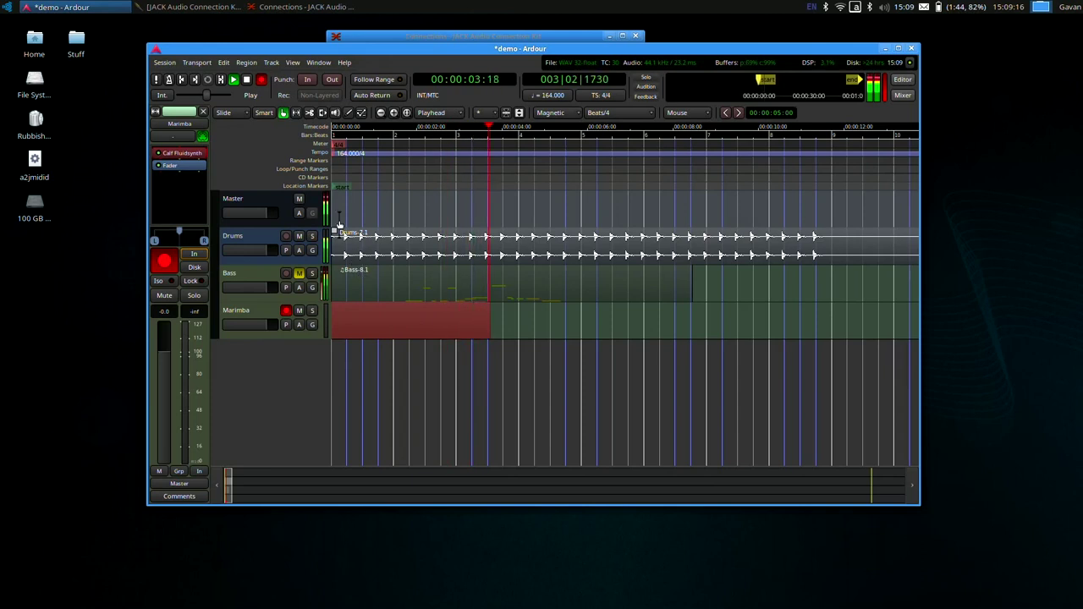
left_click(246, 78)
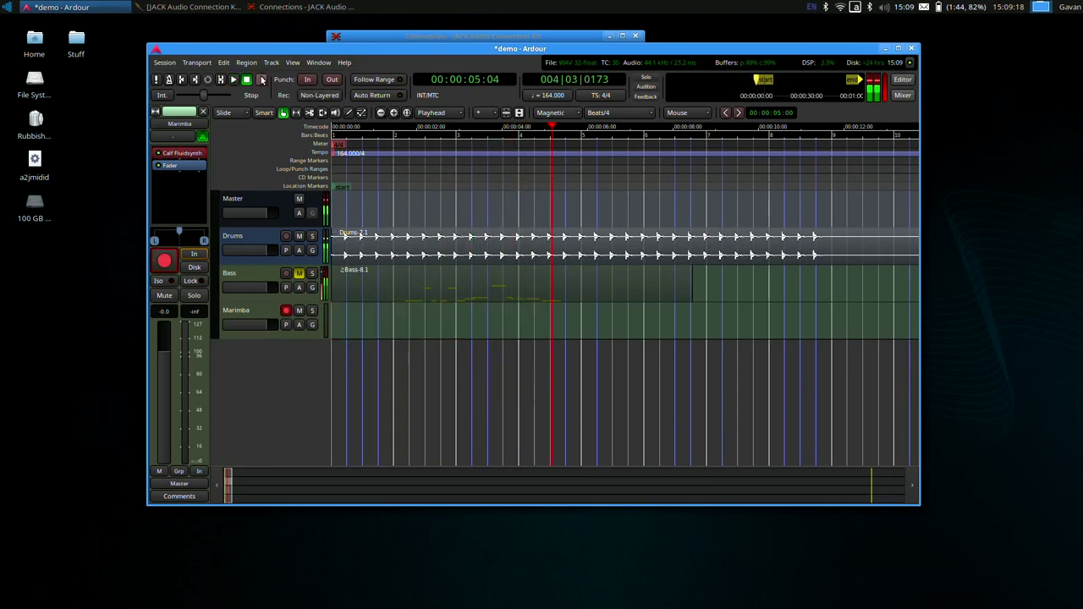
Step: Switch to the JACK connections and connect the nanoKEY2 capture port to Ardour's Marimba/midi_in 1 port
left_click(193, 7)
left_click(535, 287)
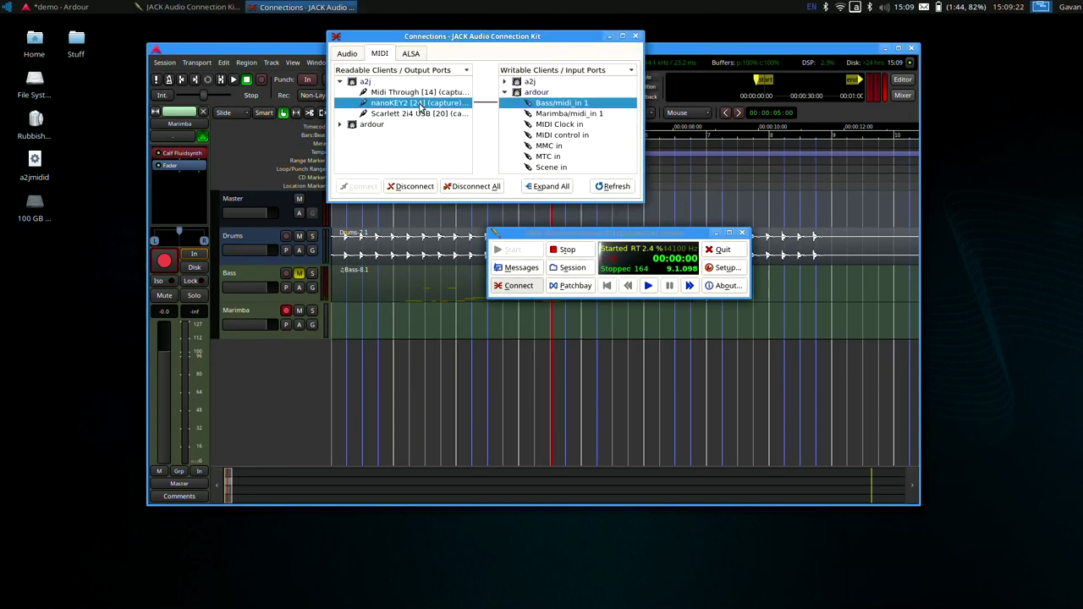
left_click(543, 113)
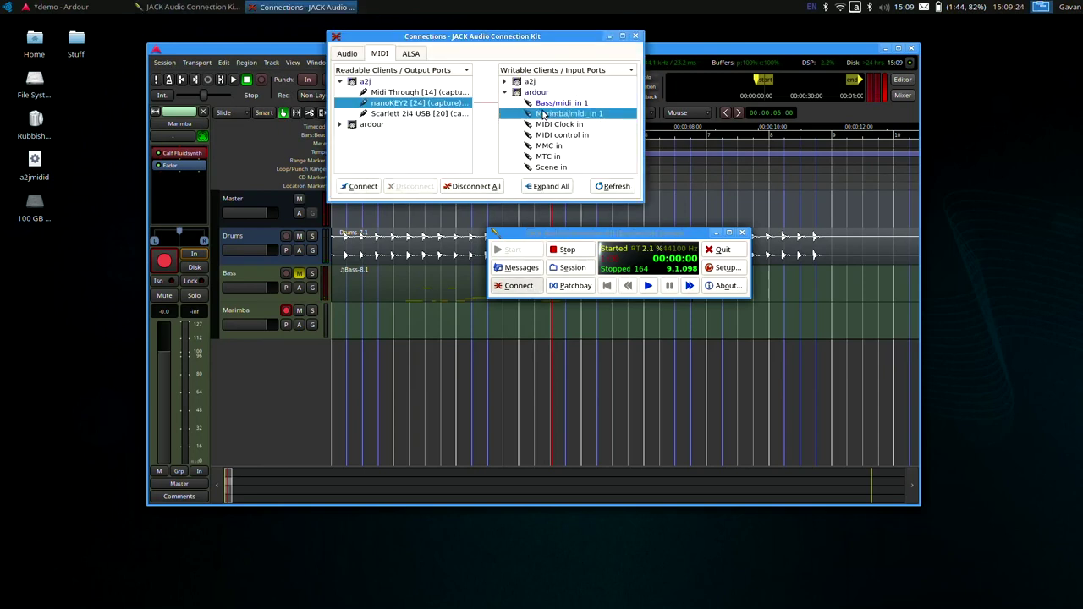
left_click(370, 187)
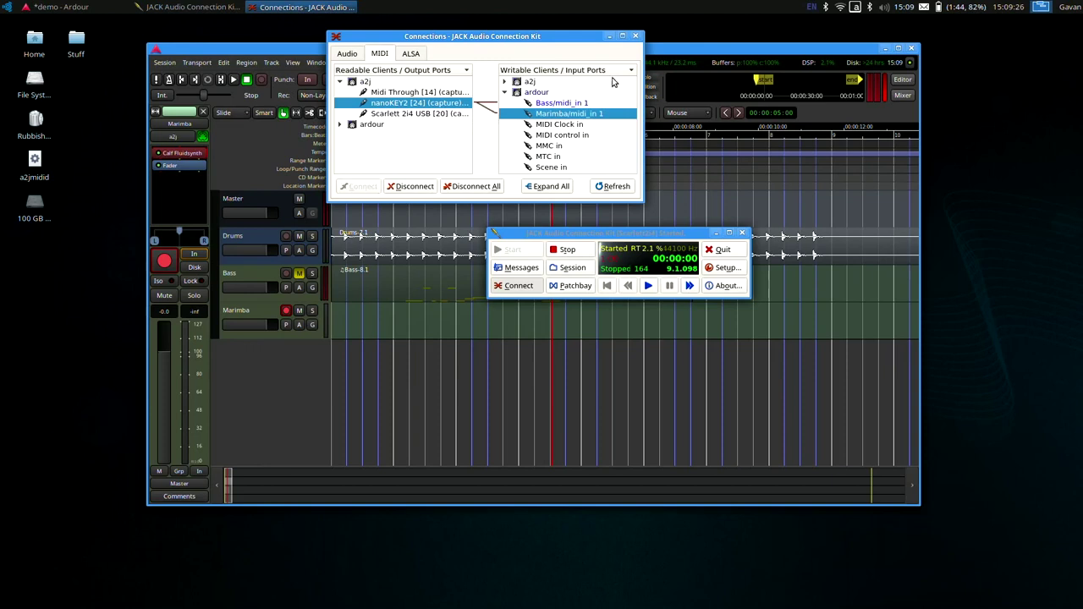
Step: Return to Ardour and record a keyboard part on the Marimba track from the session start
left_click(699, 49)
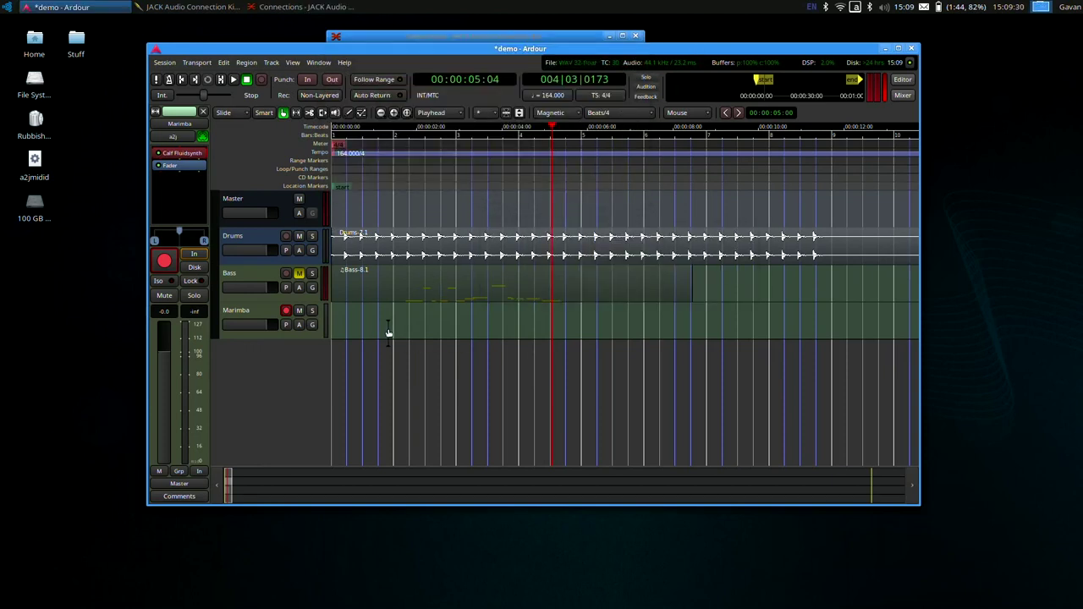
key("Home")
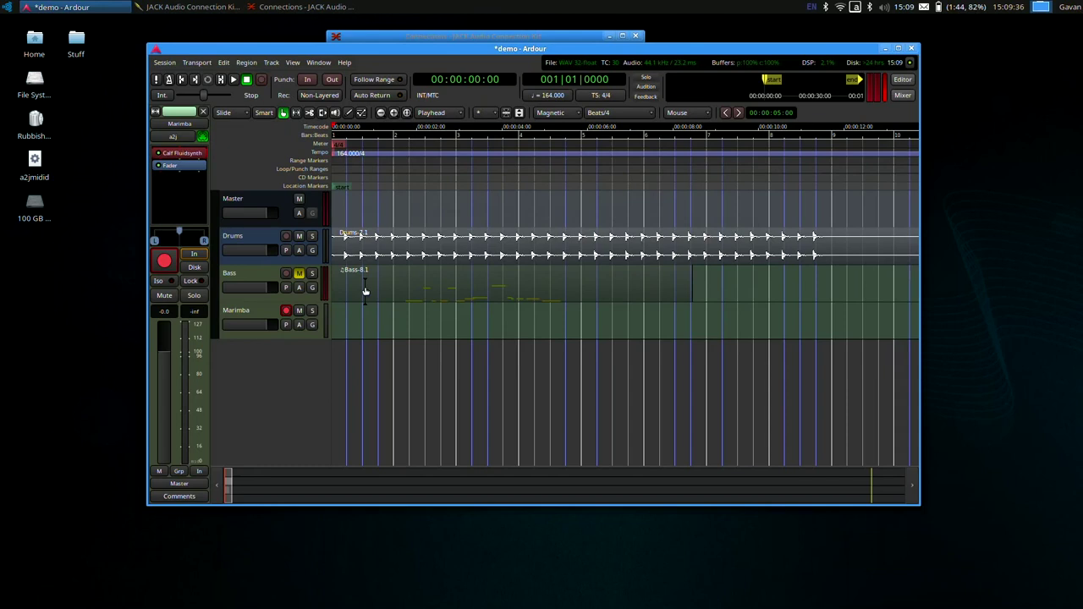
key("shift+r")
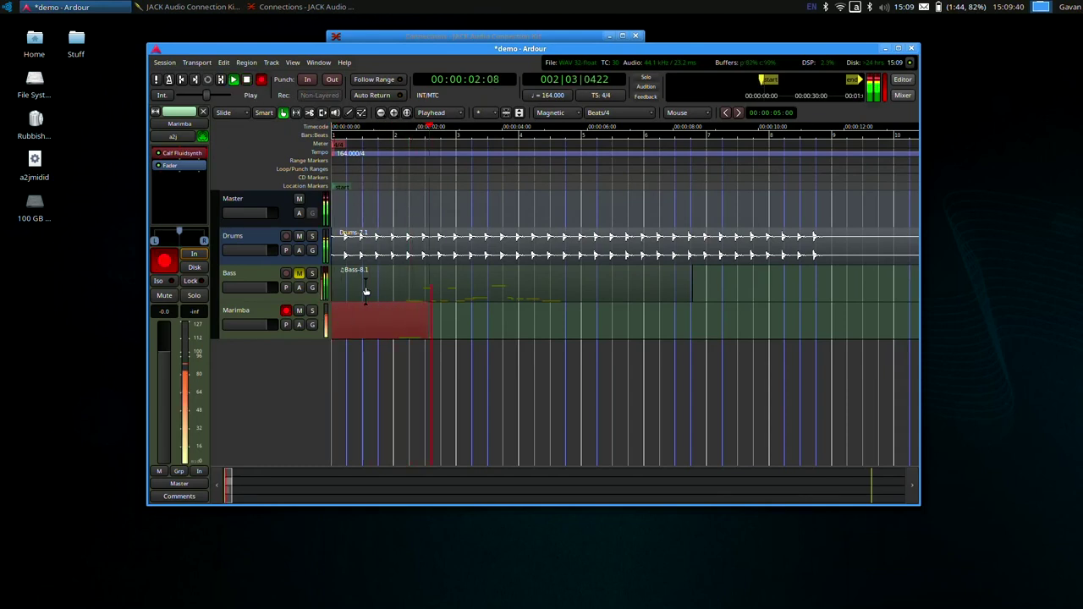
left_click(299, 310)
left_click(301, 313)
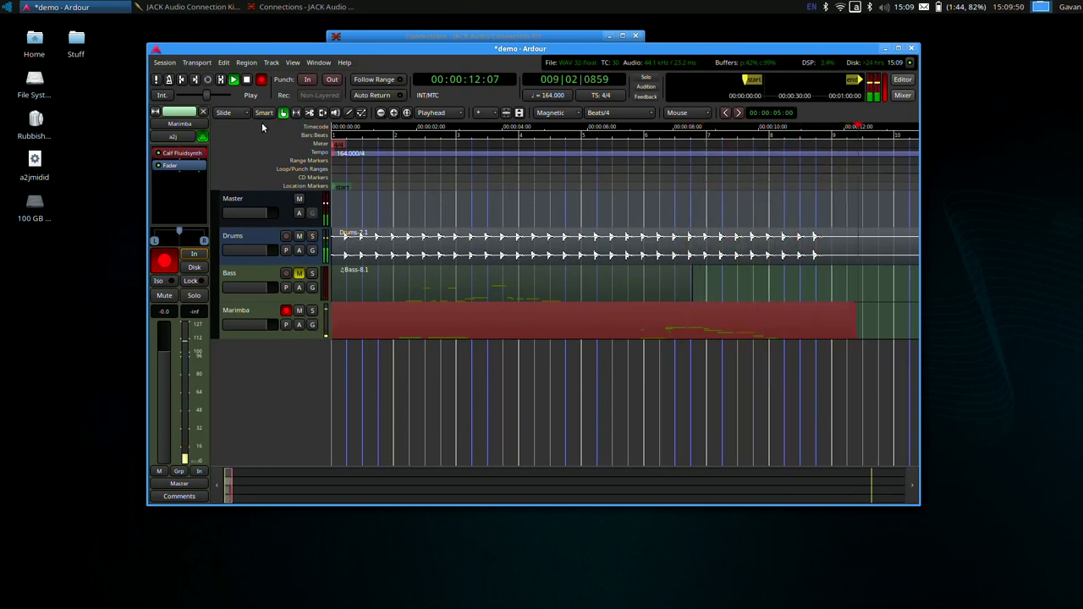
left_click(247, 80)
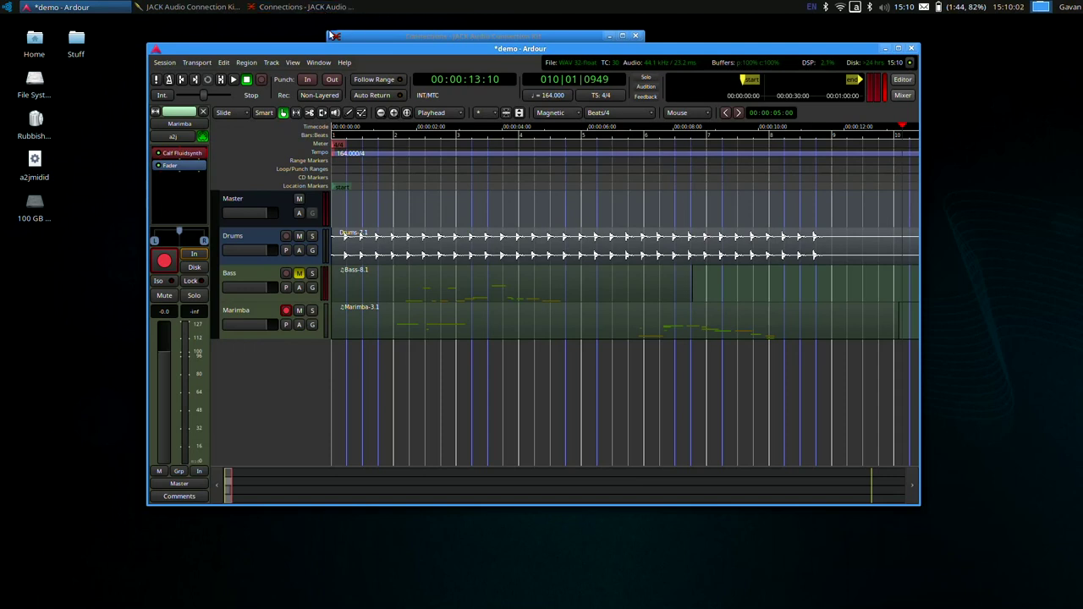
Step: Launch SuperCollider IDE from the audio production applications and boot its sound server
left_click(7, 7)
mouse_move(55, 98)
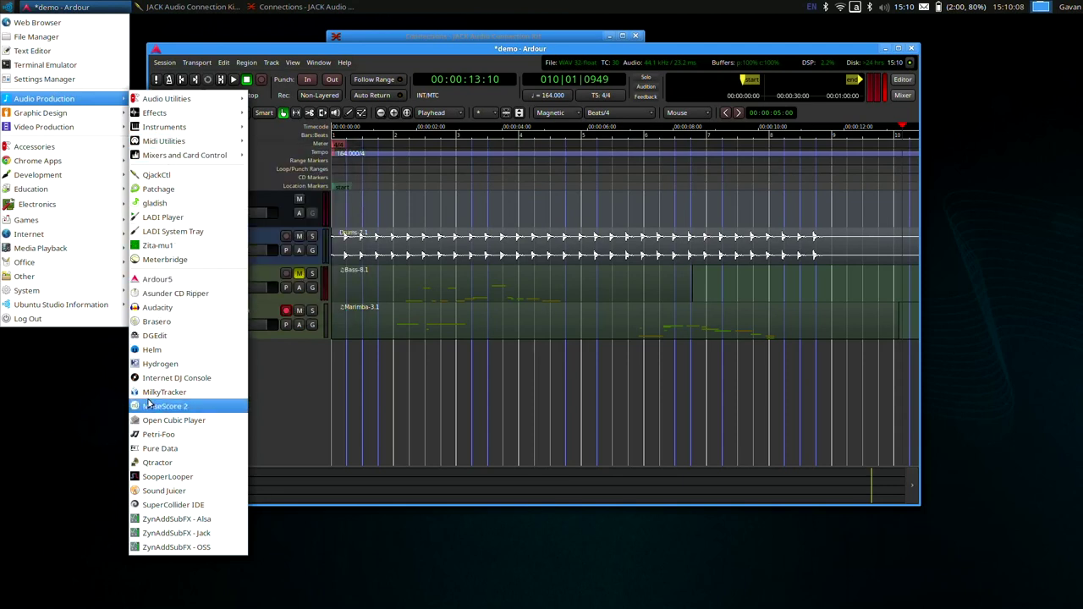
left_click(180, 503)
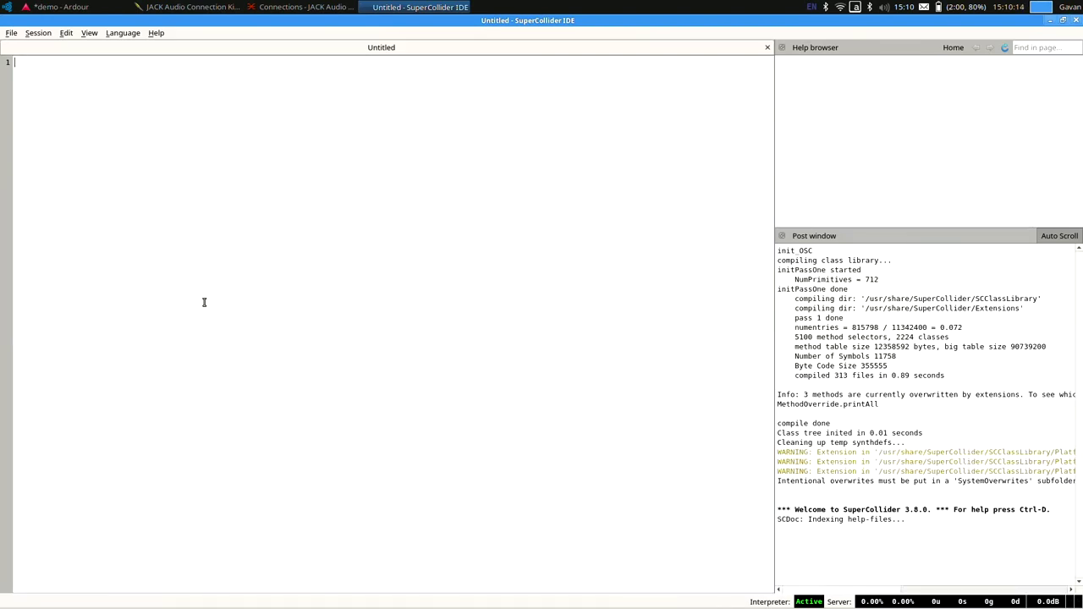
left_click(109, 33)
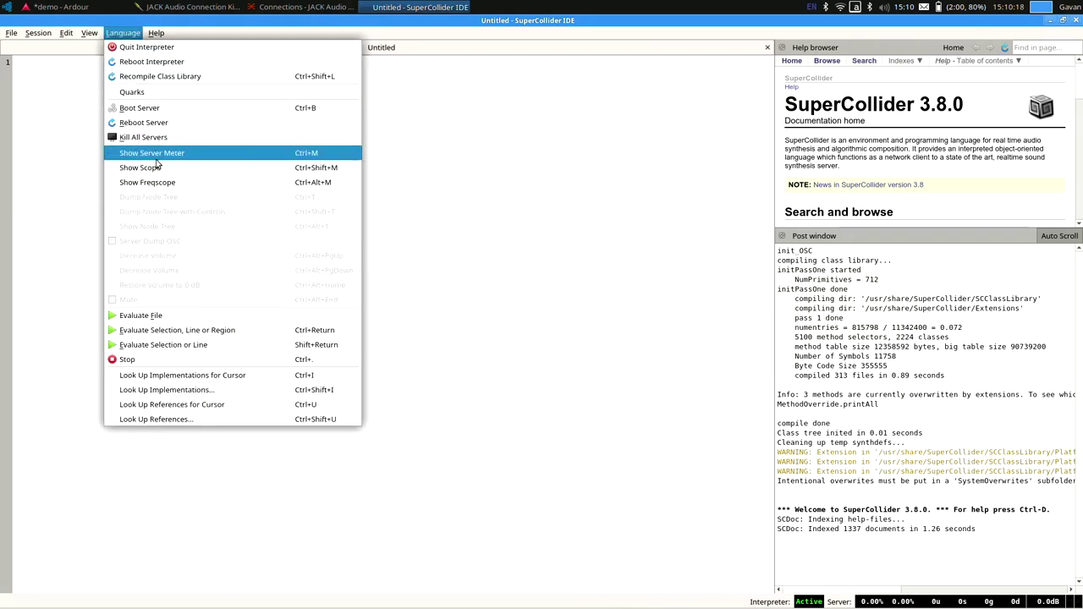
left_click(176, 112)
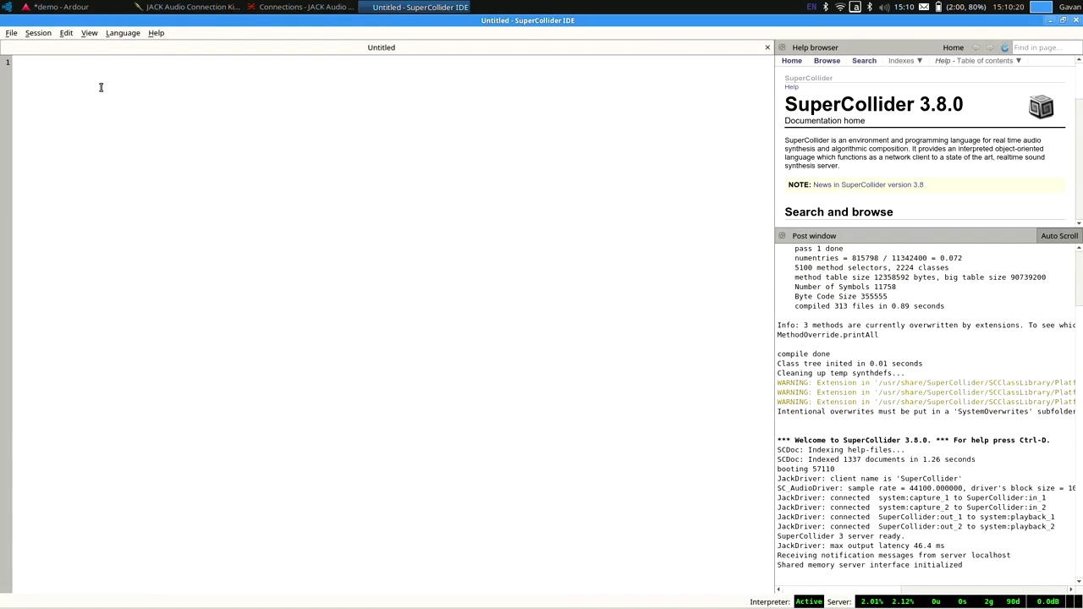
Step: Open the recent file field.scd and evaluate its first line to play 440 and 600 Hz sine tones
left_click(11, 34)
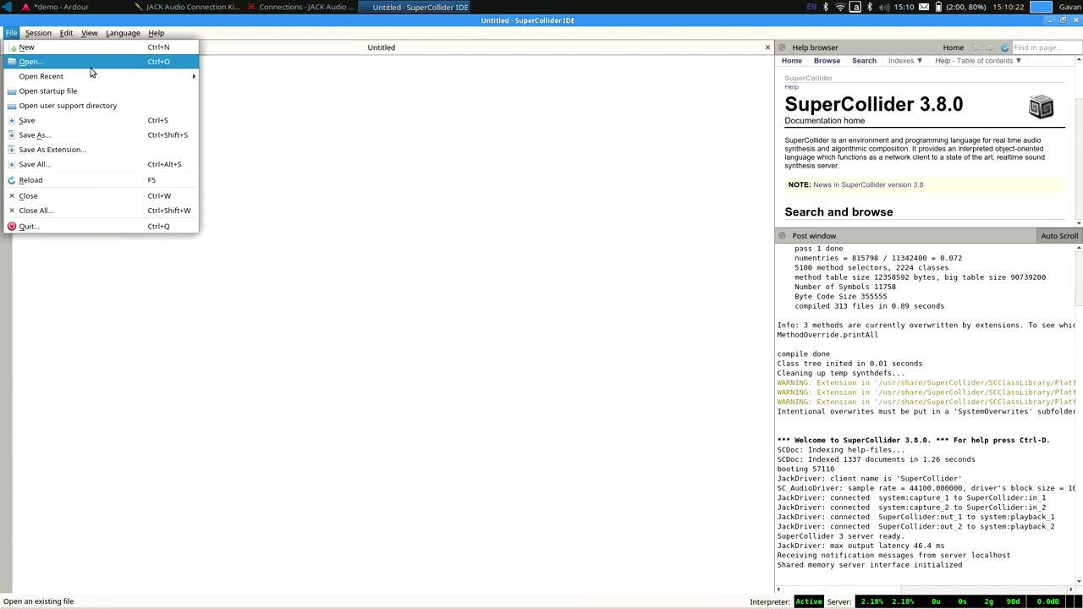
mouse_move(186, 76)
left_click(236, 78)
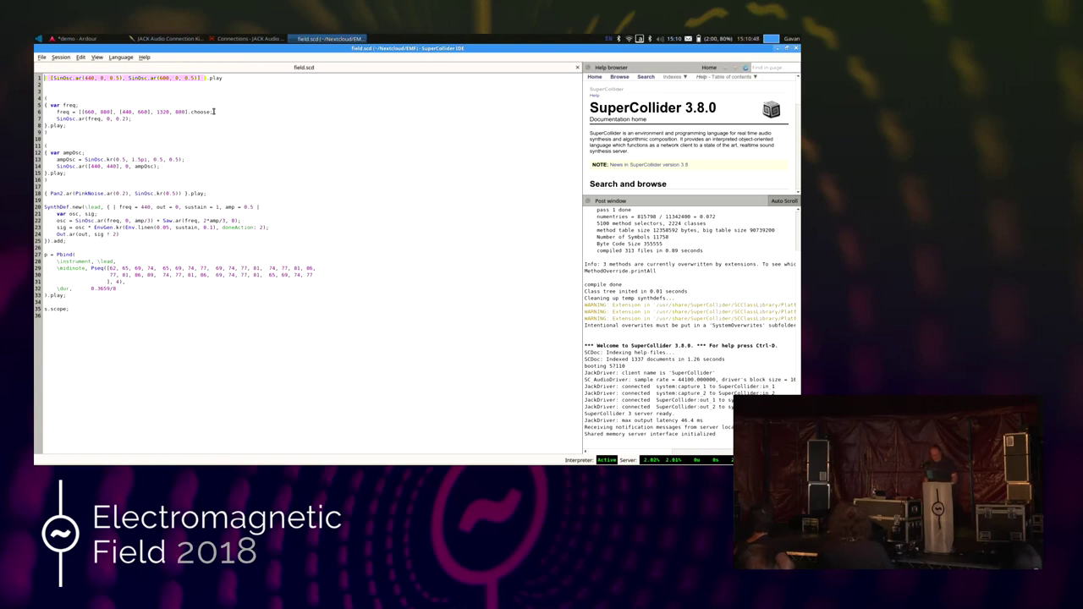
key("ctrl+Return")
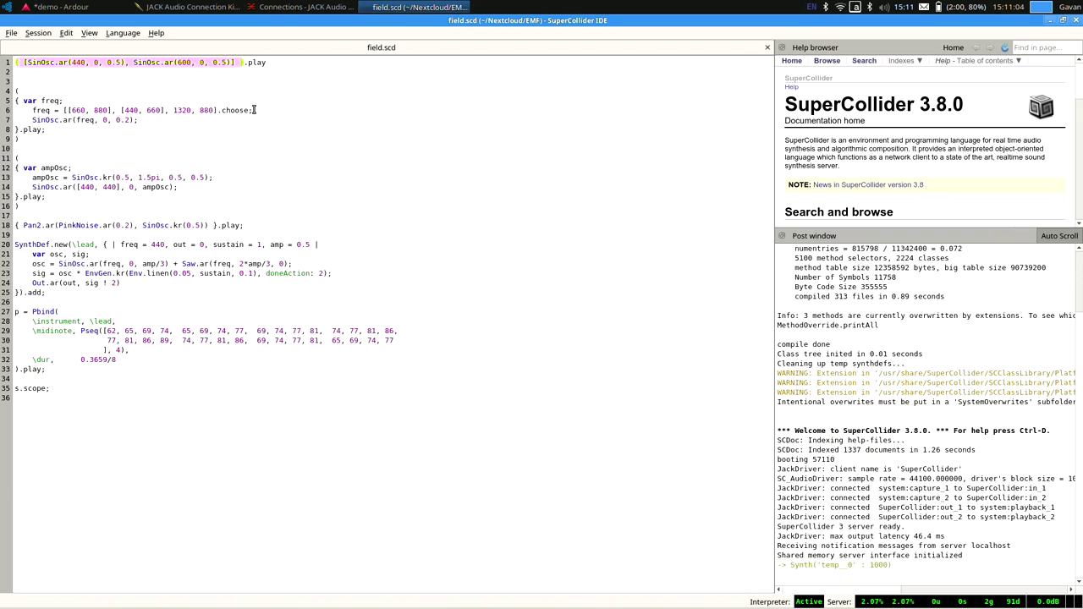
Step: Select the whole var freq block with the .choose frequency list and evaluate it to play a randomly chosen tone
key("Down")
key("Down")
key("Down")
key("ctrl+Return")
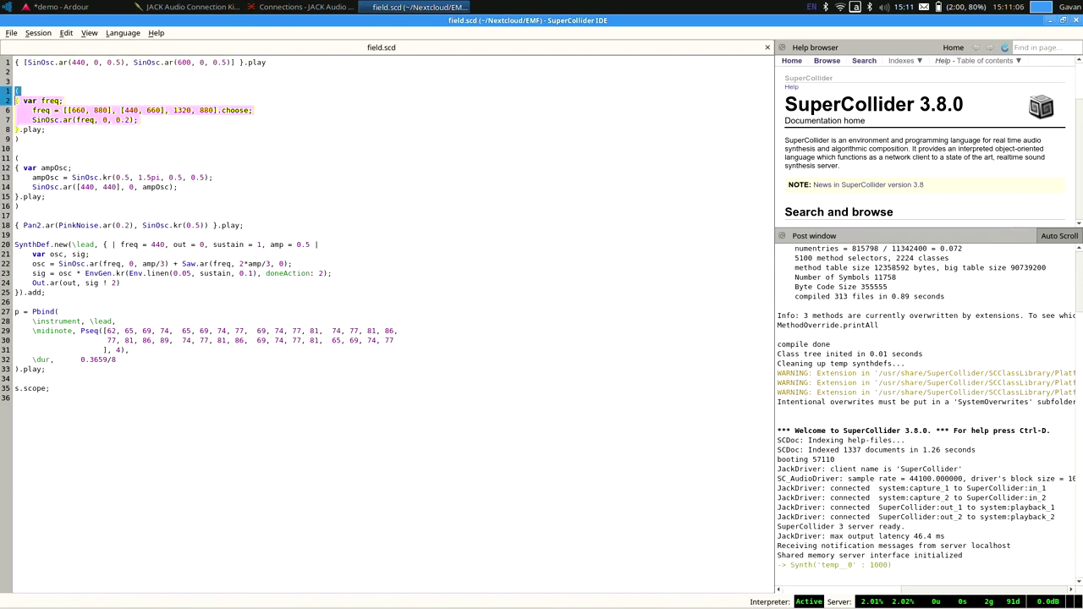
key("shift+Down")
key("shift+Down")
key("shift+Down")
key("shift+Down")
key("shift+Down")
key("shift+Down")
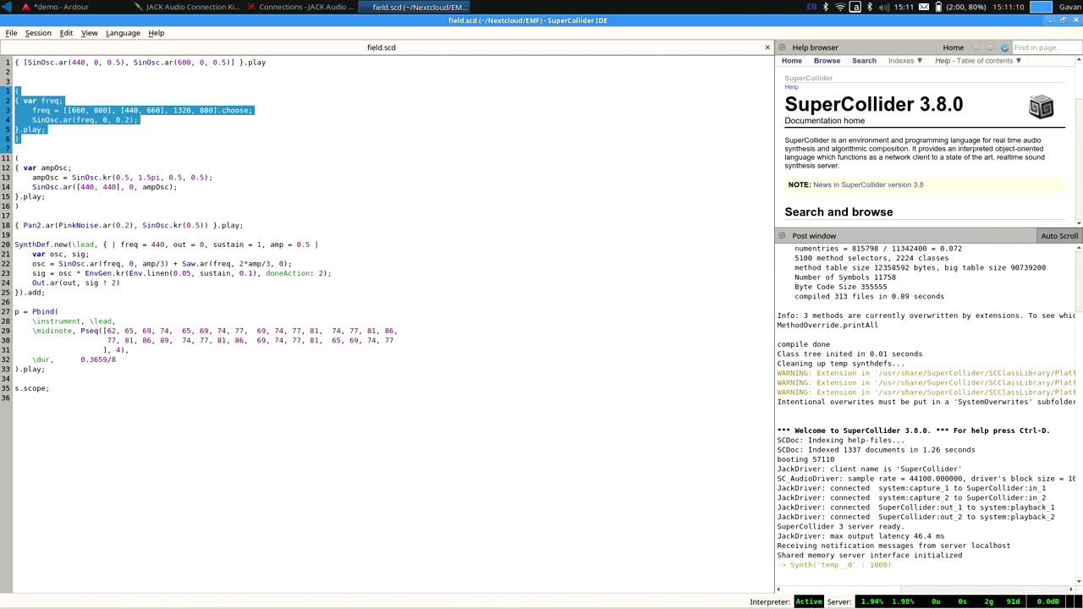
key("ctrl+Return")
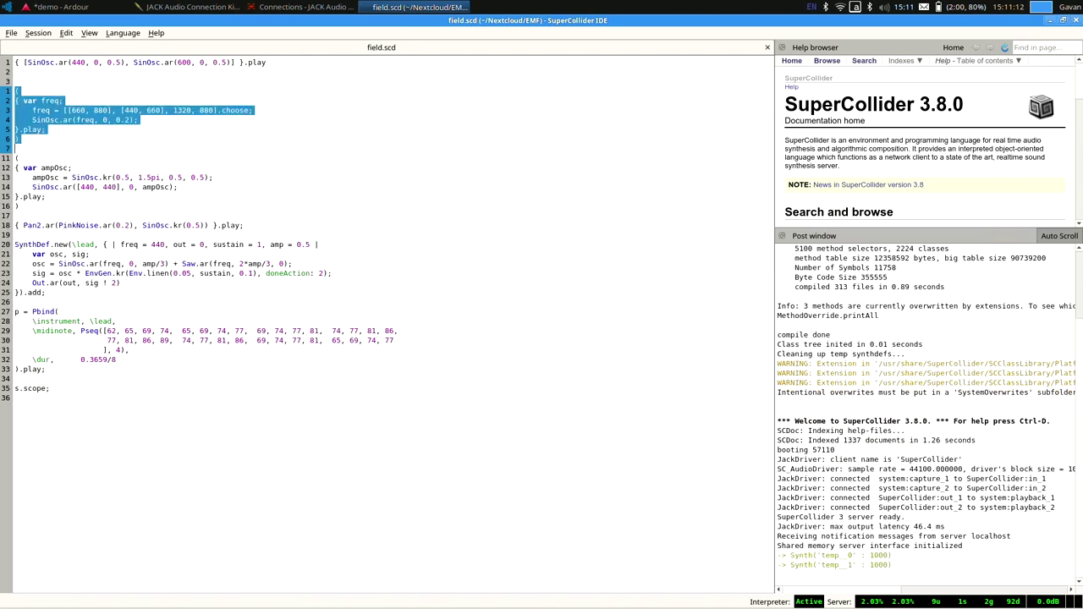
Step: Evaluate the same random-frequency block nine more times to layer further sine tones
key("ctrl+Return")
key("ctrl+Return")
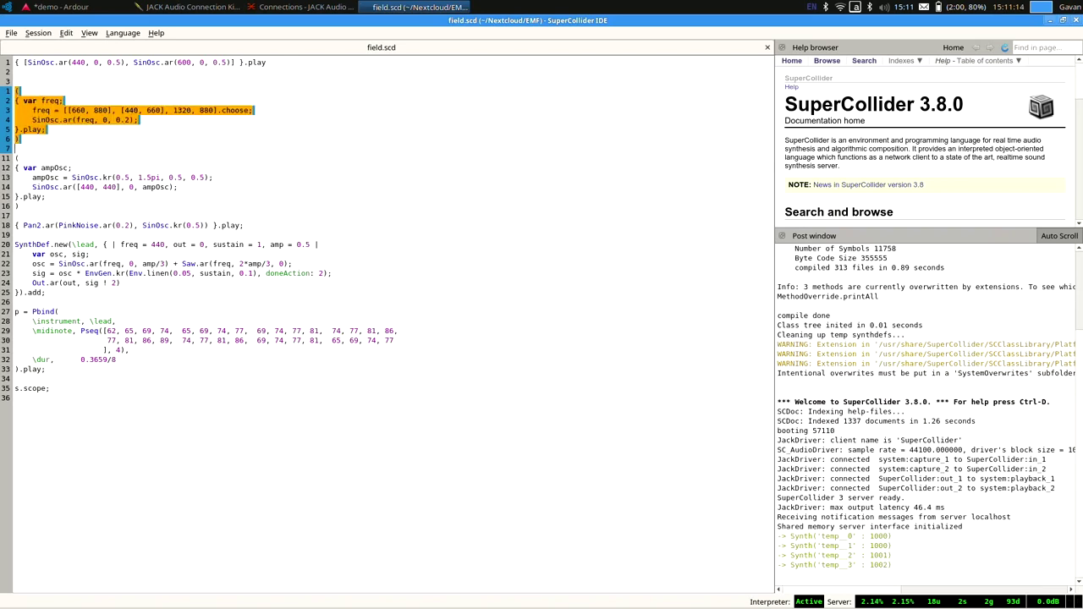
key("ctrl+Return")
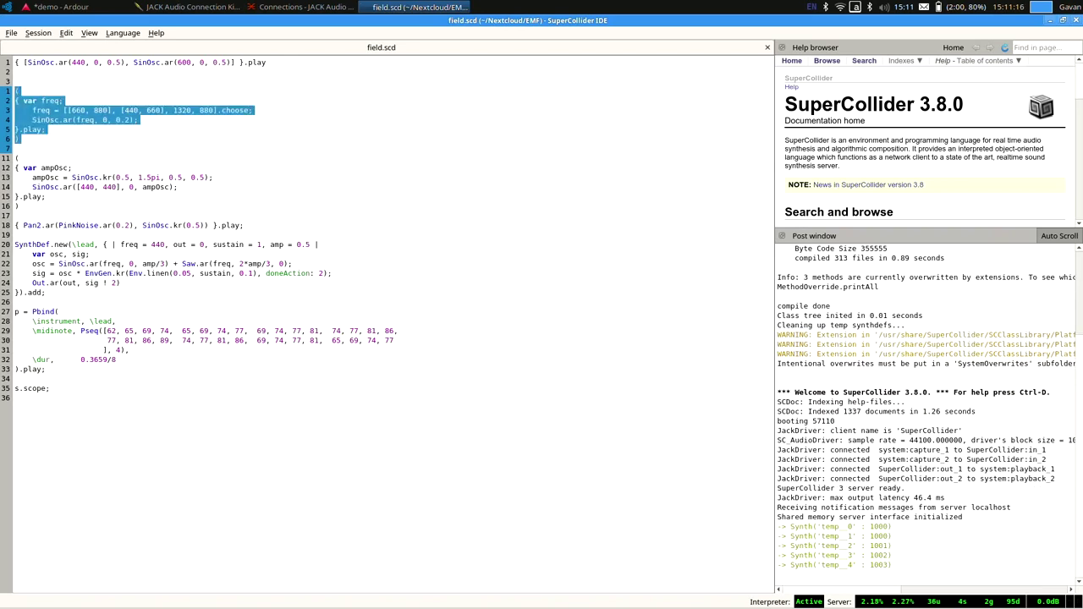
key("ctrl+Return")
key("ctrl+Return")
key("ctrl+Return")
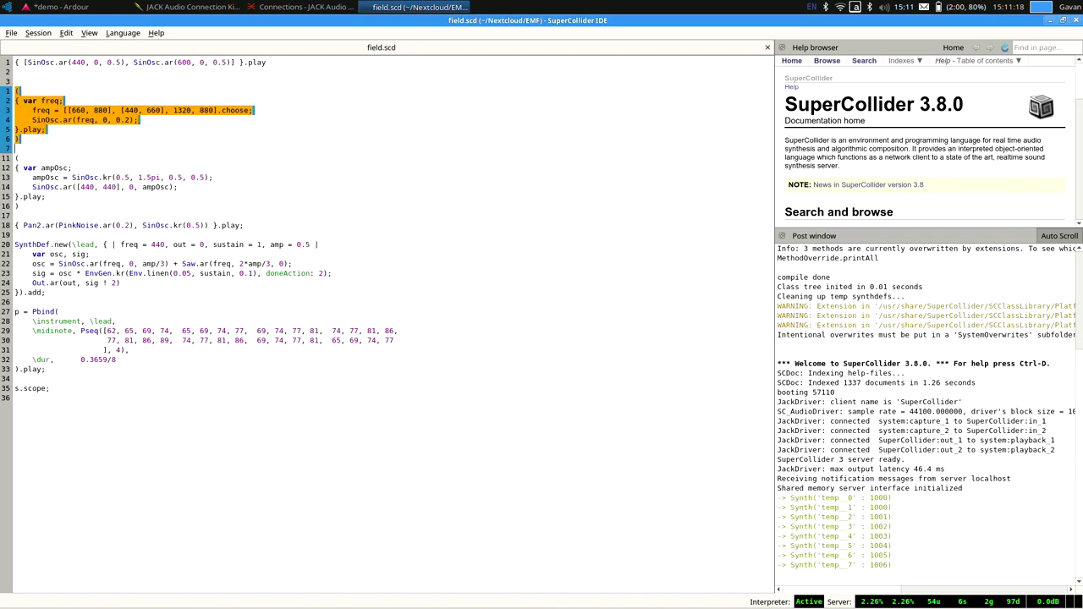
key("ctrl+Return")
key("ctrl+Return")
key("ctrl+Return")
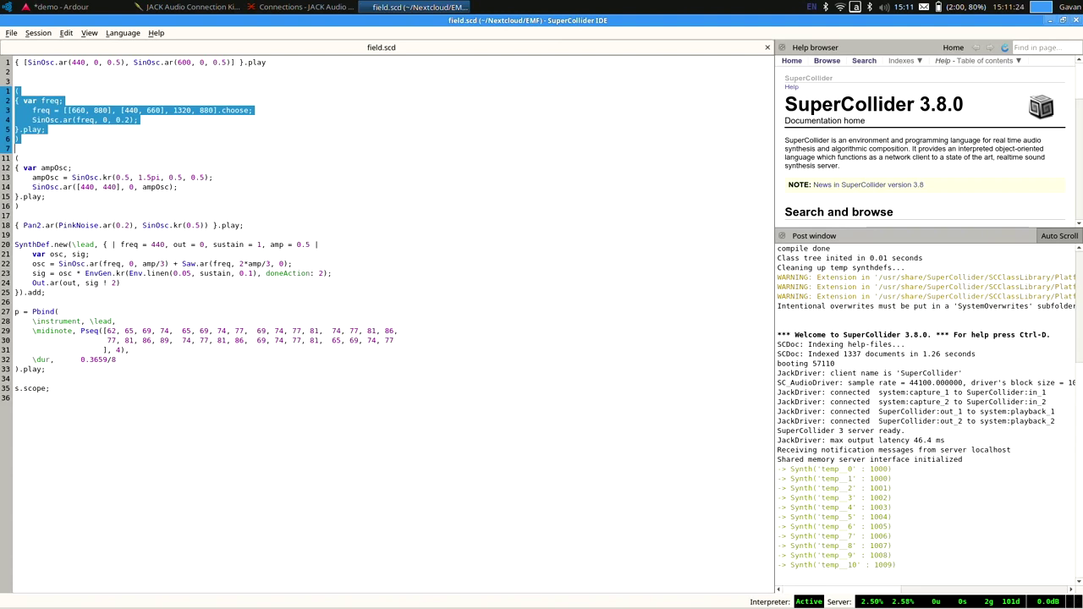
Step: Select the complete ampOsc block and evaluate it to play a 440 Hz tone with oscillating amplitude
left_click(15, 168)
key("ctrl+Return")
key("ctrl+Return")
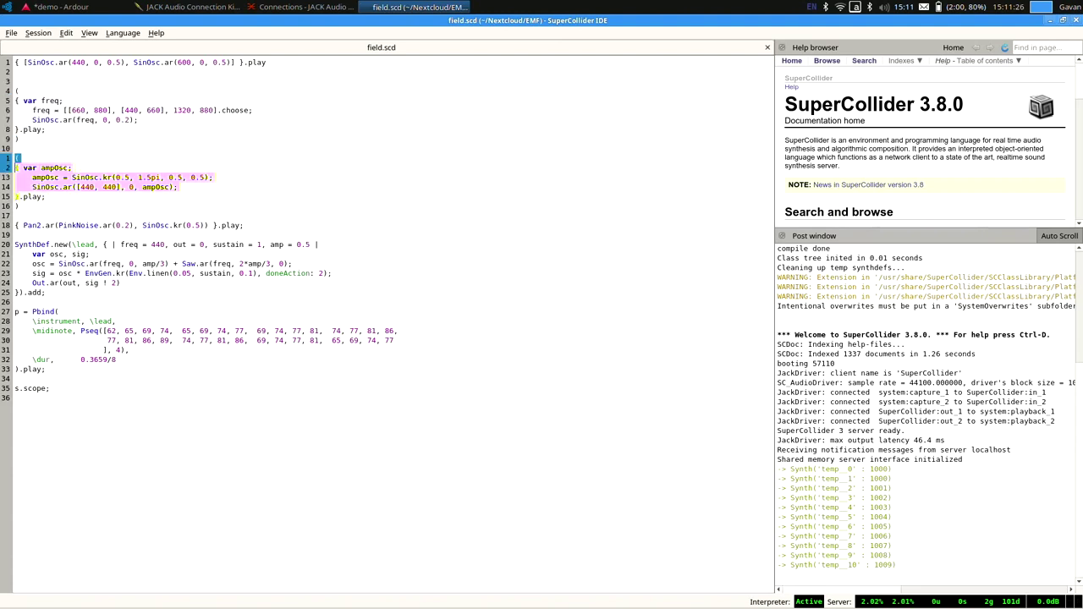
left_click_drag(15, 157, 15, 215)
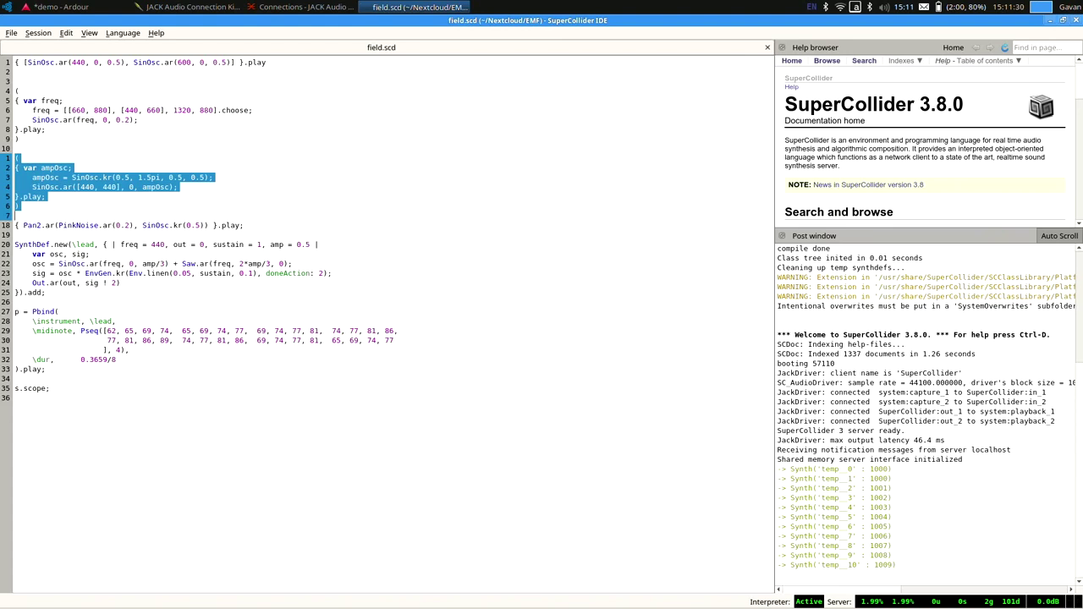
key("ctrl+Return")
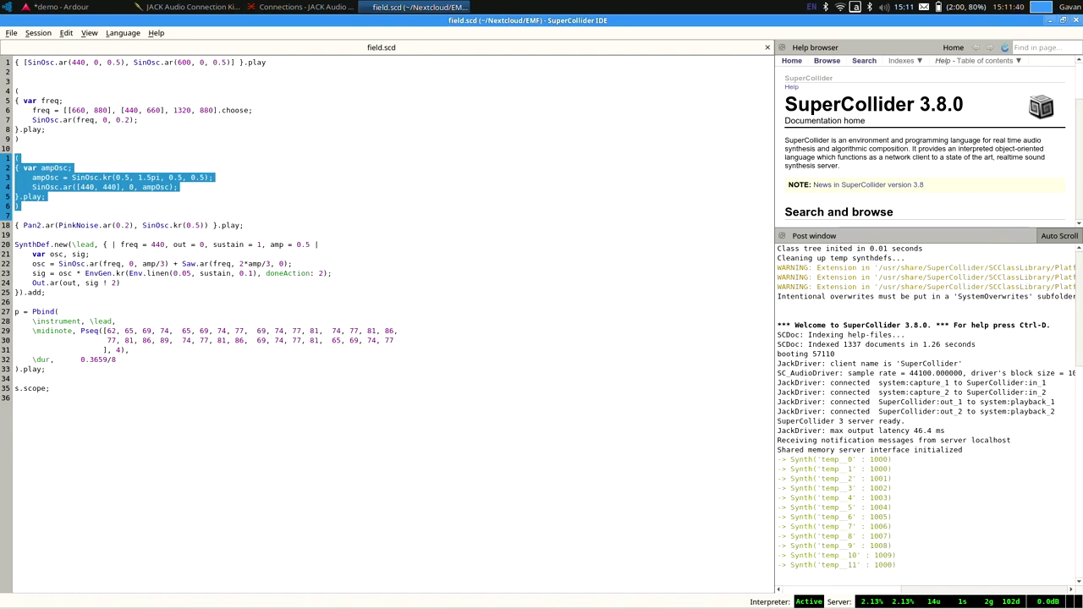
Step: Evaluate the Pan2 PinkNoise line to play noise panning between the speakers, and stop the playback
key("Delete")
key("ctrl+z")
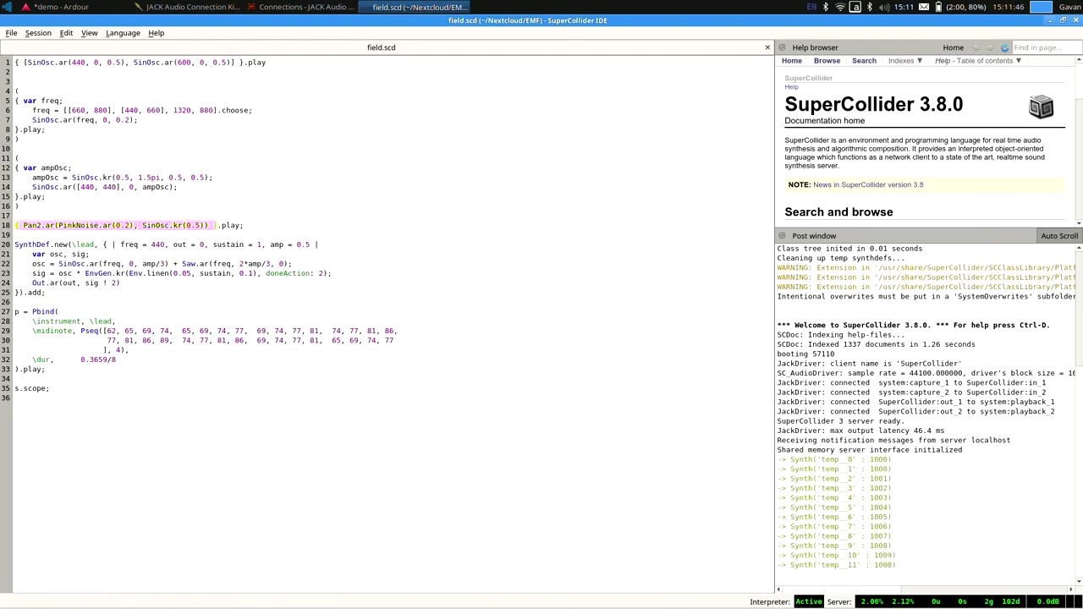
key("ctrl+Return")
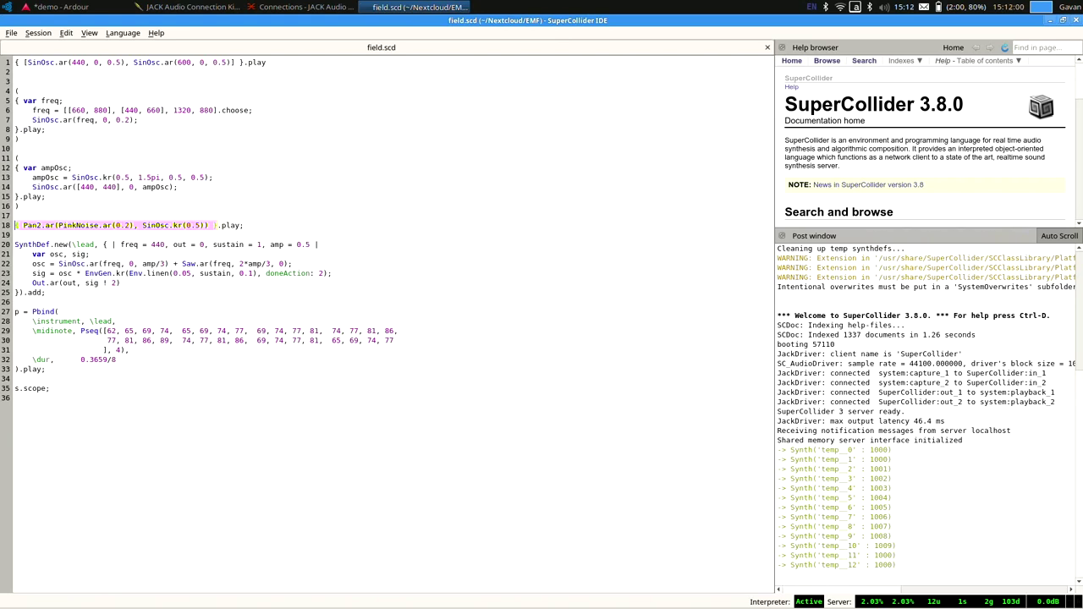
key("ctrl+period")
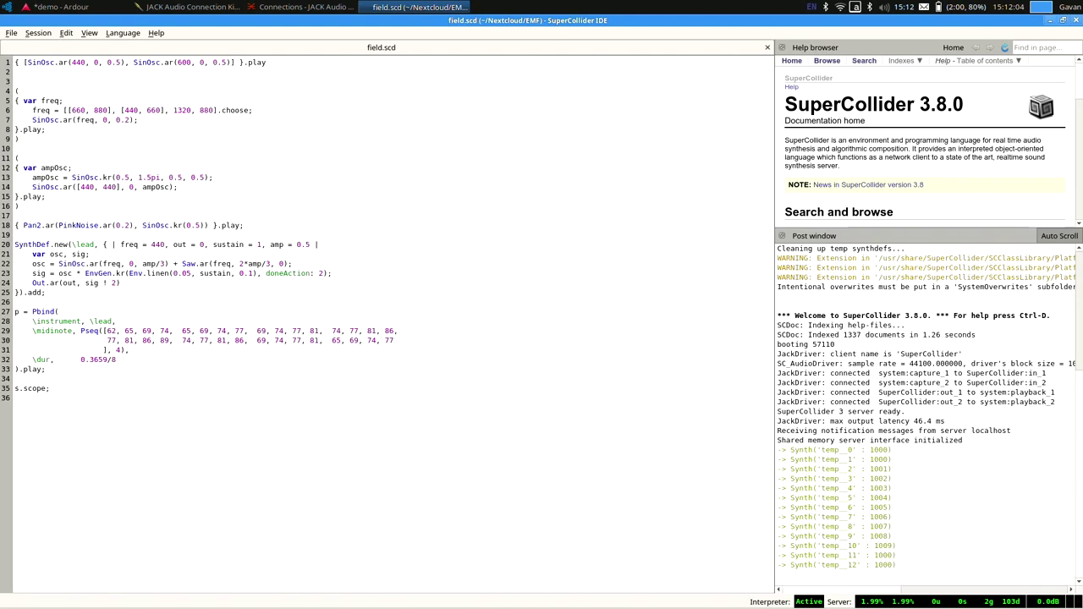
Step: Select the full SynthDef \lead definition and evaluate it to add the synth to the server
key("shift+Down")
key("shift+Down")
key("shift+Down")
key("shift+Down")
key("shift+Down")
key("shift+Down")
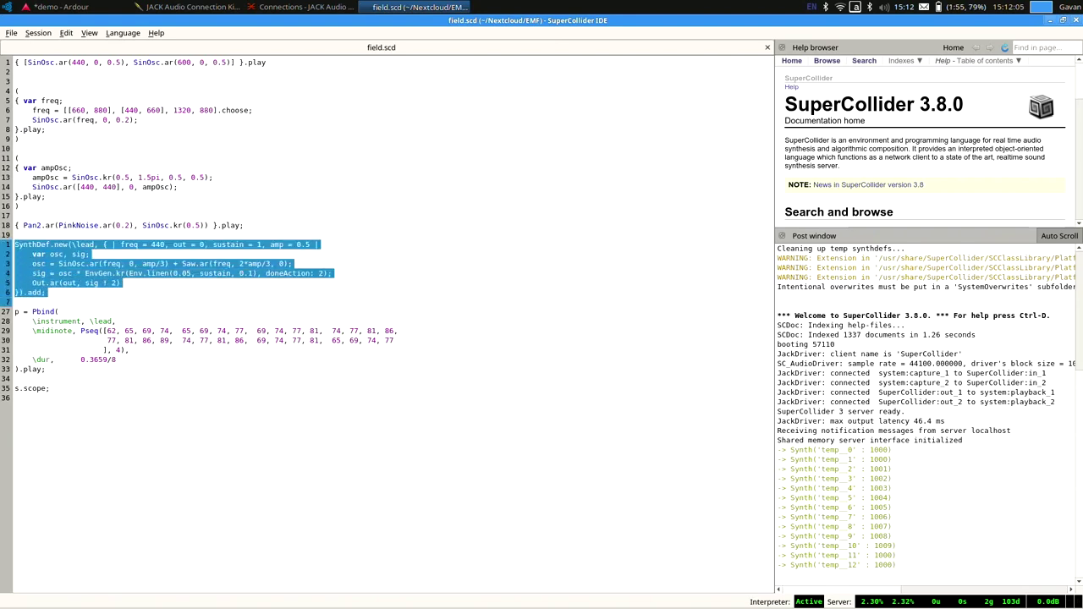
key("ctrl+Return")
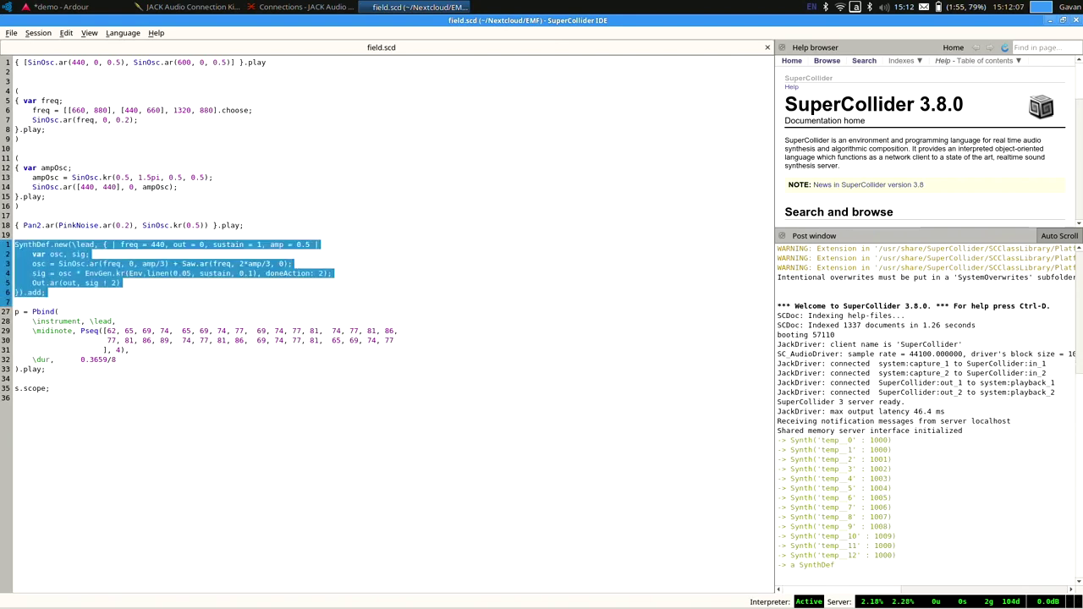
key("Left")
key("shift+Down")
key("shift+Down")
key("shift+Down")
key("shift+Down")
key("shift+Down")
key("shift+Down")
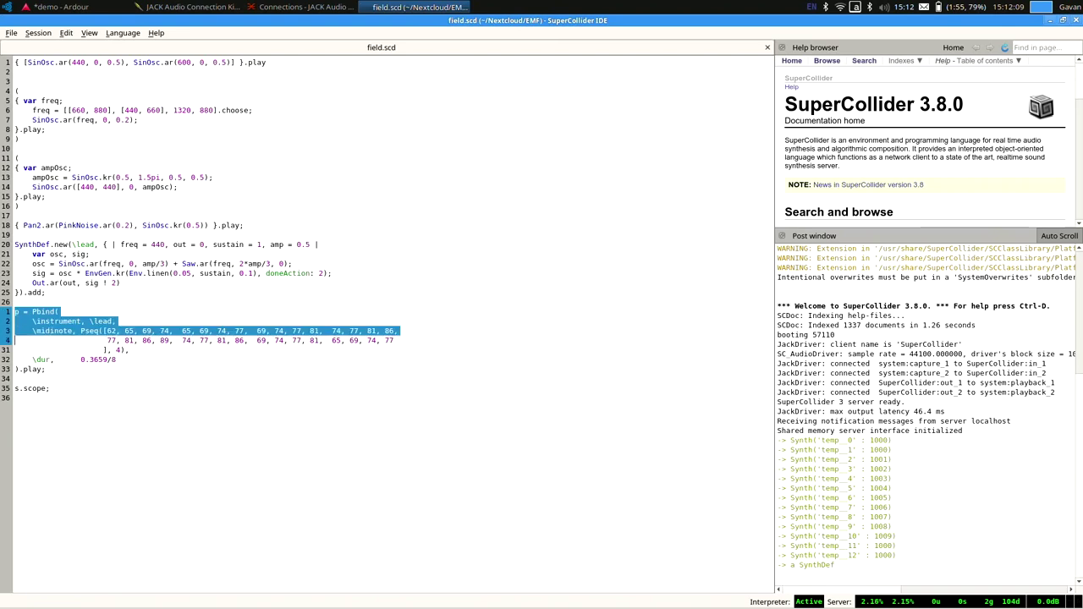
key("End")
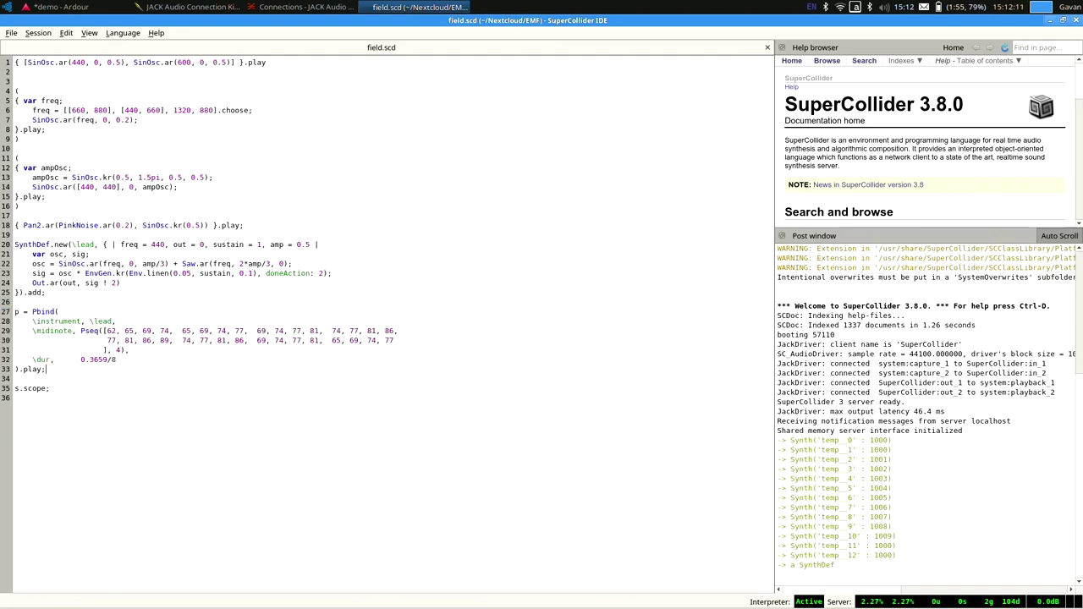
Step: Set the Pbind pattern's \dur to 0.3659/1 and evaluate the whole pattern to play the melody slowly
left_click(52, 359)
key("BackSpace")
type("1")
key("shift+Up")
key("shift+Up")
key("shift+Up")
key("shift+Up")
key("shift+Up")
key("shift+Up")
key("shift+Up")
key("shift+Up")
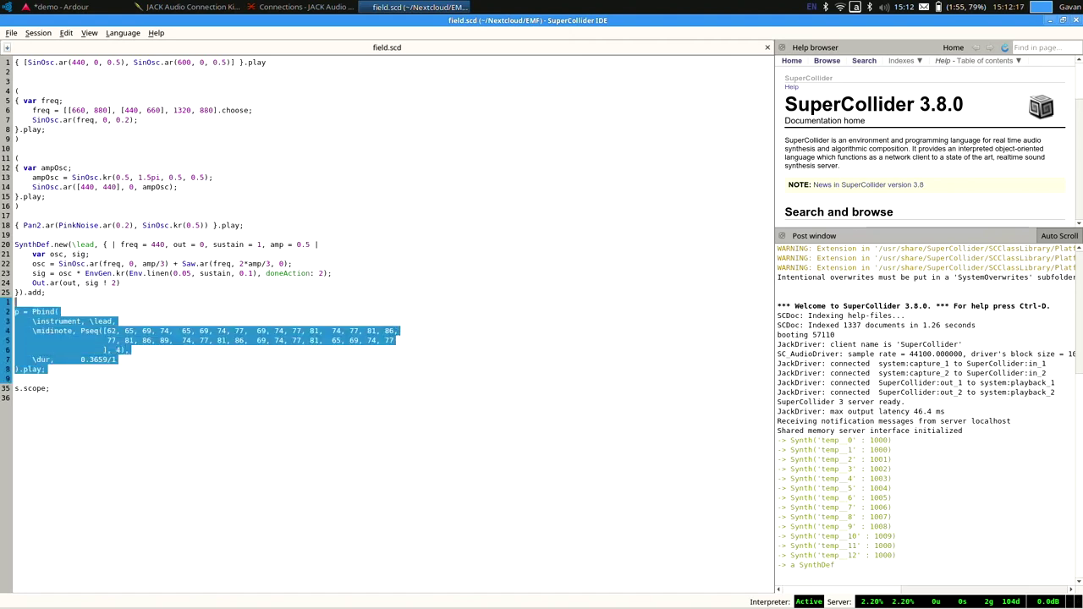
key("ctrl+Return")
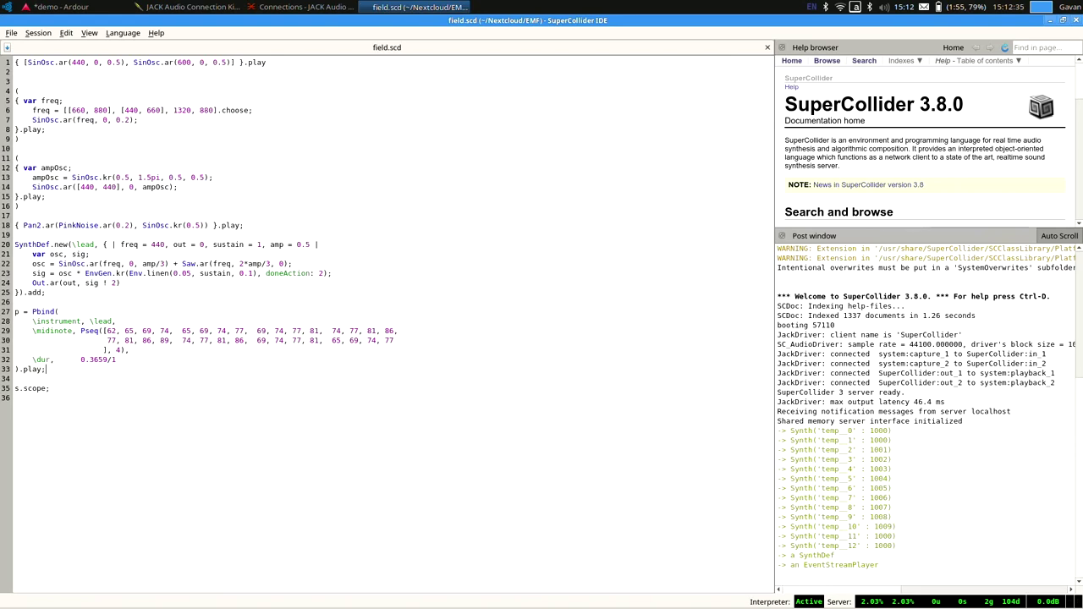
Step: Set the Pbind pattern's \dur to 0.3659/8 and evaluate the whole pattern to play the melody fast
key("ctrl+Return")
type("8")
left_click(46, 369)
key("shift+Up")
key("shift+Up")
key("shift+Up")
key("shift+Up")
key("shift+Up")
key("shift+Up")
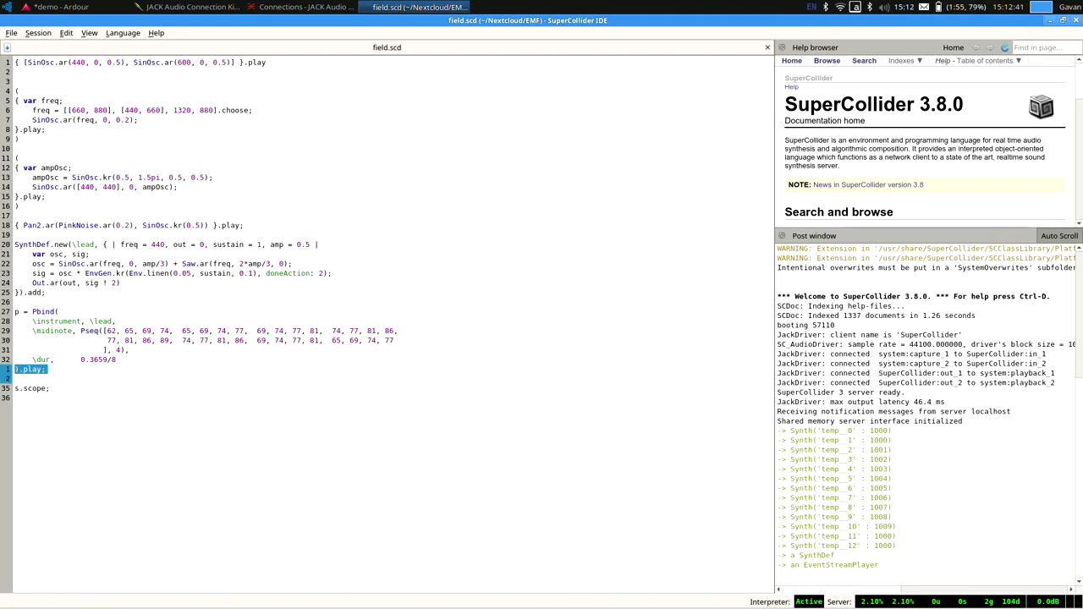
key("shift+Up")
key("shift+Up")
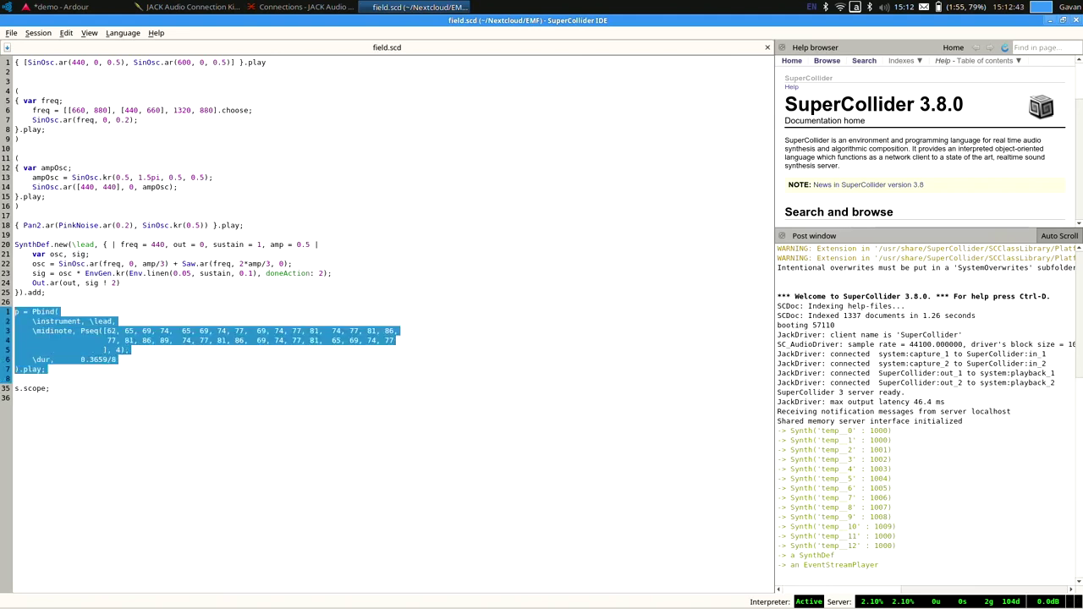
key("ctrl+Return")
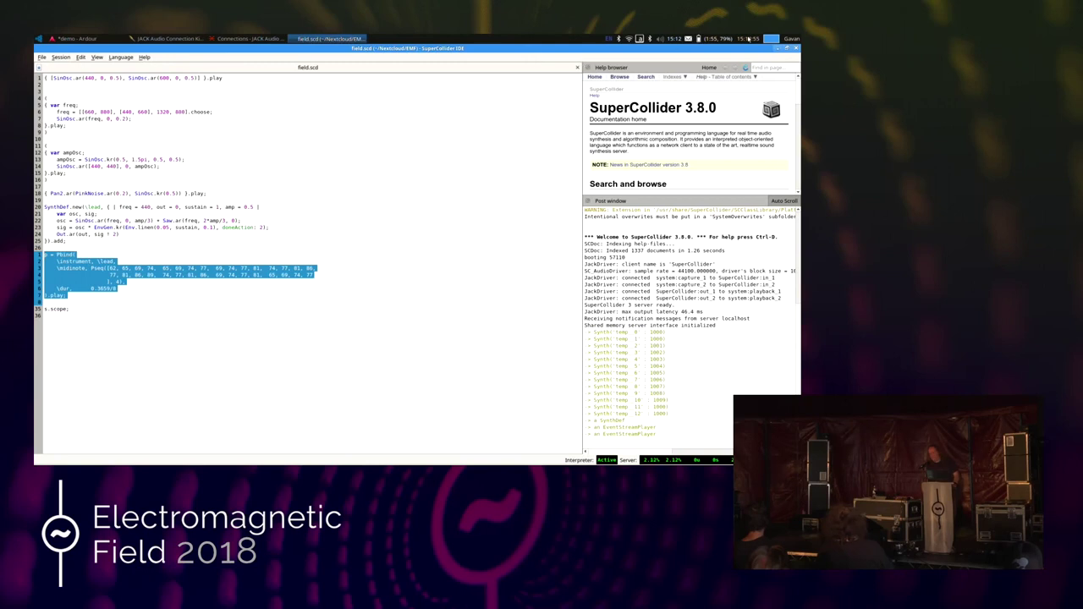
Step: Close SuperCollider IDE and discard the unsaved changes to field.scd
left_click(794, 49)
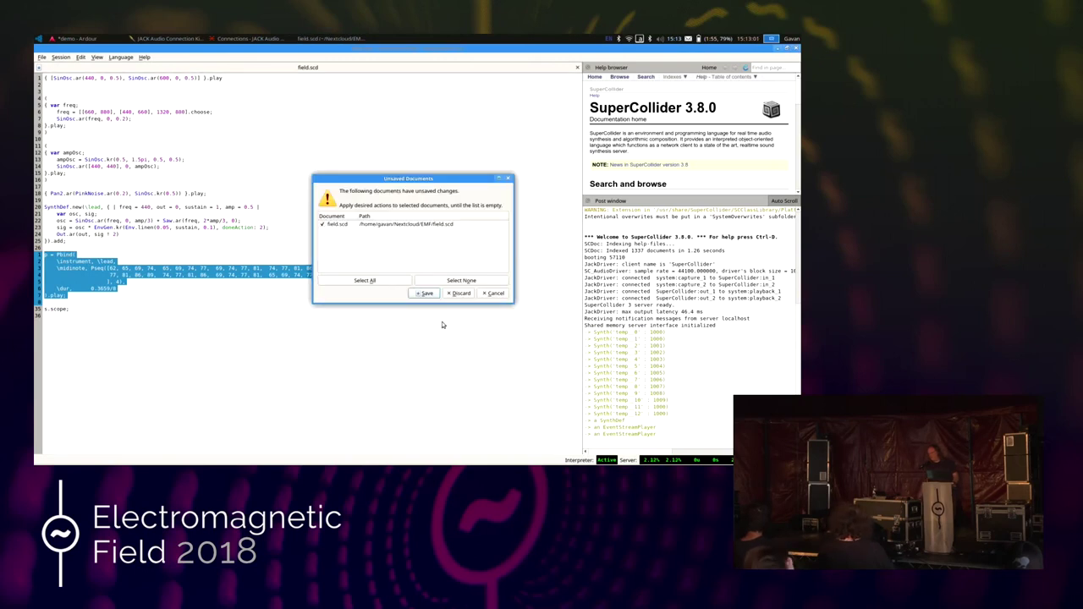
left_click(460, 294)
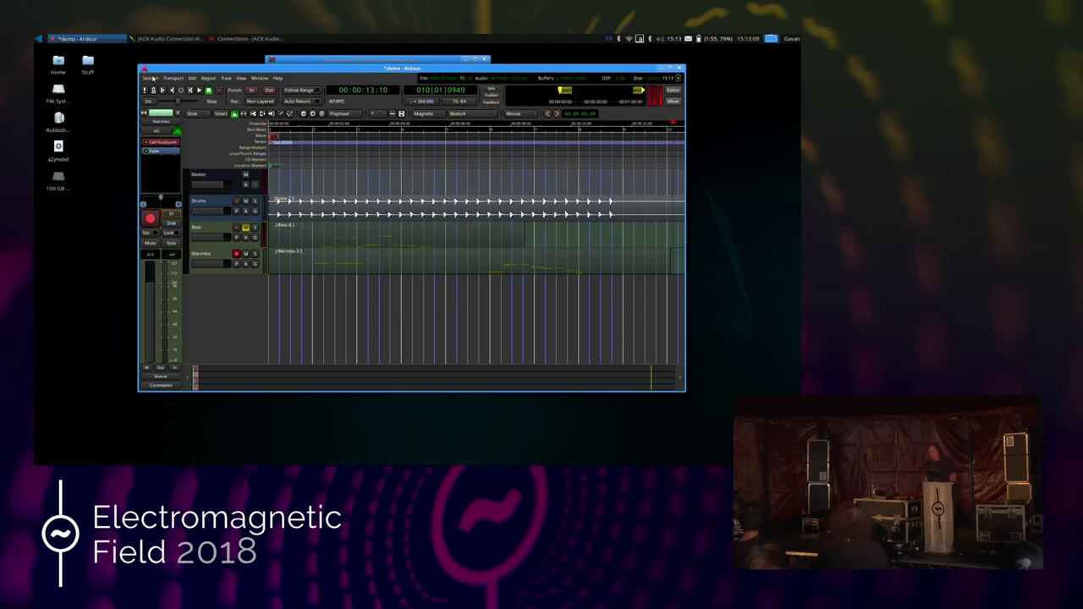
Step: In Ardour, import the EMF 2016 Opening Ceremony WAV from the EMF folder as a new track at the session start
left_click(149, 78)
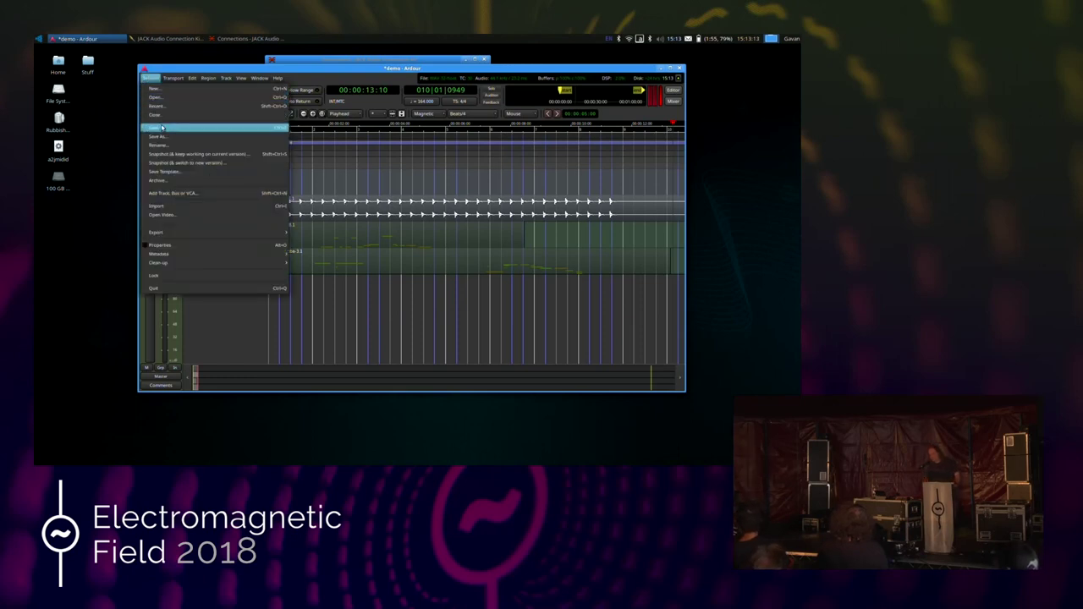
left_click(203, 208)
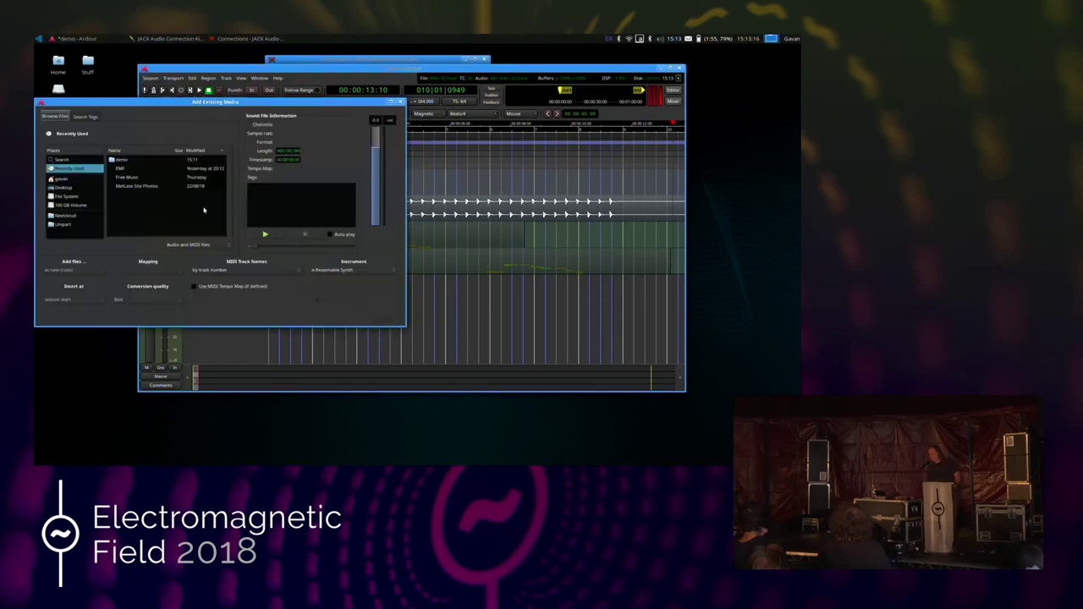
double_click(119, 169)
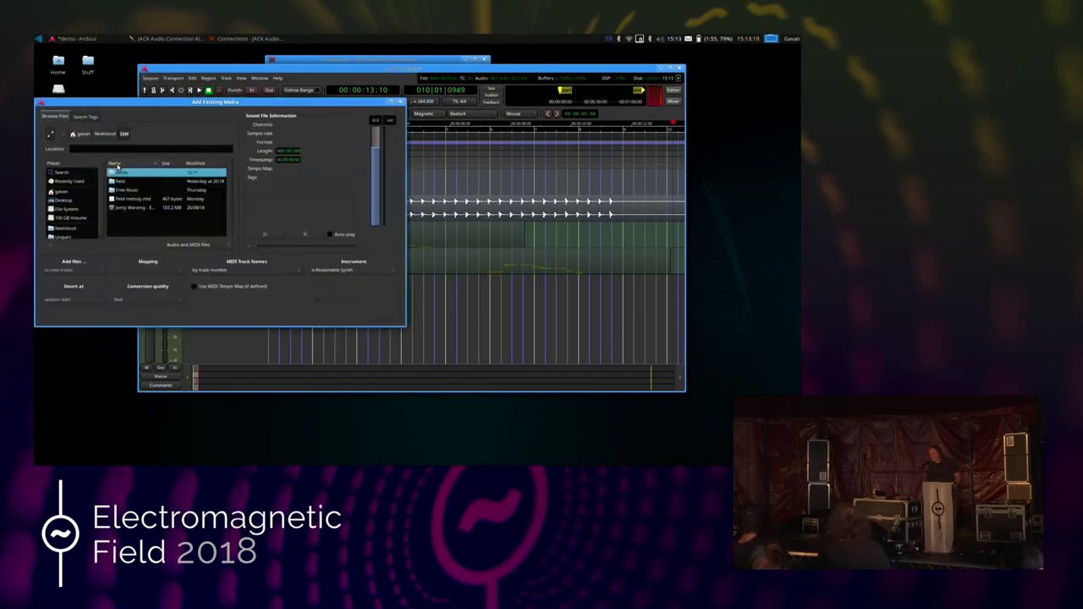
left_click(123, 209)
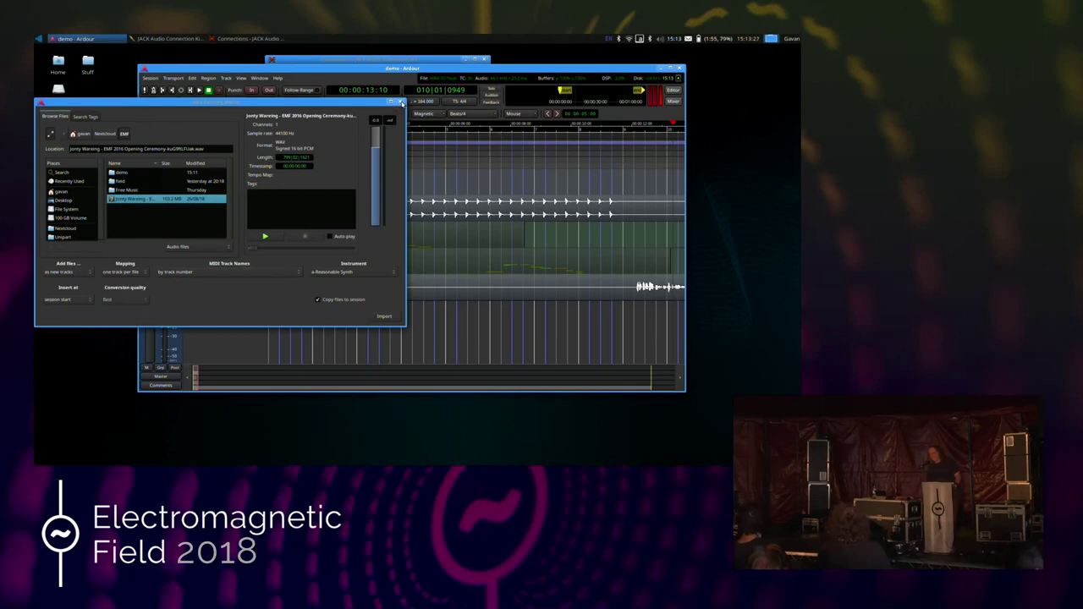
left_click(401, 103)
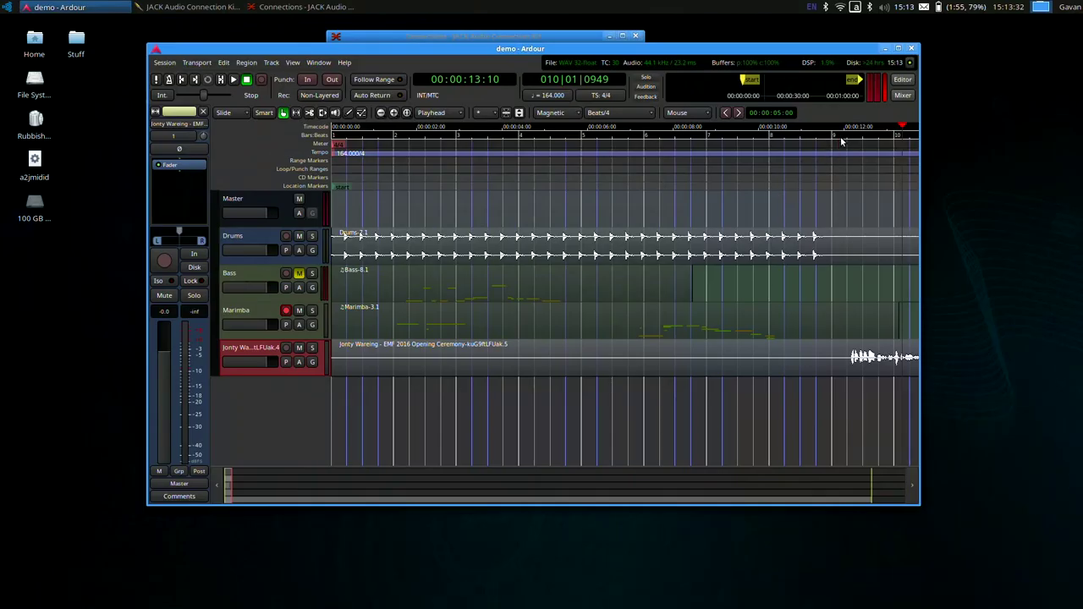
Step: Play the imported ceremony recording from 00:00:11:26 and split its region at bar 16 beat 2 and bar 17 beat 4
left_click(841, 142)
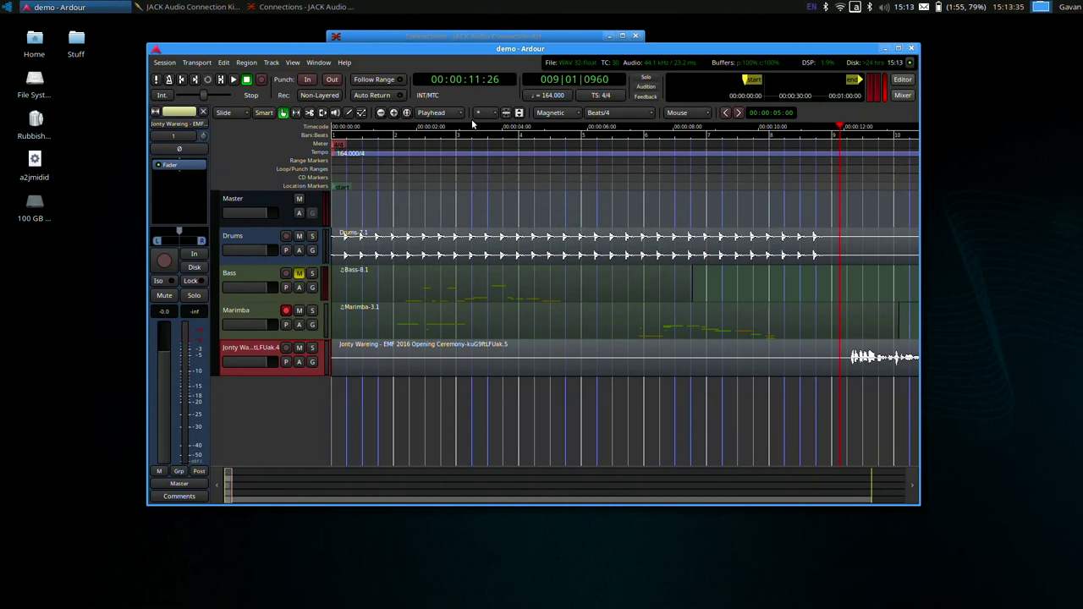
key("space")
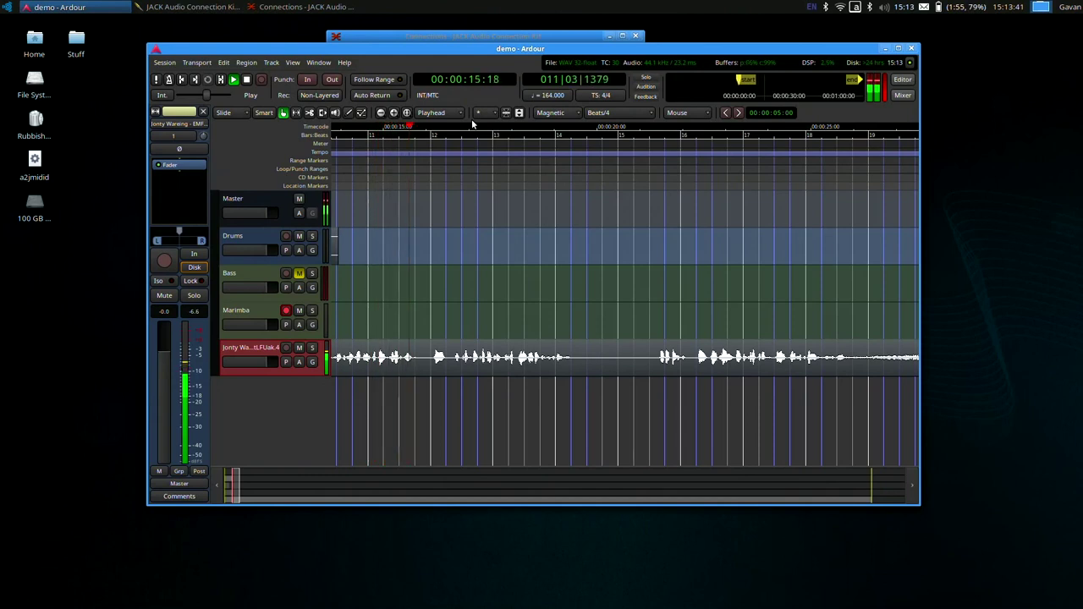
left_click(309, 113)
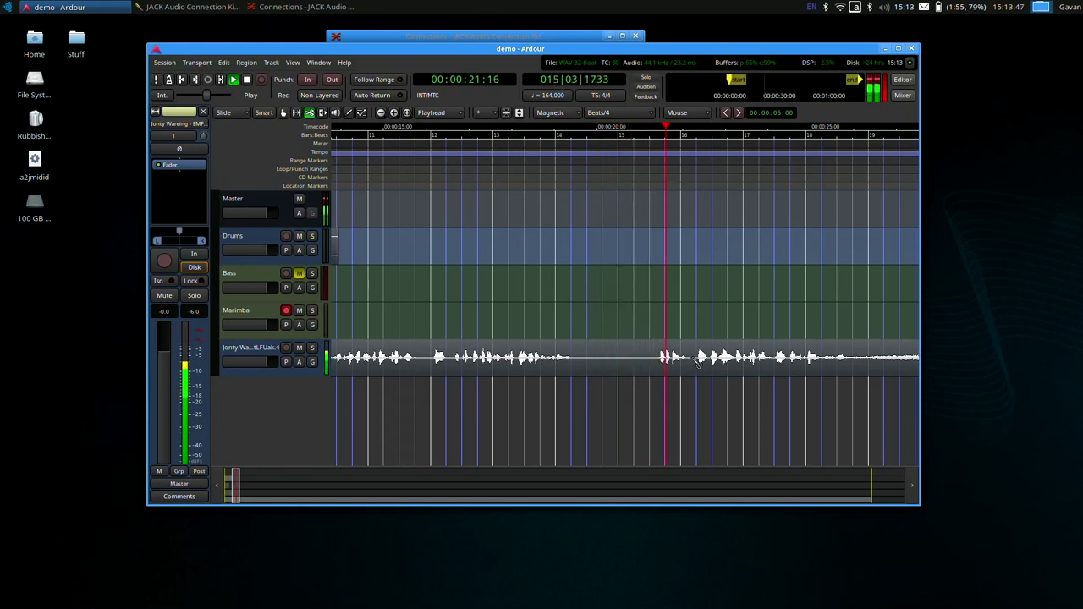
key("s")
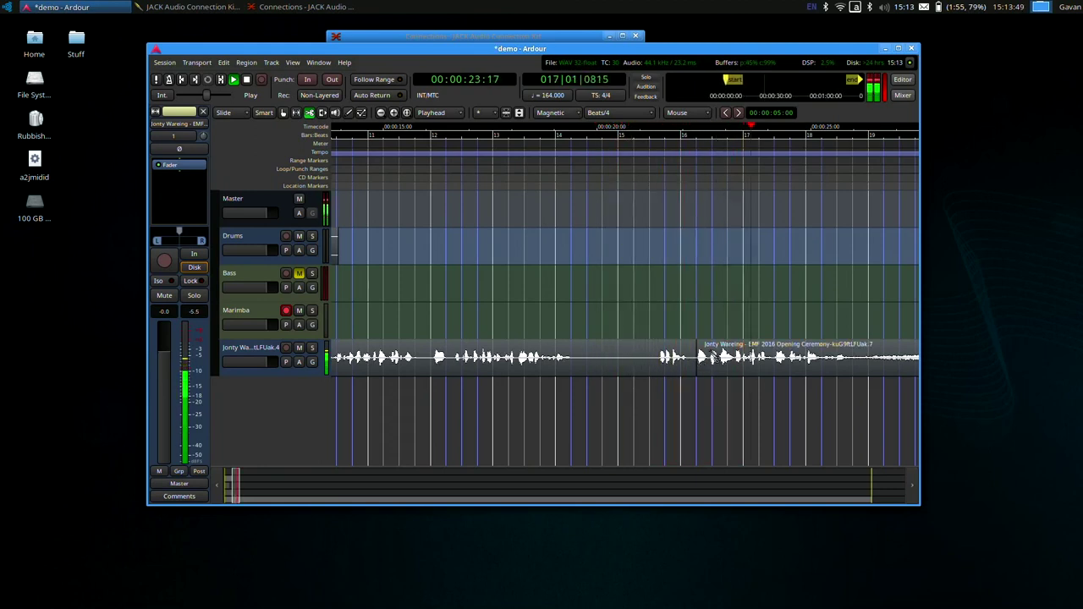
key("s")
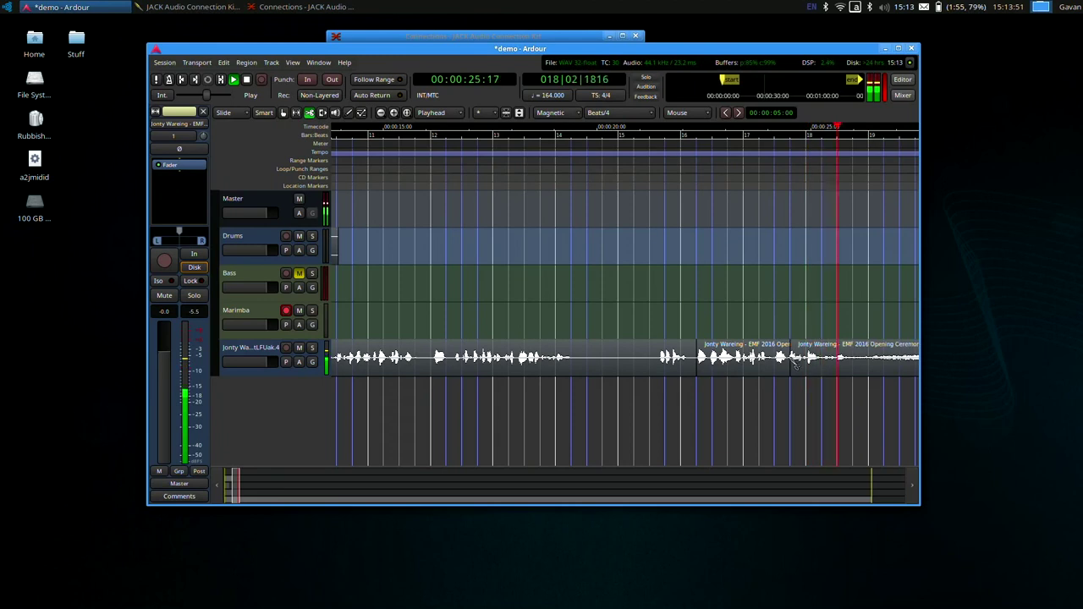
key("space")
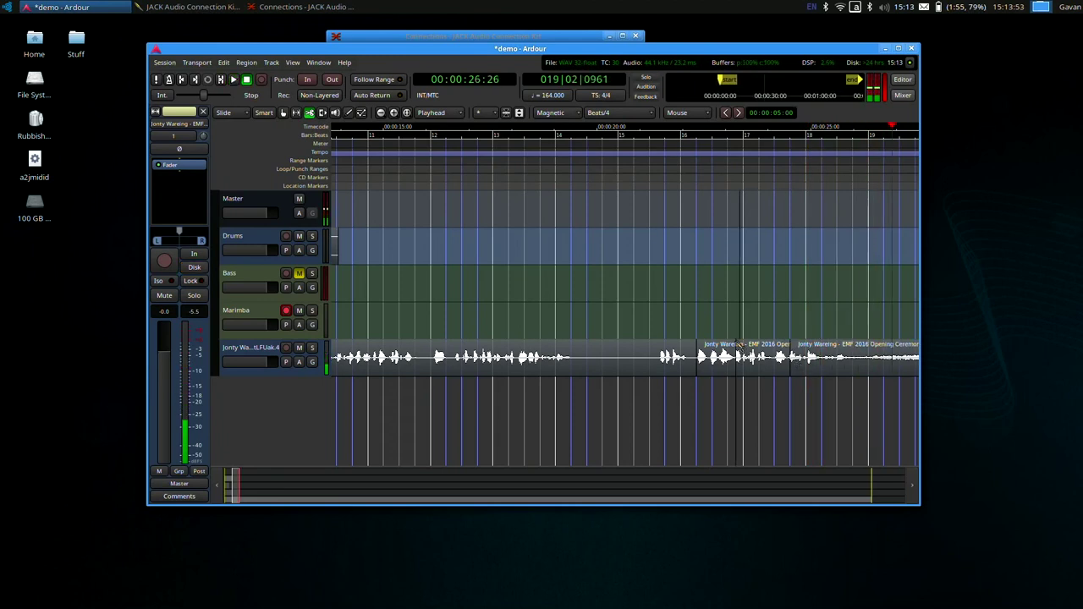
Step: Split the ceremony recording at bar 15 beat 3 and delete the parts before that point and after bar 17 beat 4
key("s")
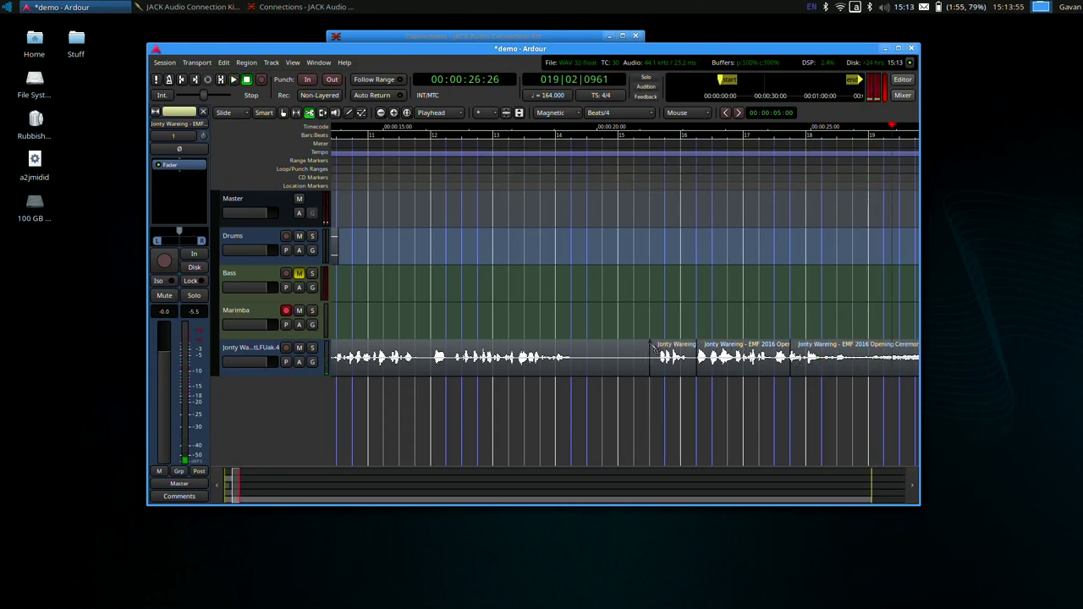
left_click(283, 113)
left_click(464, 354)
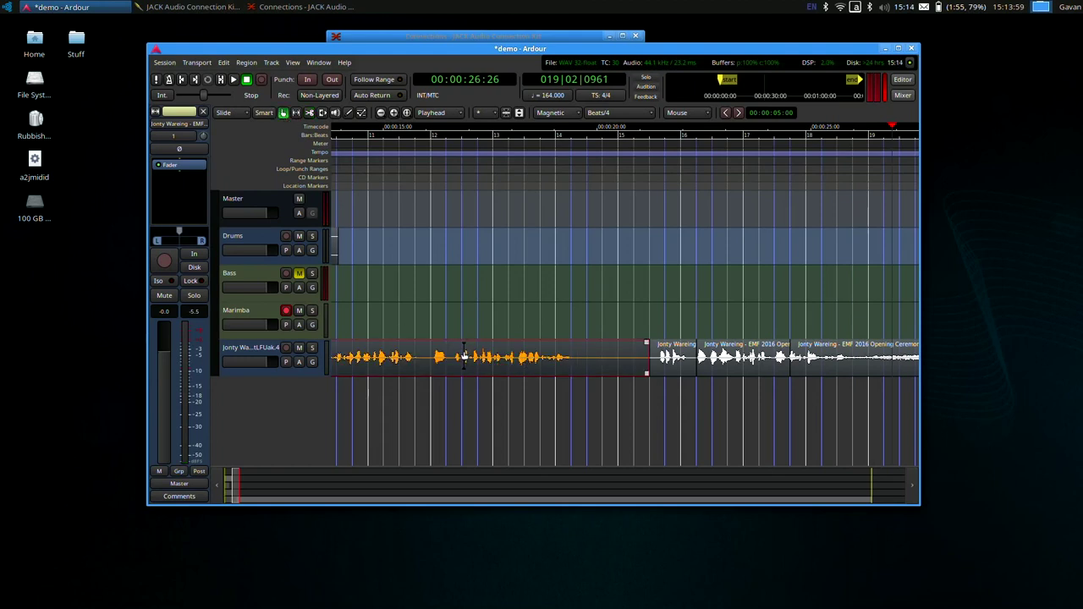
key("Delete")
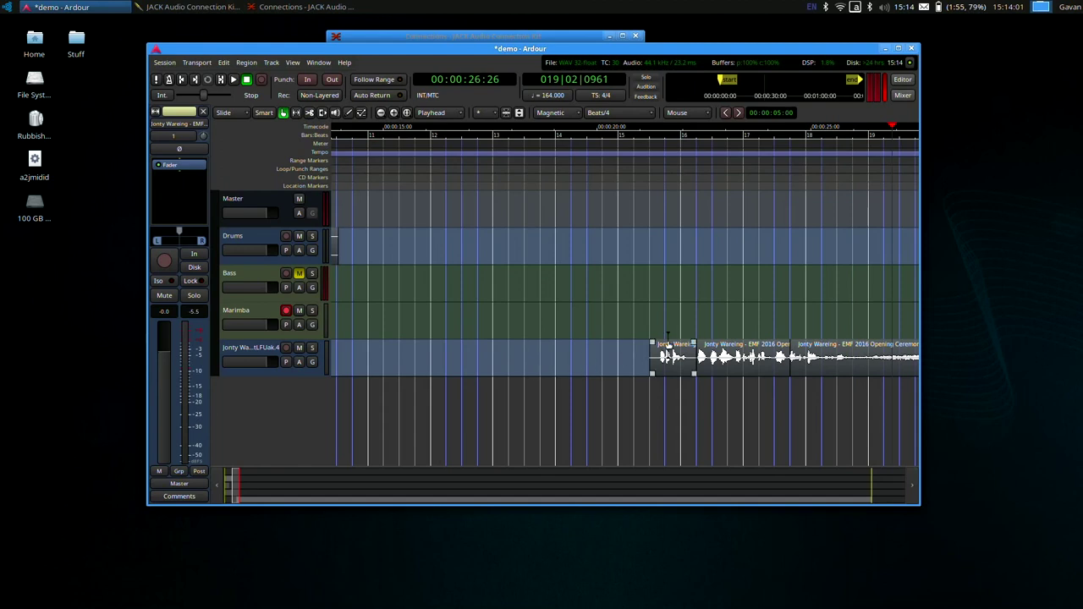
left_click(850, 360)
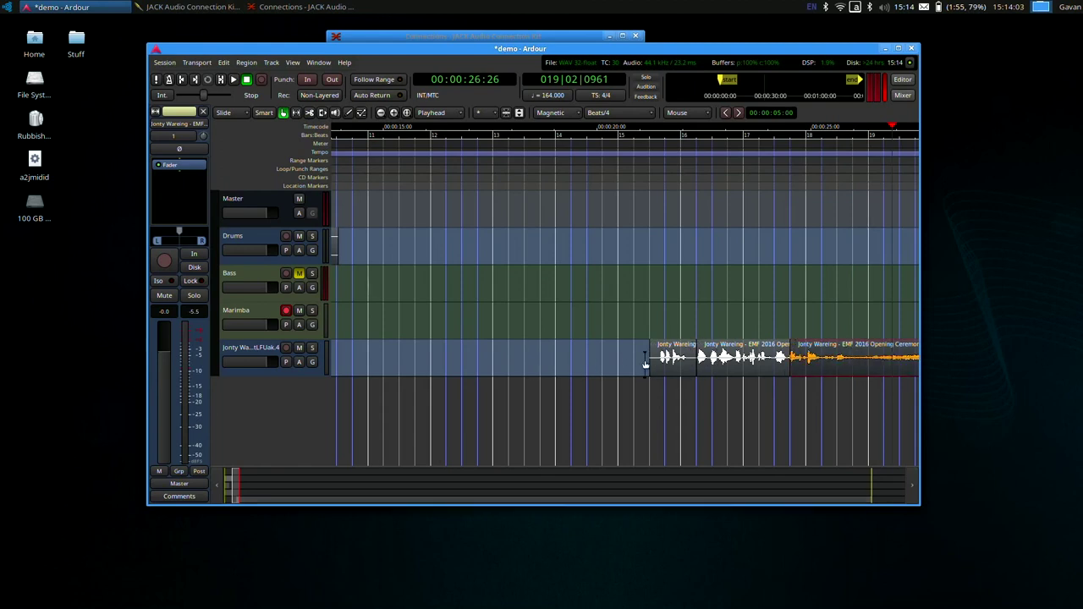
key("Delete")
Step: Play the two remaining speech clips, starting from 00:00:18:14 in bar 13
scroll(474, 169, "up", 1)
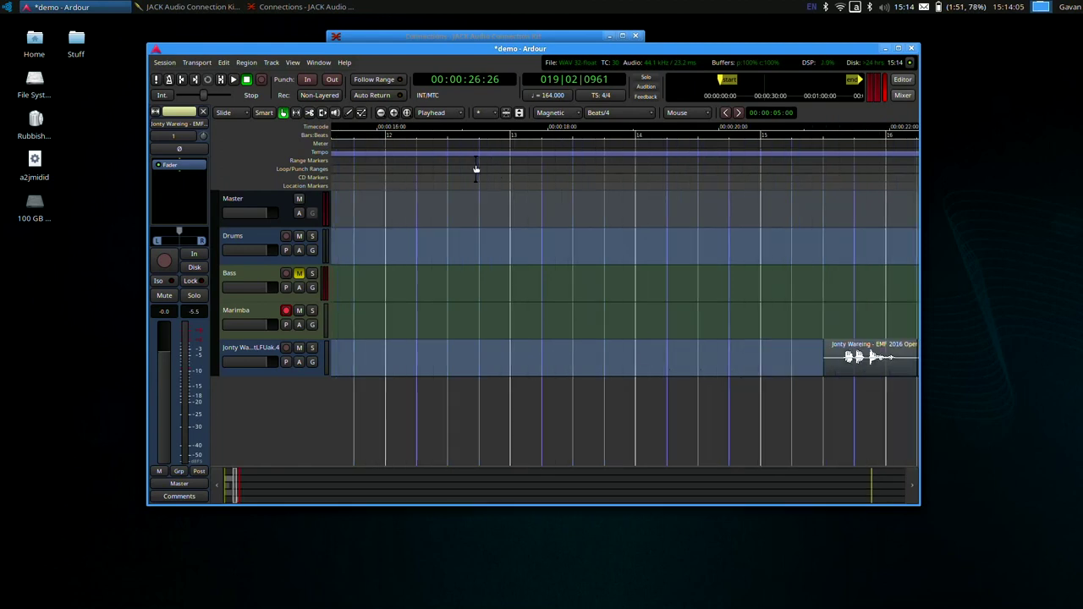
left_click(591, 139)
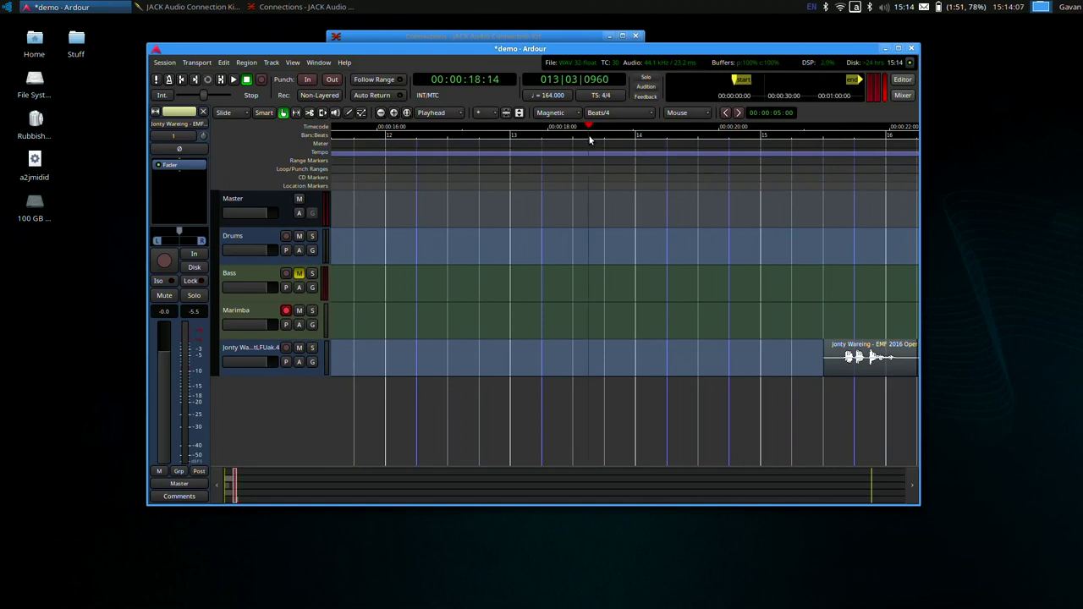
key("space")
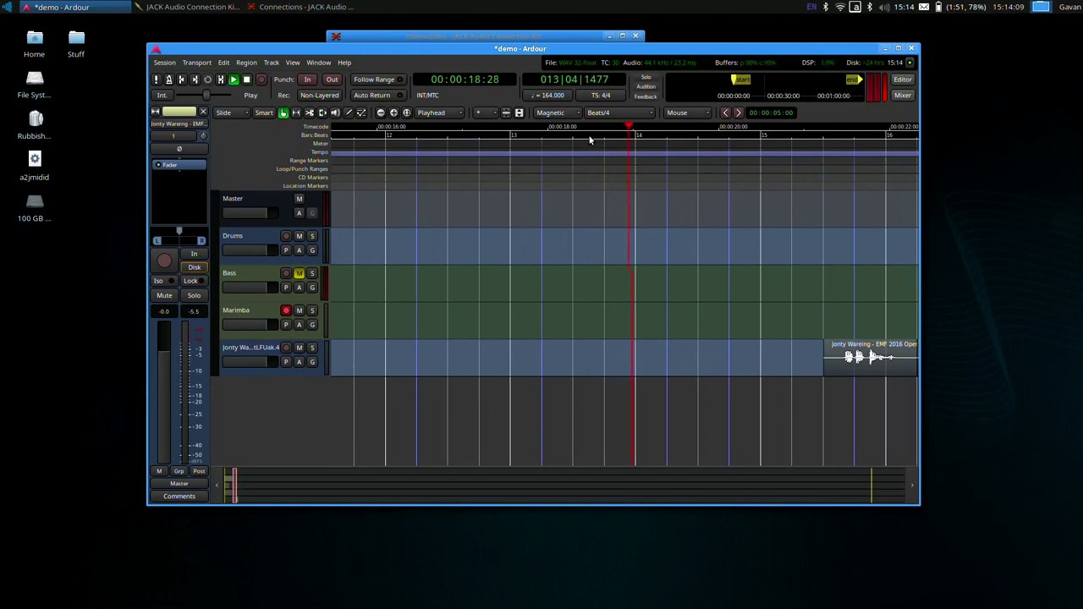
scroll(599, 181, "down", 1)
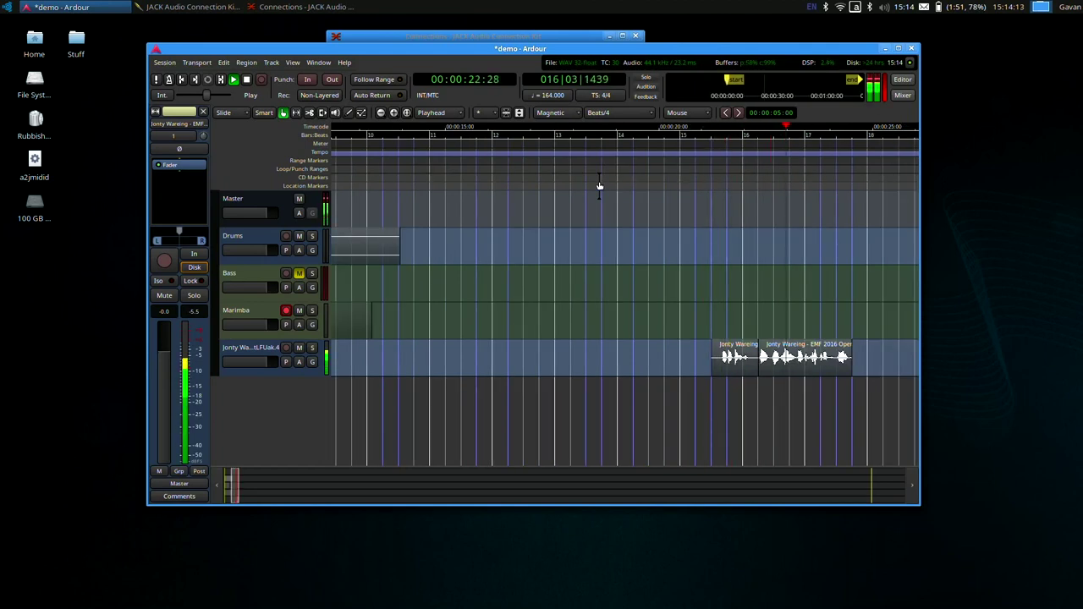
key("space")
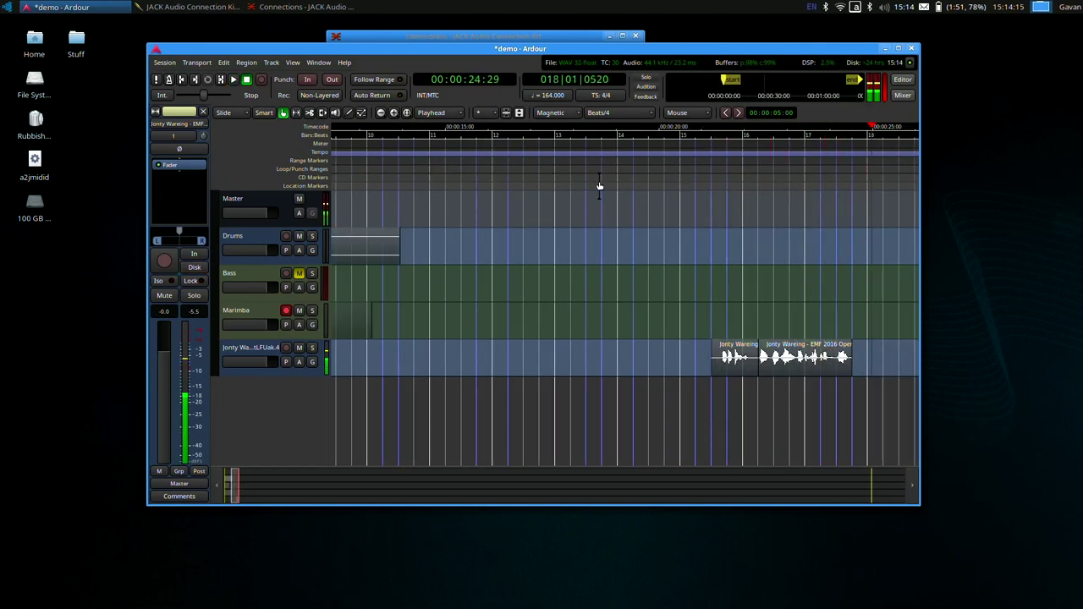
Step: Delete the short first speech clip and trim the start of the remaining one to about bar 16 beat 4
left_click(735, 357)
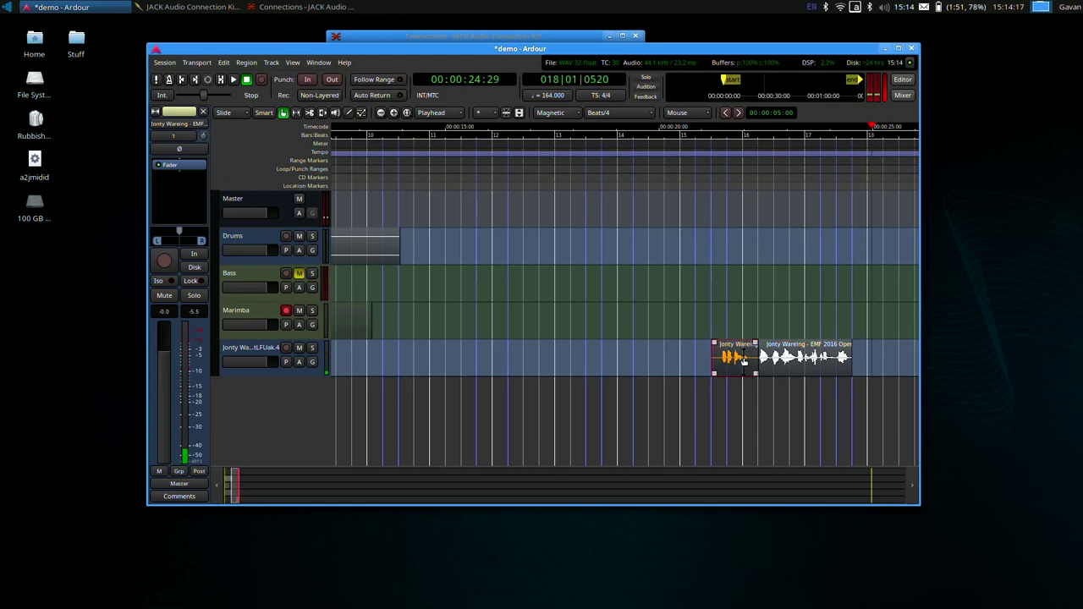
key("Delete")
left_click_drag(759, 357, 797, 356)
Step: Play the trimmed speech clip, starting from about bar 16 beat 2
left_click(761, 137)
key("space")
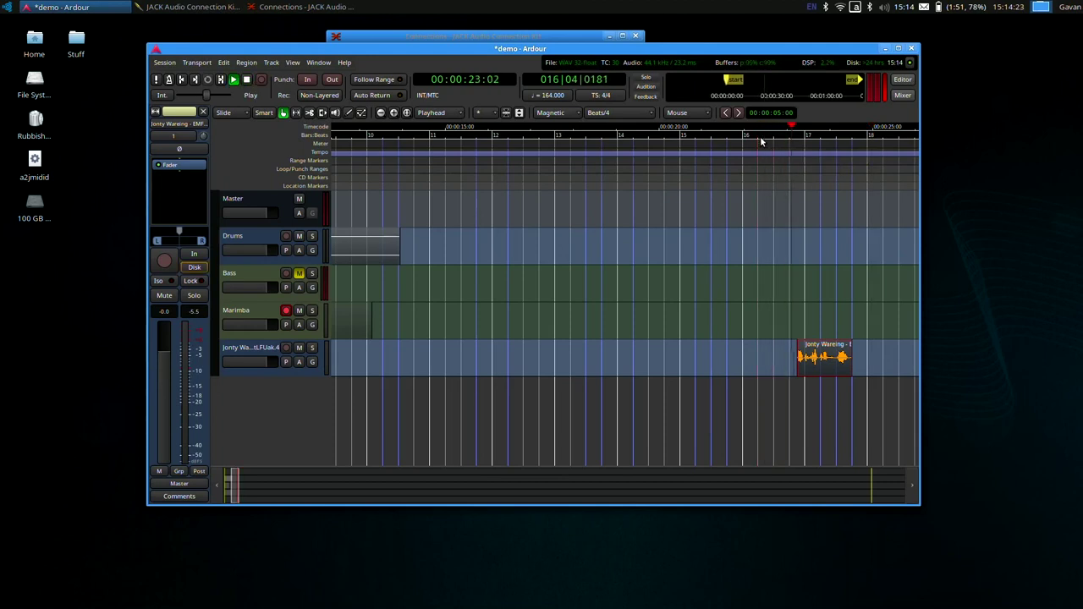
key("space")
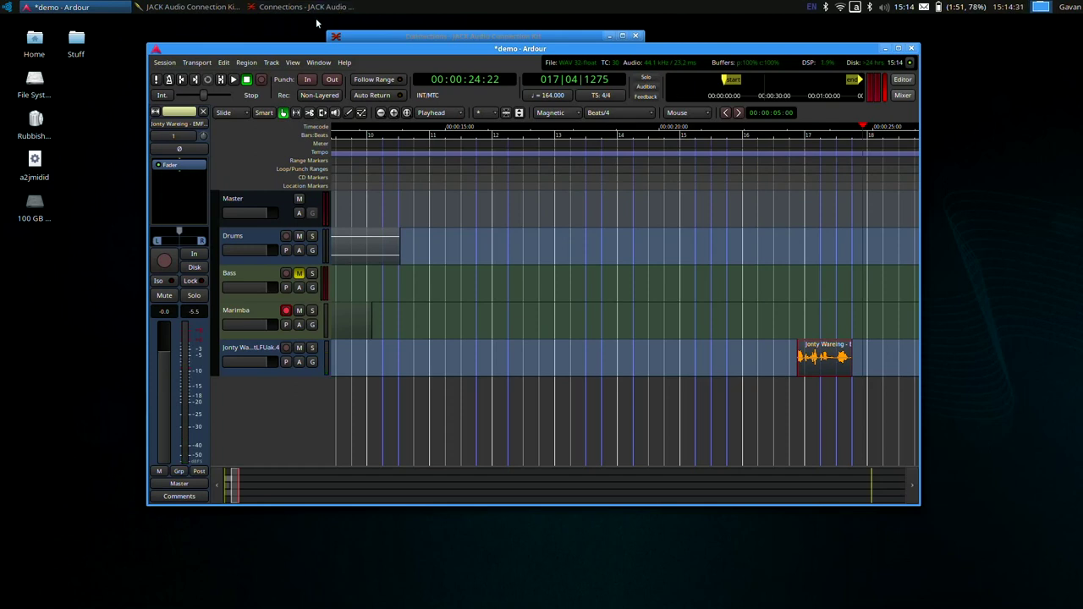
Step: Close the demo session without saving it and open the recent session named field
left_click(171, 64)
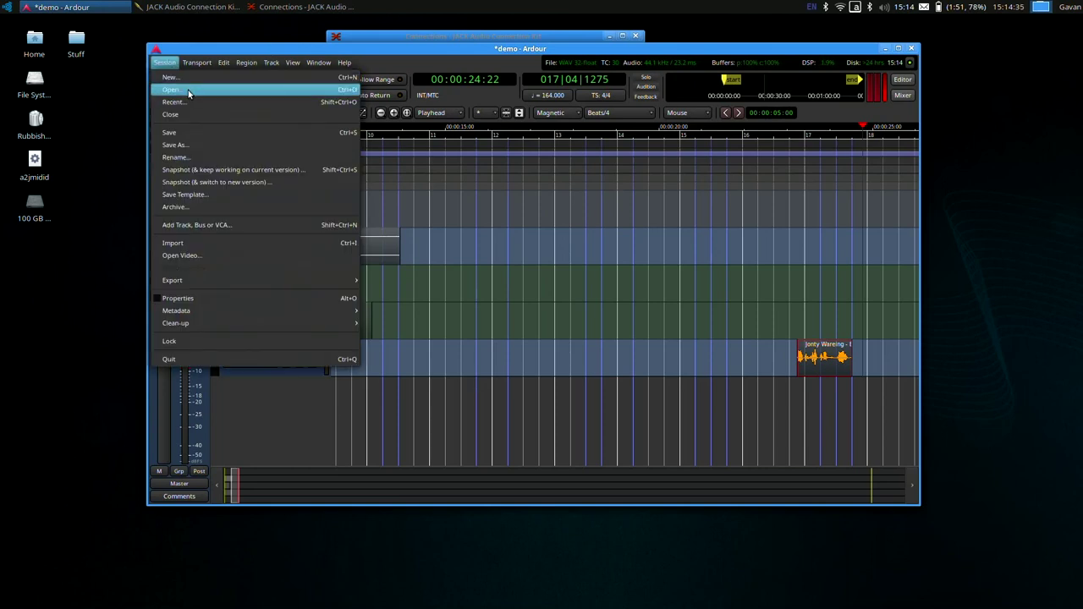
left_click(189, 115)
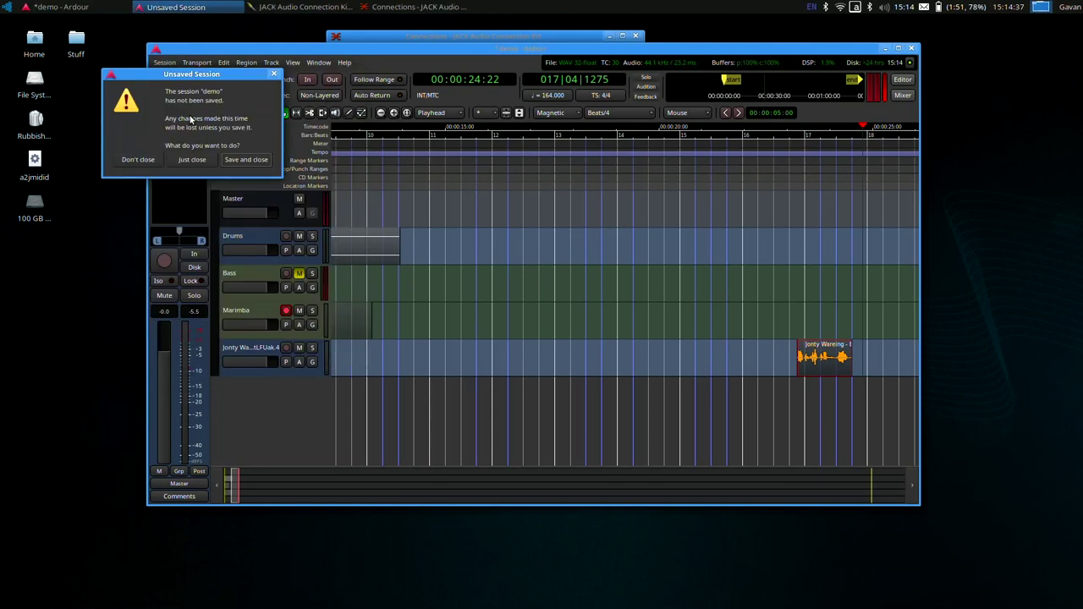
left_click(198, 161)
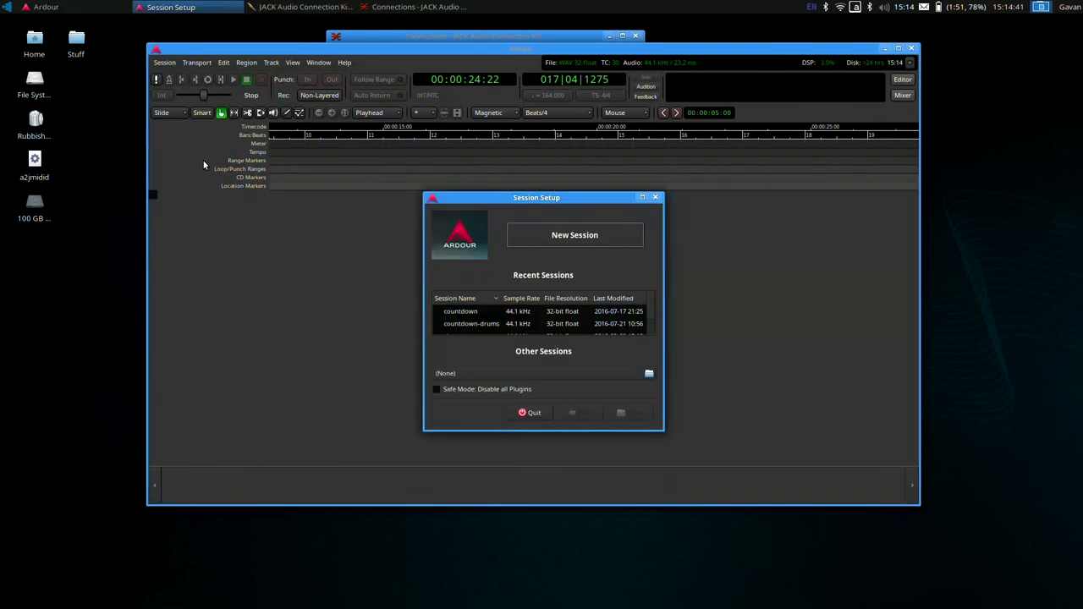
scroll(485, 319, "down", 2)
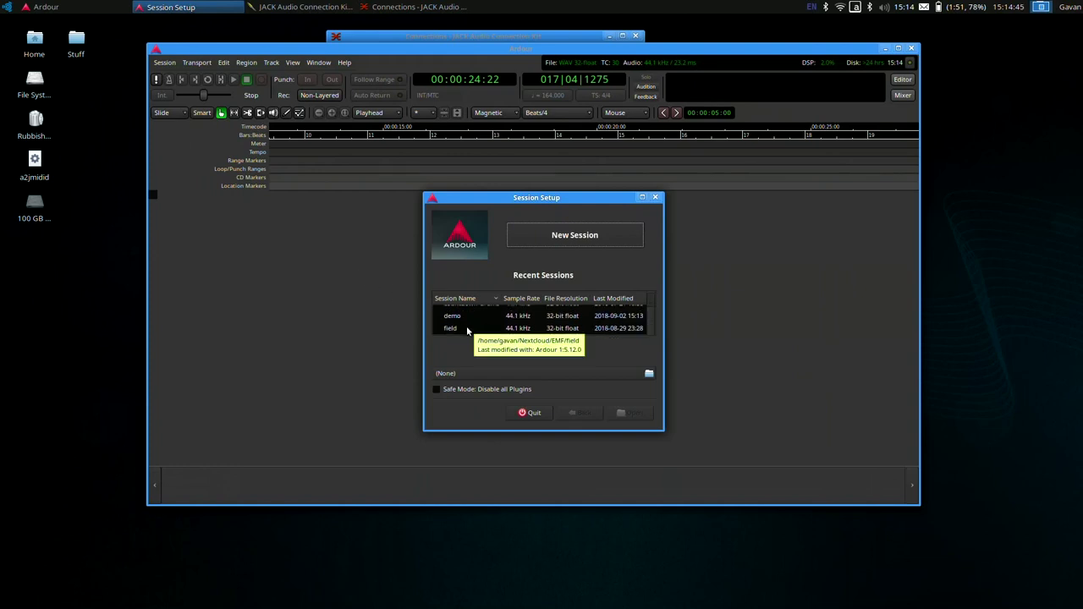
double_click(467, 327)
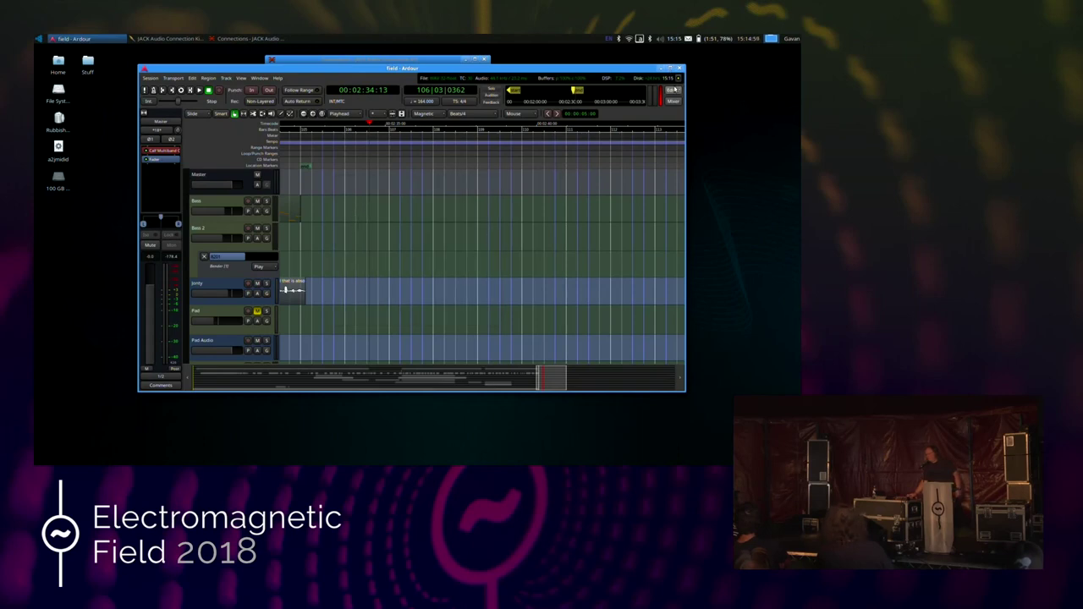
Step: Look over the field session's mixer, close it, and start playback from the beginning of the session
left_click(675, 102)
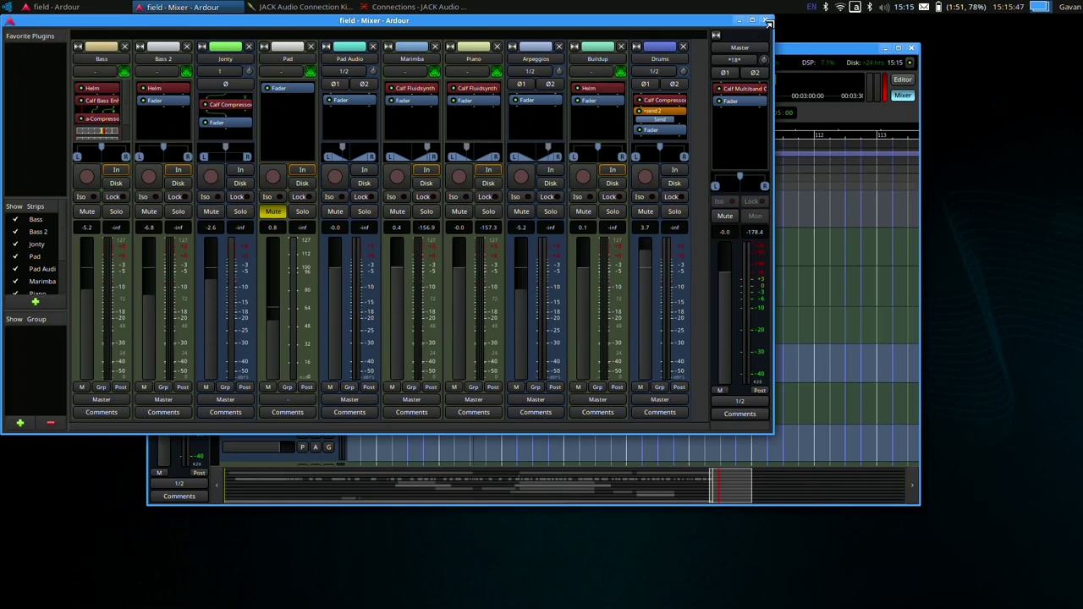
left_click(767, 22)
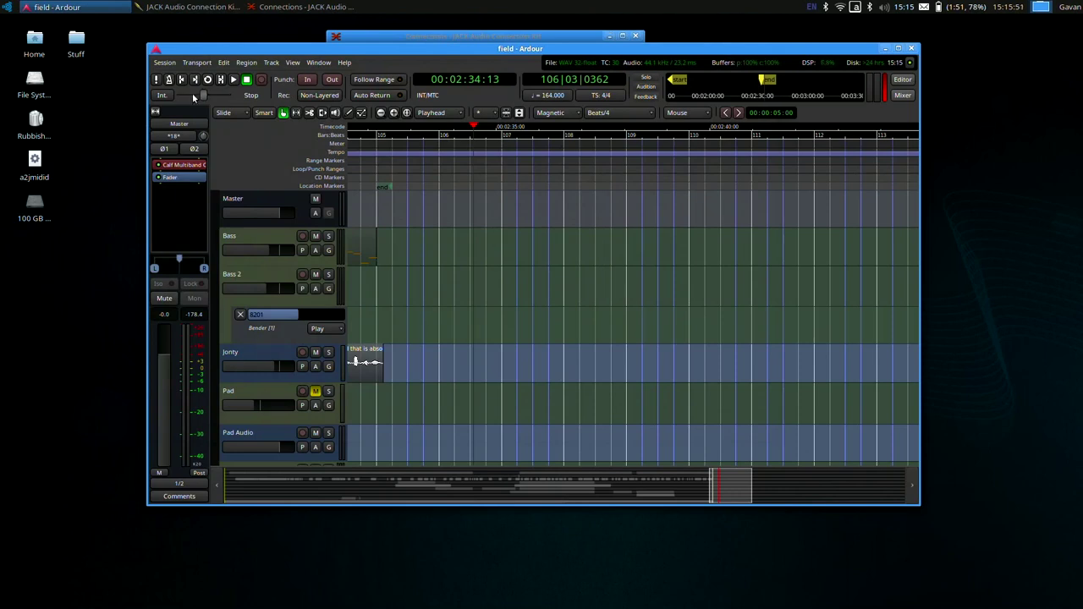
left_click(194, 80)
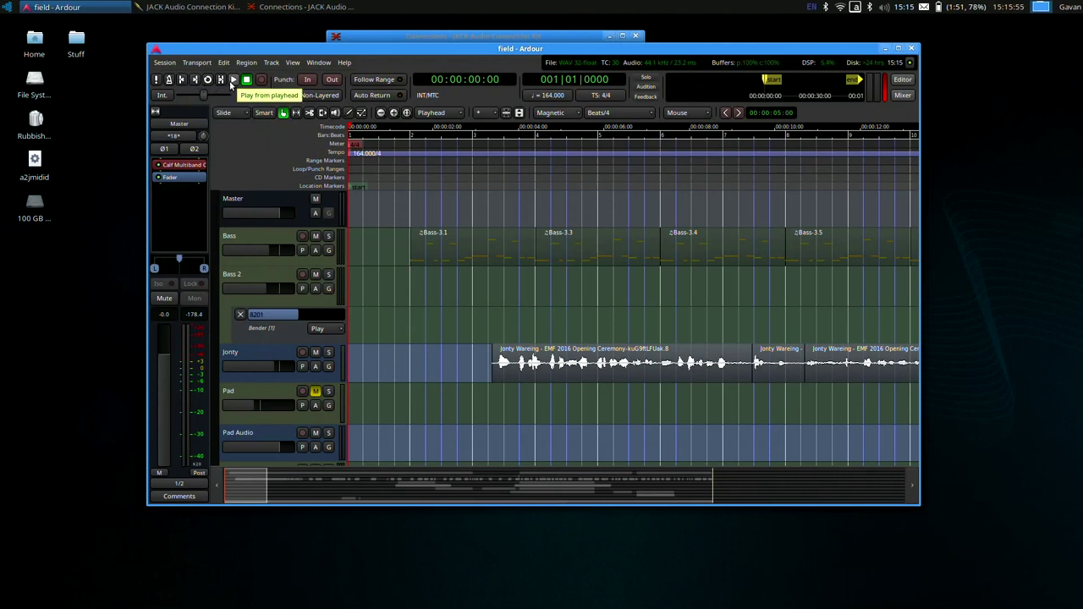
left_click(234, 80)
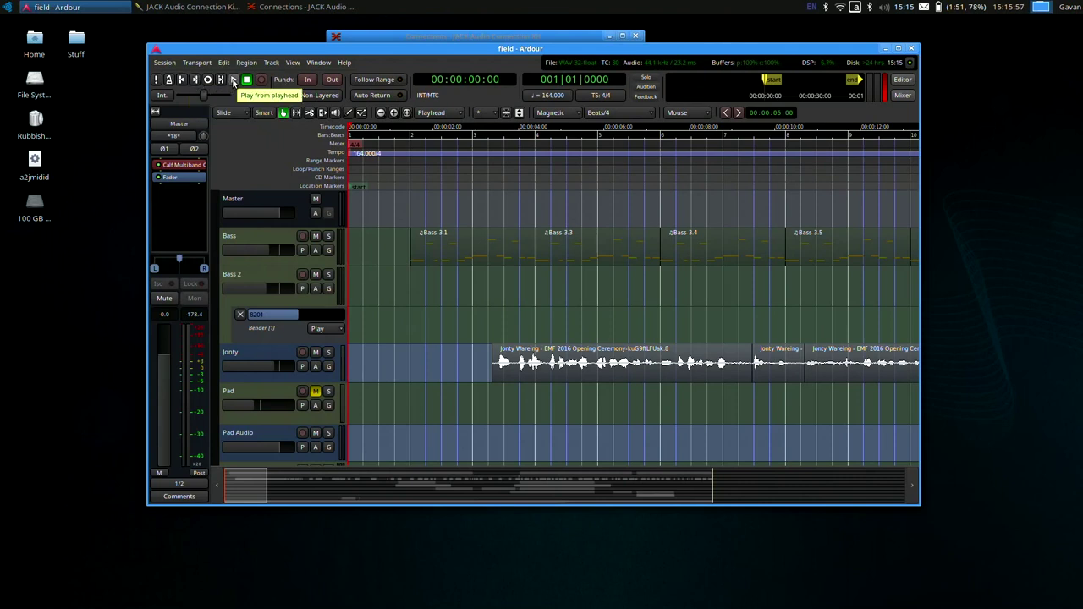